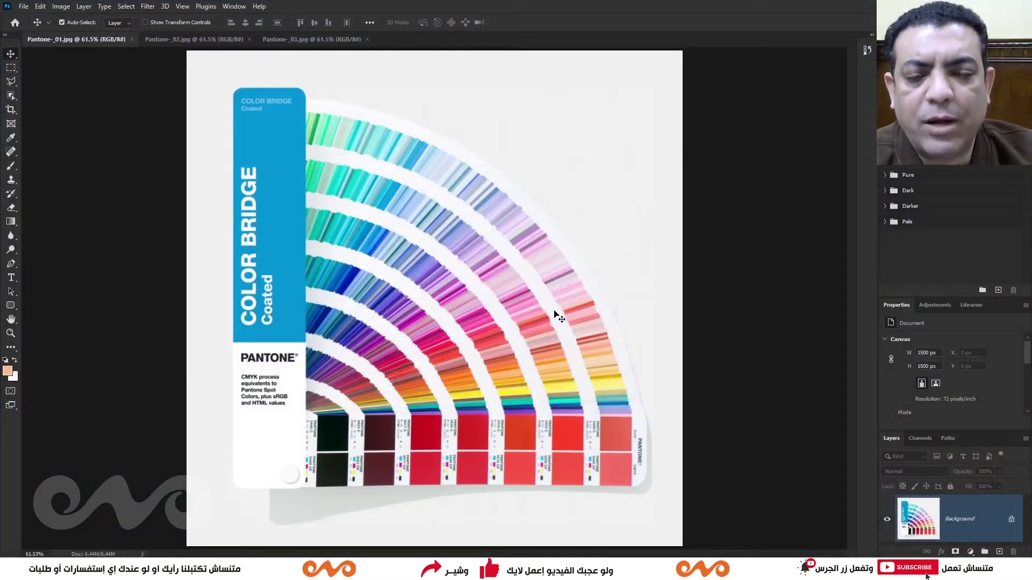
Cycle through the Pantone-_01, _02 and _03 documents, ending on the pink Pantone-_03.jpg strip
left_click(196, 40)
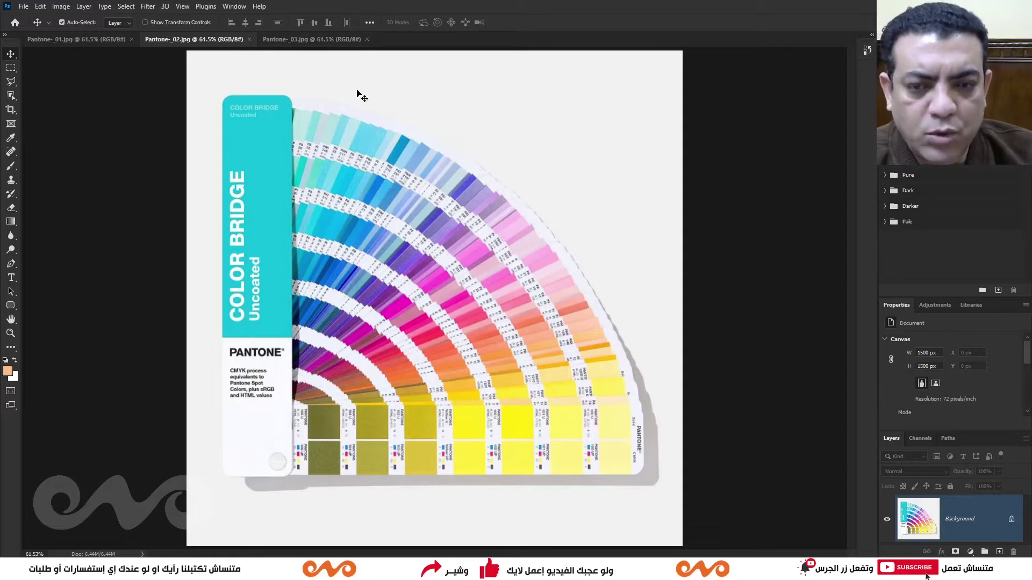
left_click(313, 42)
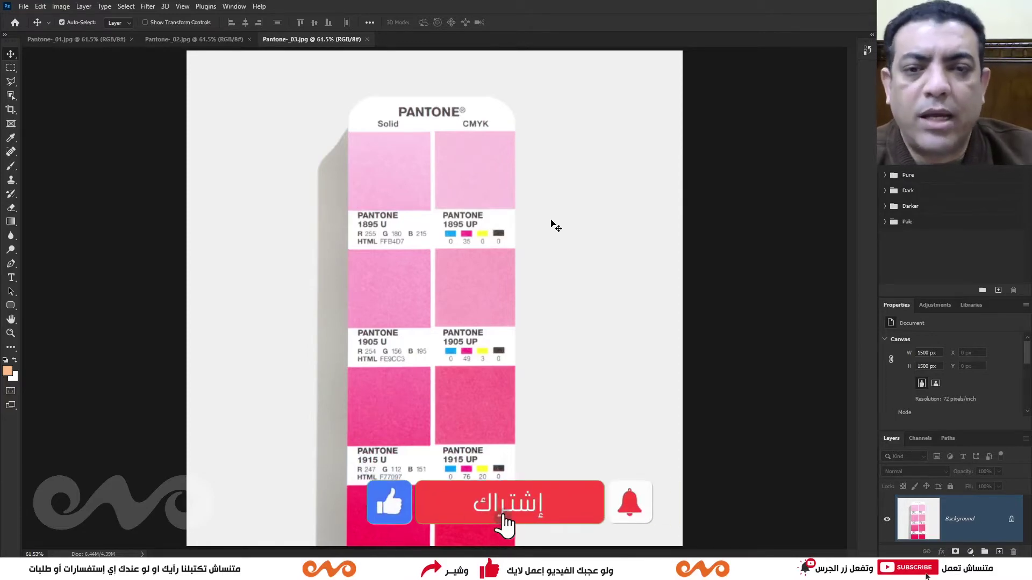
left_click(59, 40)
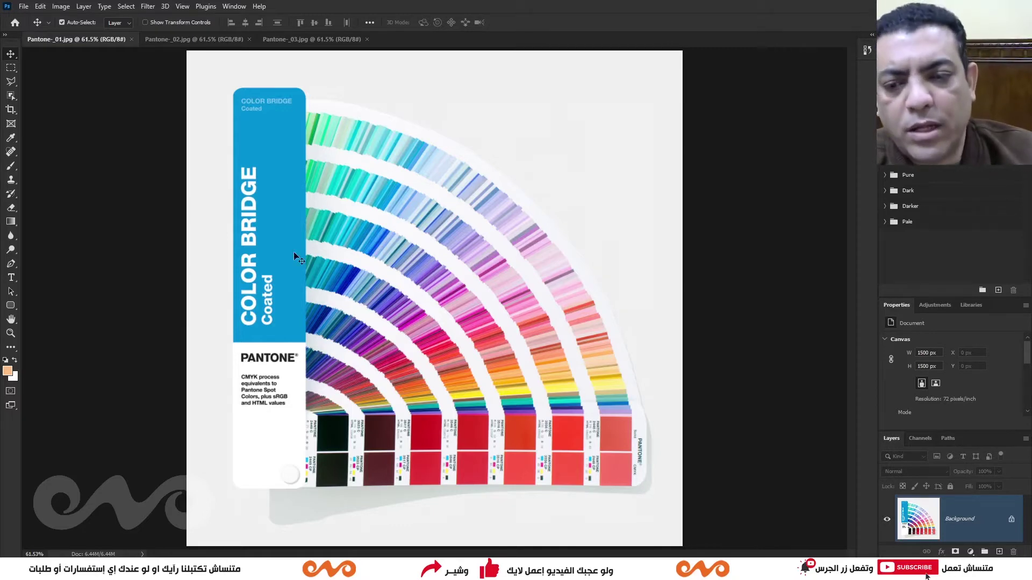
left_click(185, 39)
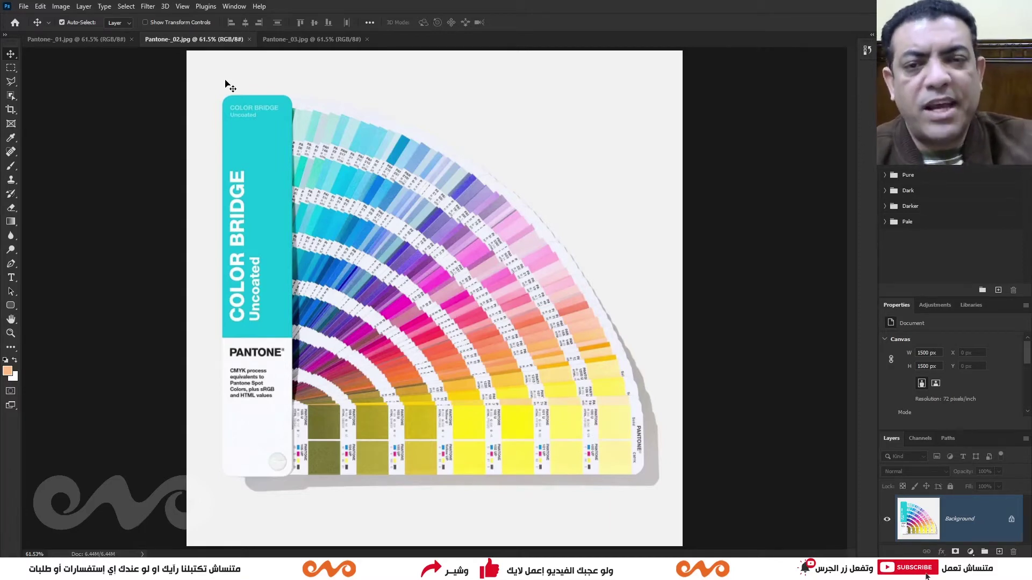
left_click(306, 38)
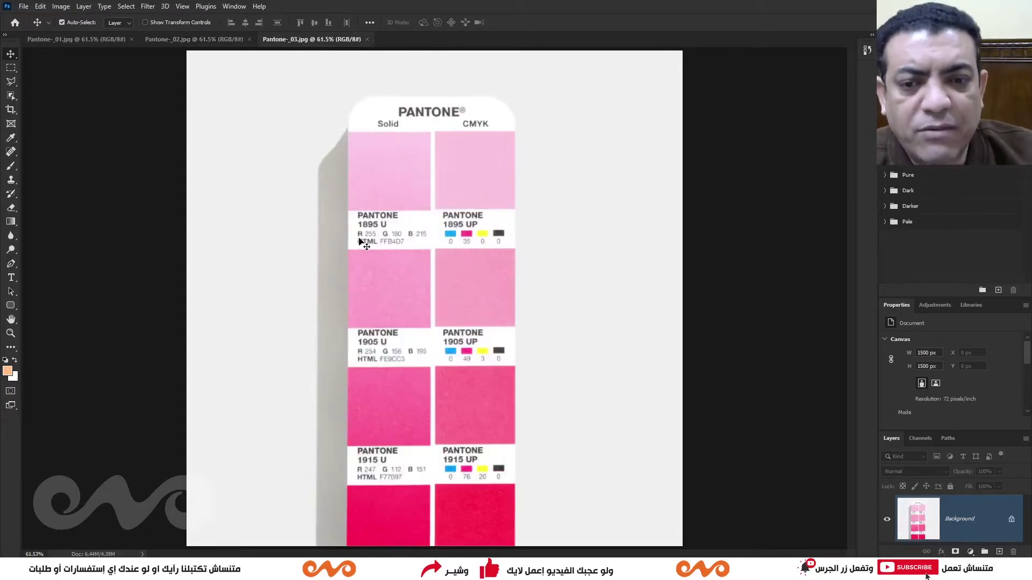
key("z")
left_click(397, 242)
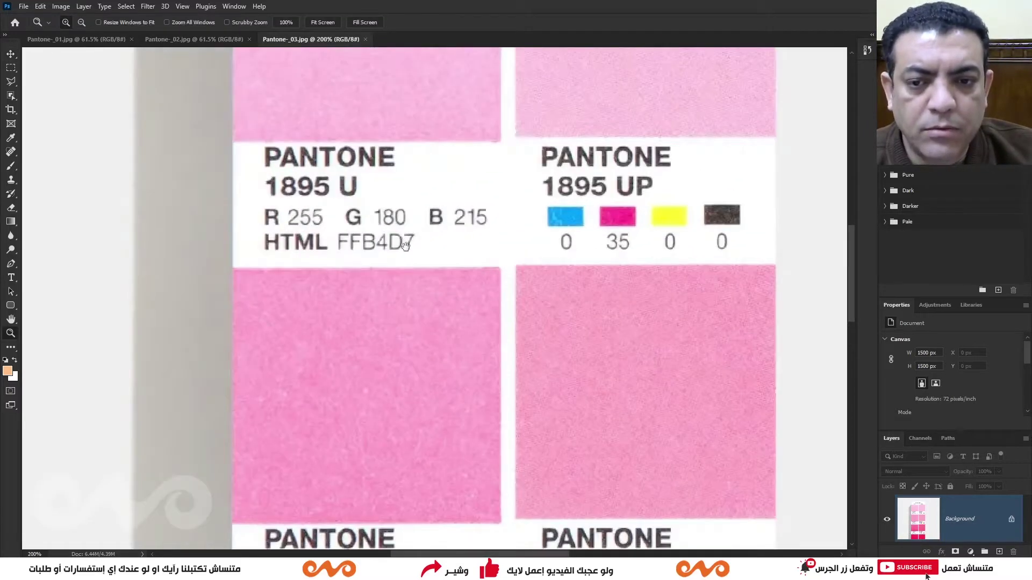
left_click_drag(405, 245, 323, 277)
key("v")
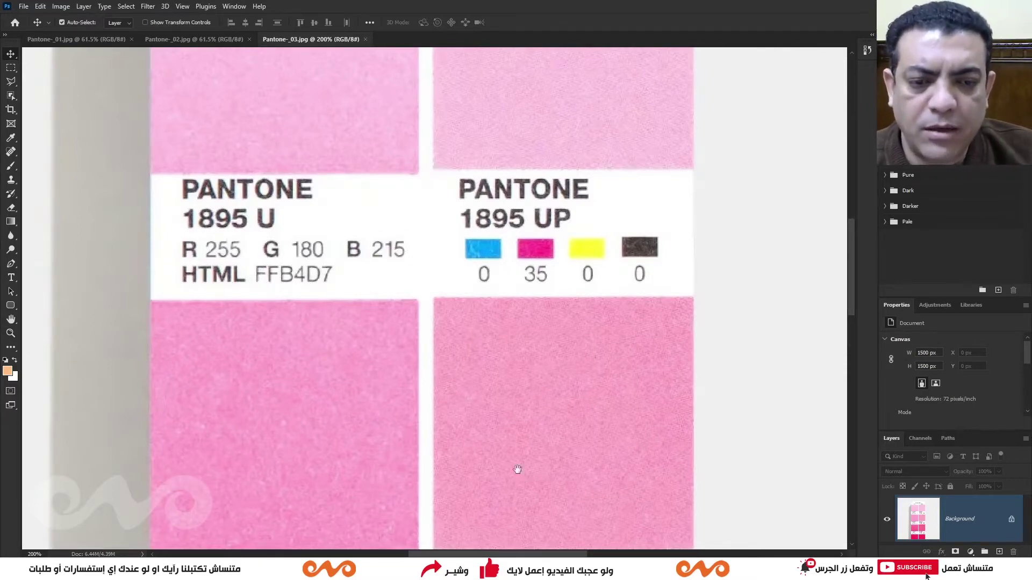
scroll(536, 311, "down", 5)
scroll(511, 314, "down", 5)
scroll(521, 198, "up", 1)
scroll(537, 242, "up", 2)
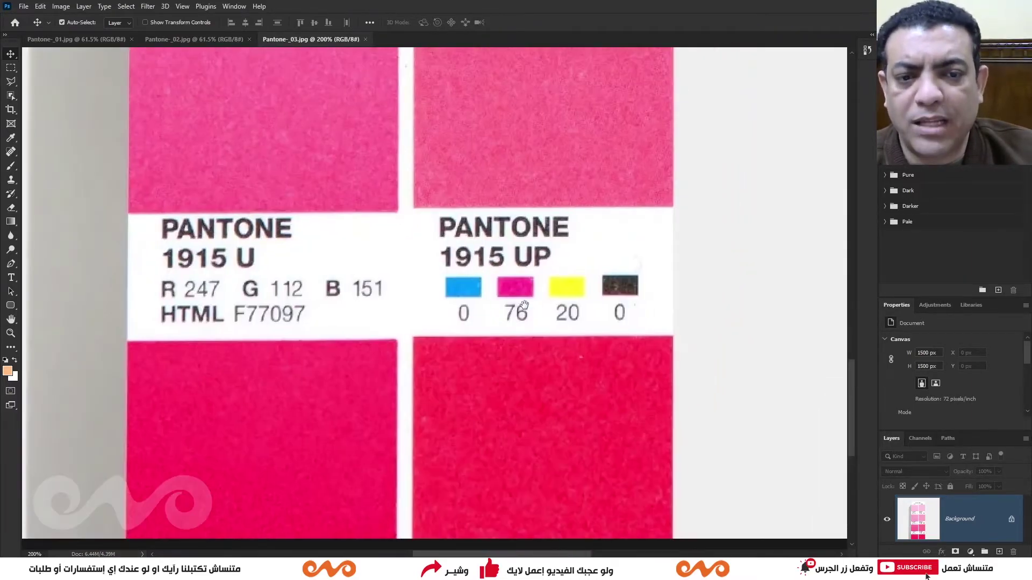
key("ctrl+0")
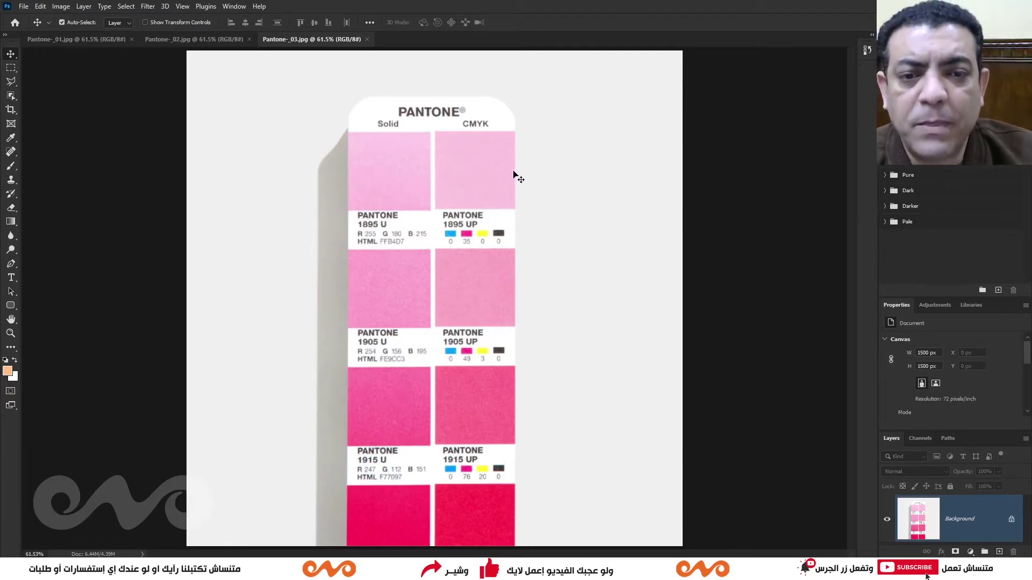
Zoom out to 50% and bring up the Color Bridge Uncoated image, Pantone-_02.jpg
key("ctrl+minus")
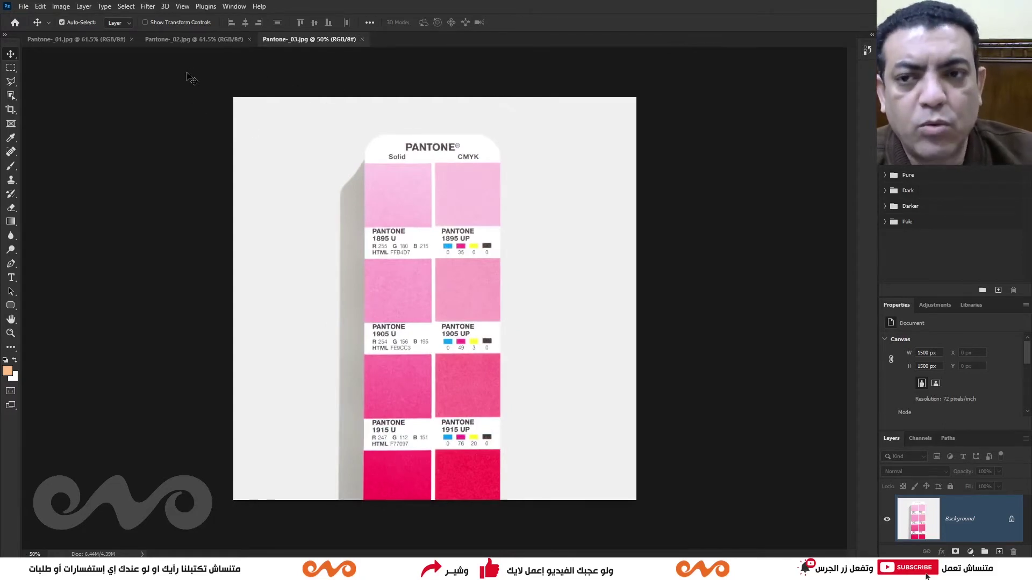
left_click(188, 40)
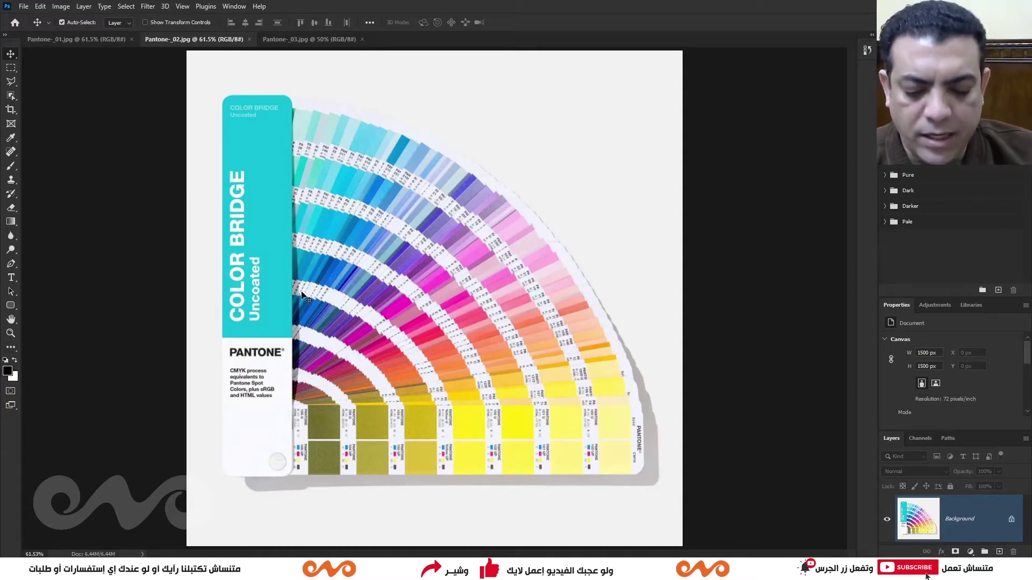
Trial-sample blue-violet, yellow and cyan with the Eyedropper, then reset colours to black and white
key("i")
left_click(403, 249)
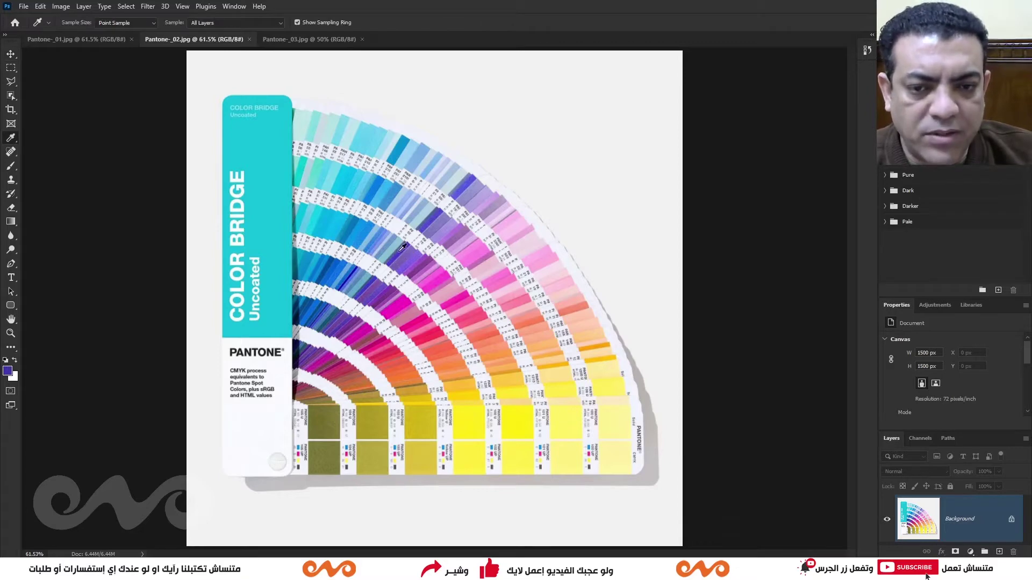
left_click(467, 412, "alt")
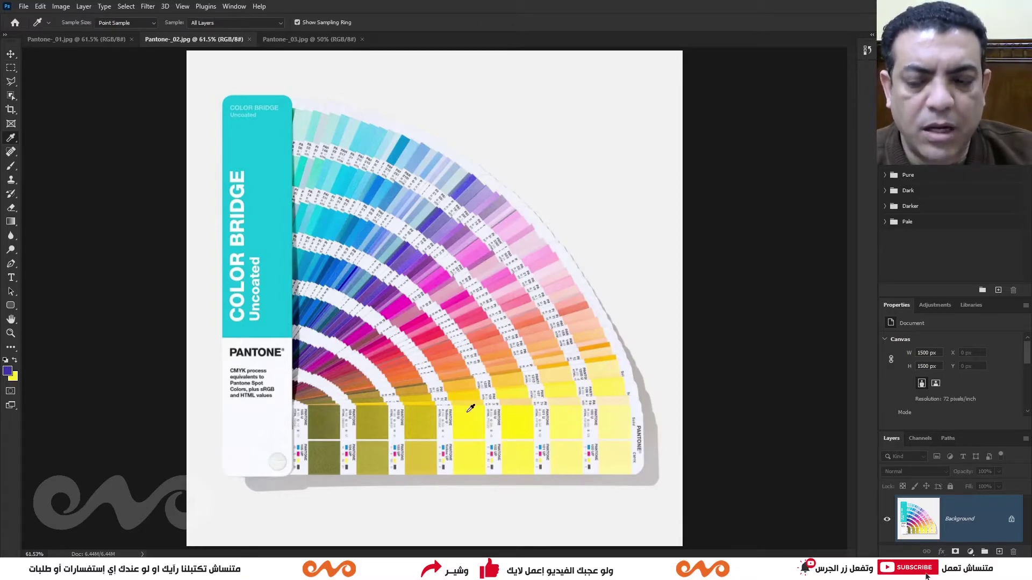
left_click(6, 361)
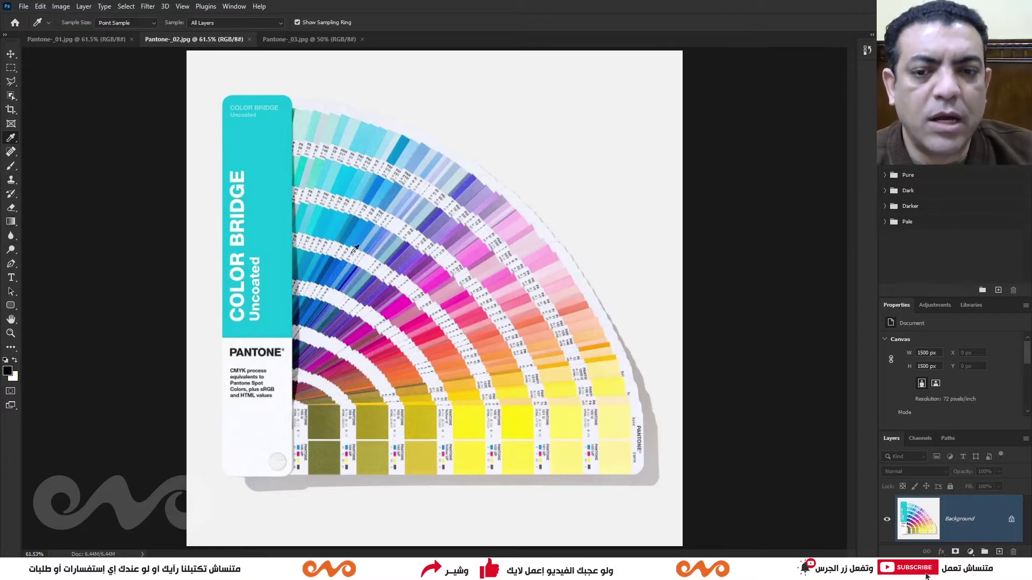
left_click(259, 195, "alt")
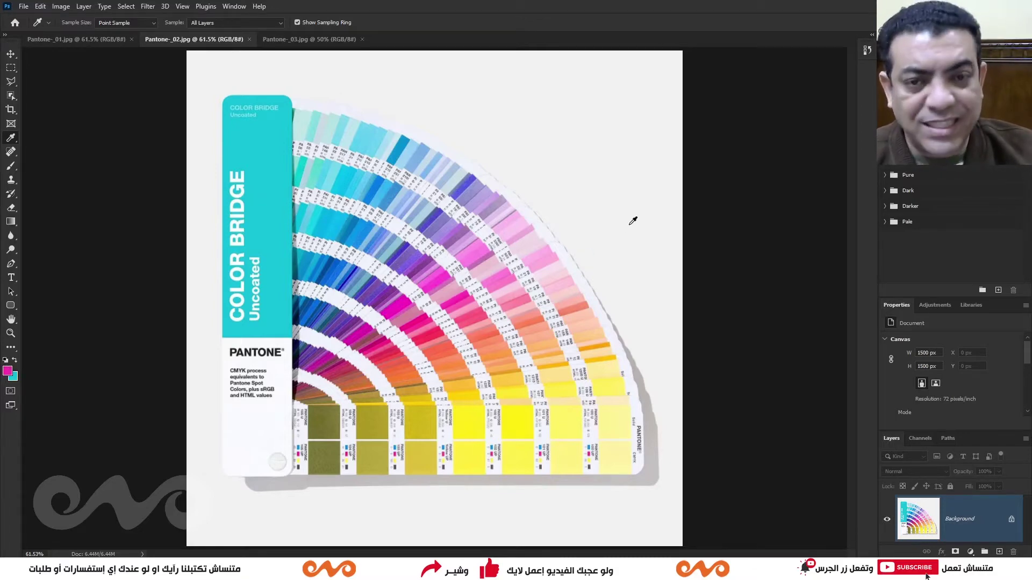
key("d")
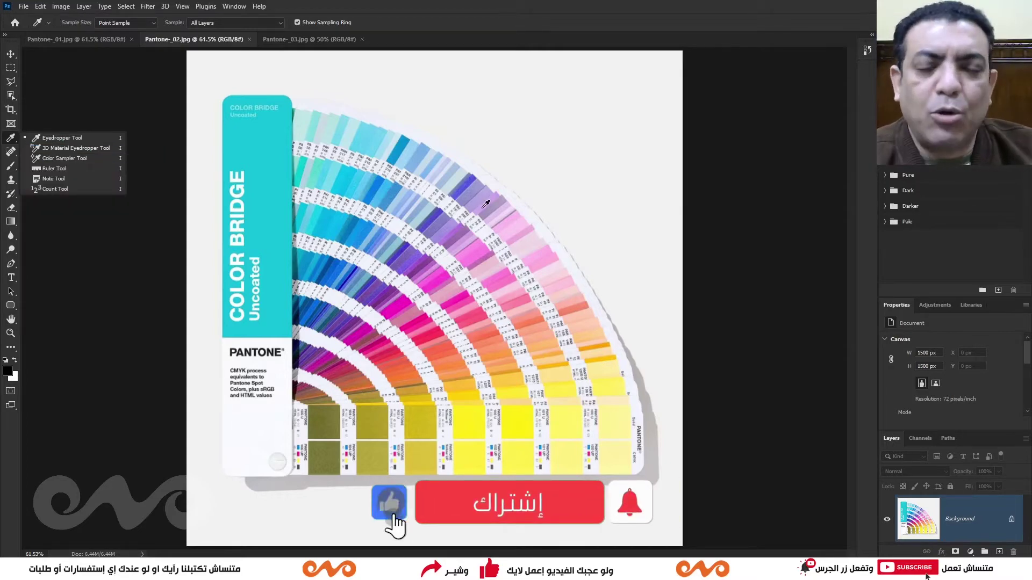
Sample the cyan cover as foreground and a yellow fan swatch as background
left_click(48, 138)
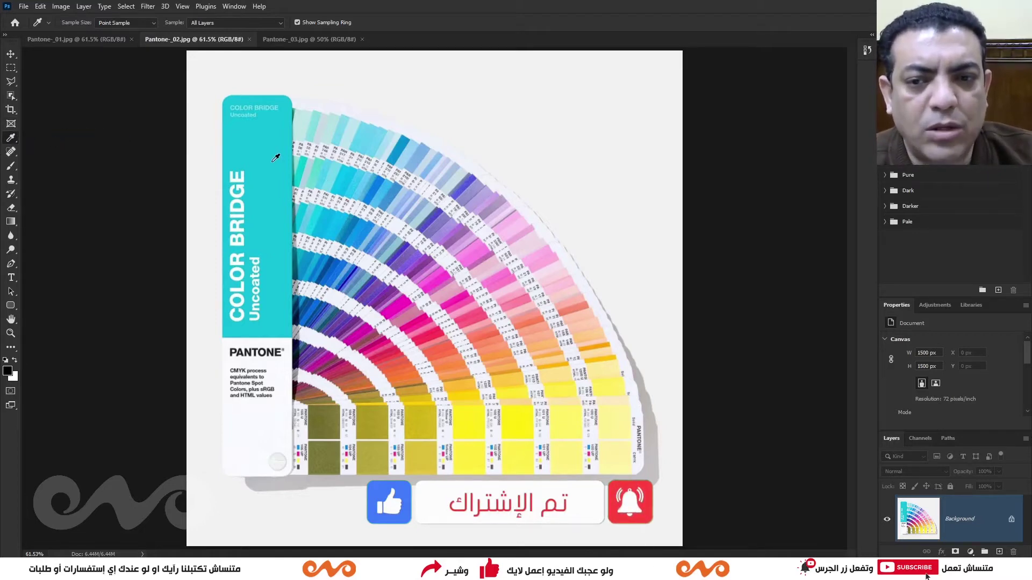
left_click(263, 271)
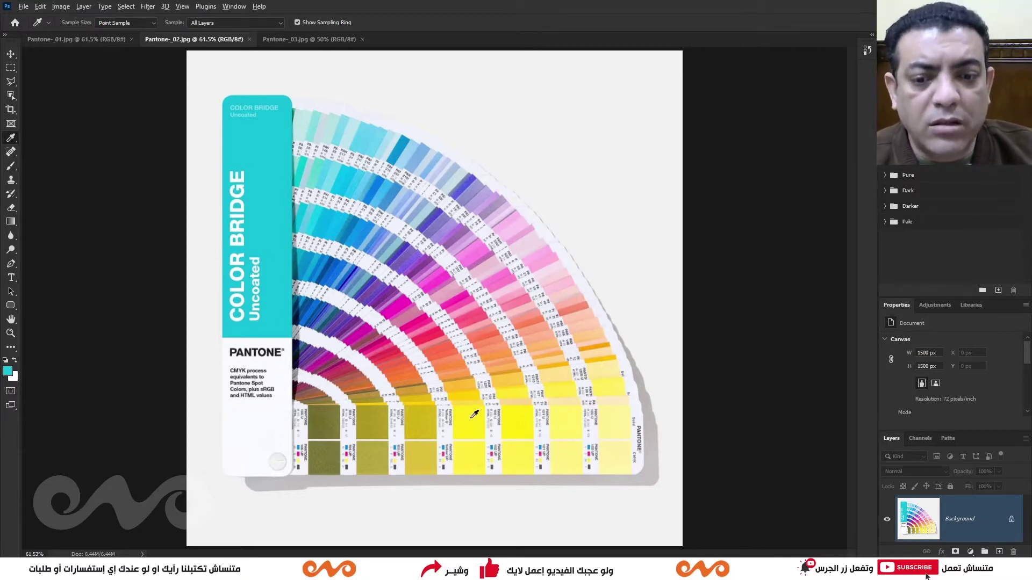
left_click(476, 408, "alt")
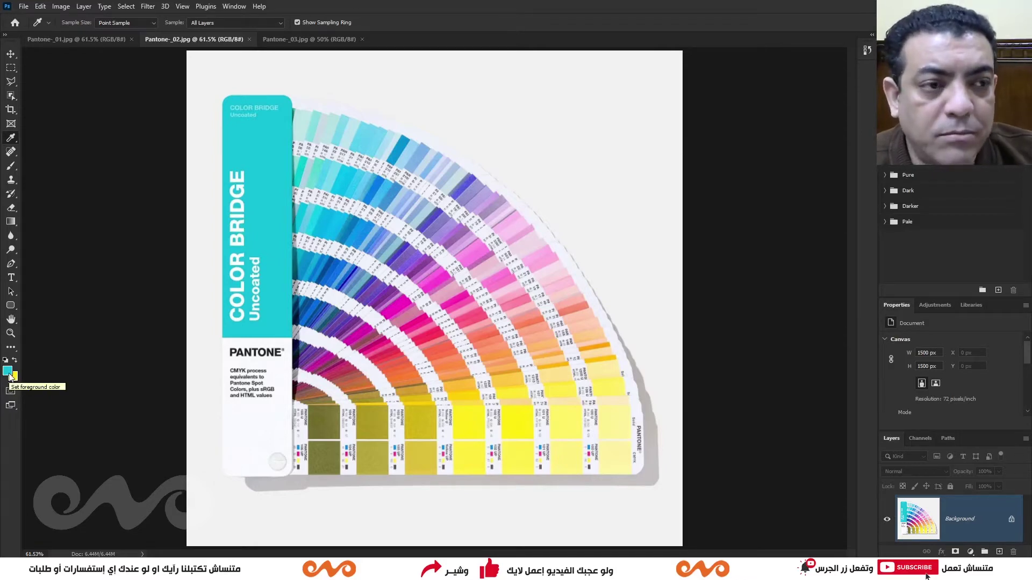
Move the foreground Color Picker aside and sample cyan, magenta, salmon and orange from the fan
left_click(8, 371)
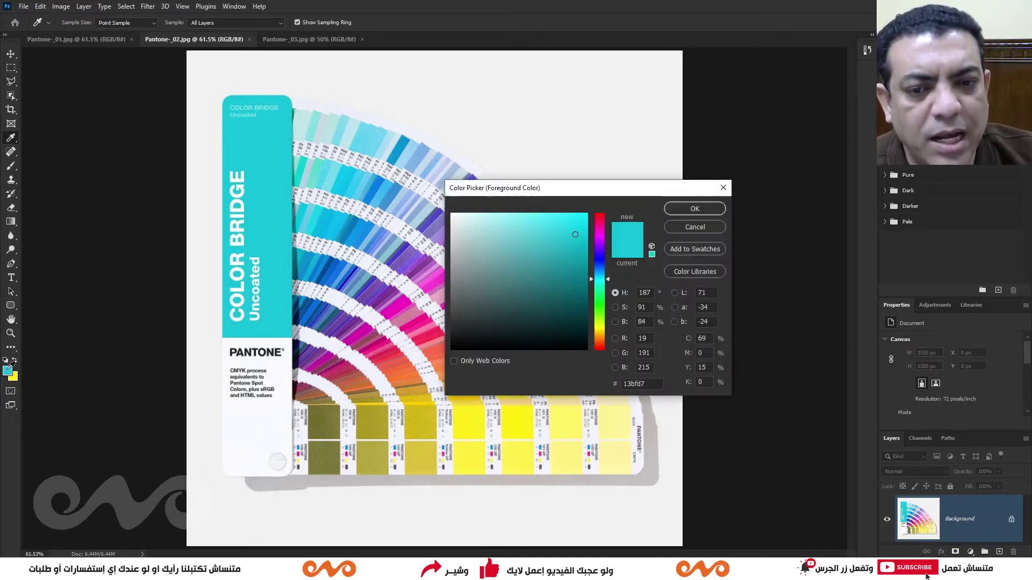
mouse_move(579, 191)
left_mouse_down()
mouse_move(630, 89)
mouse_move(622, 98)
left_mouse_up()
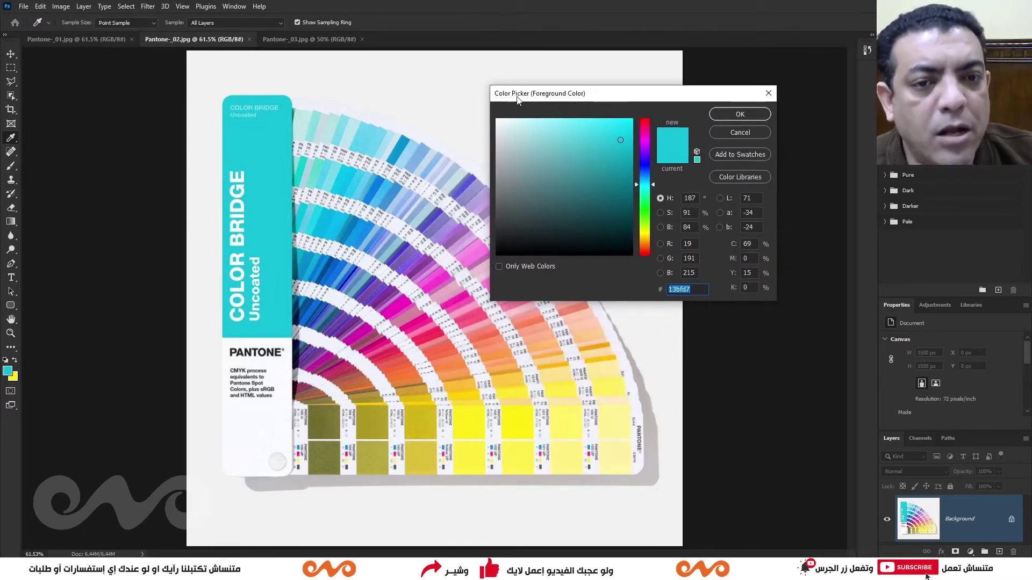
left_click_drag(579, 98, 577, 99)
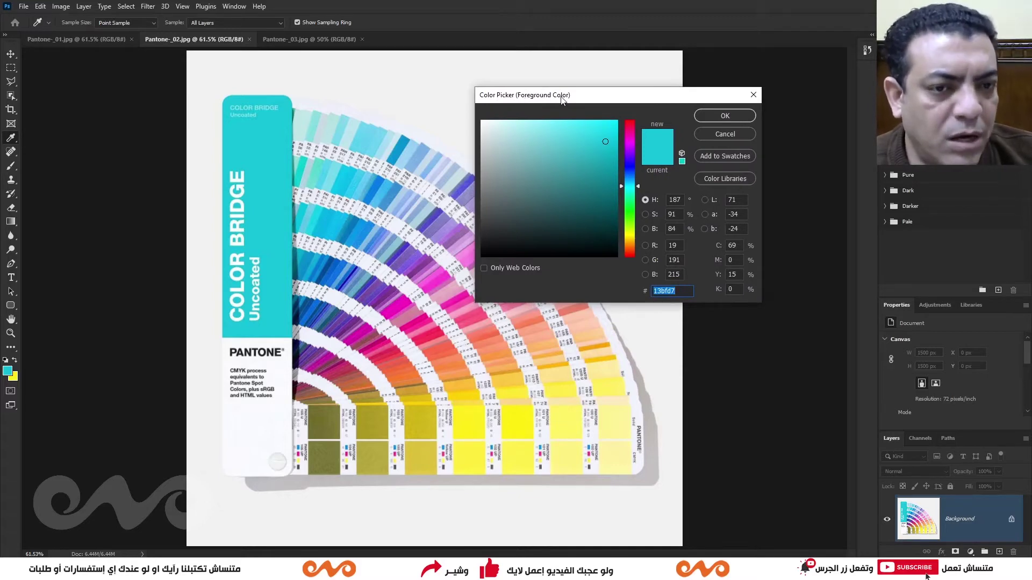
left_click(610, 190)
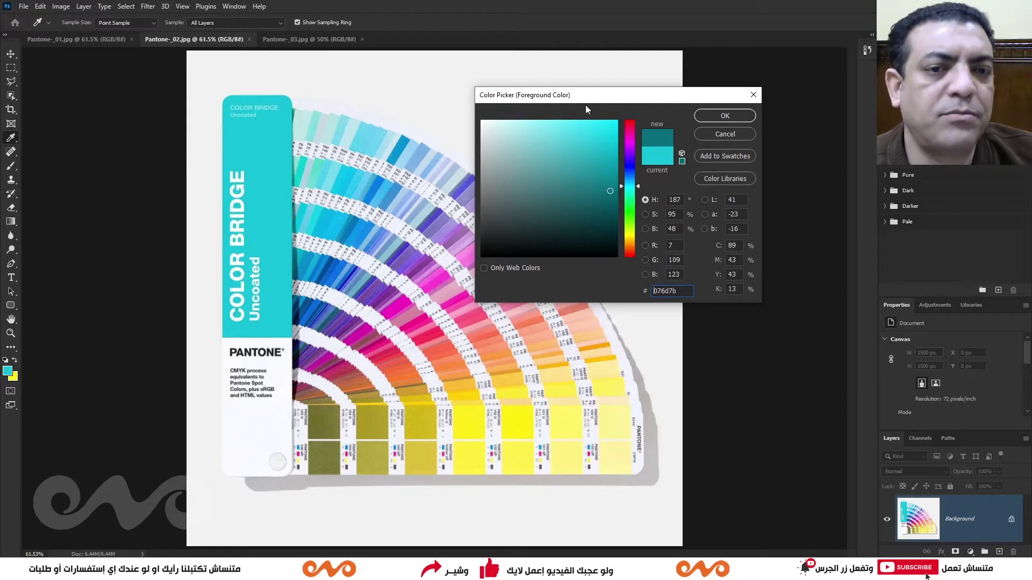
left_click_drag(586, 105, 522, 92)
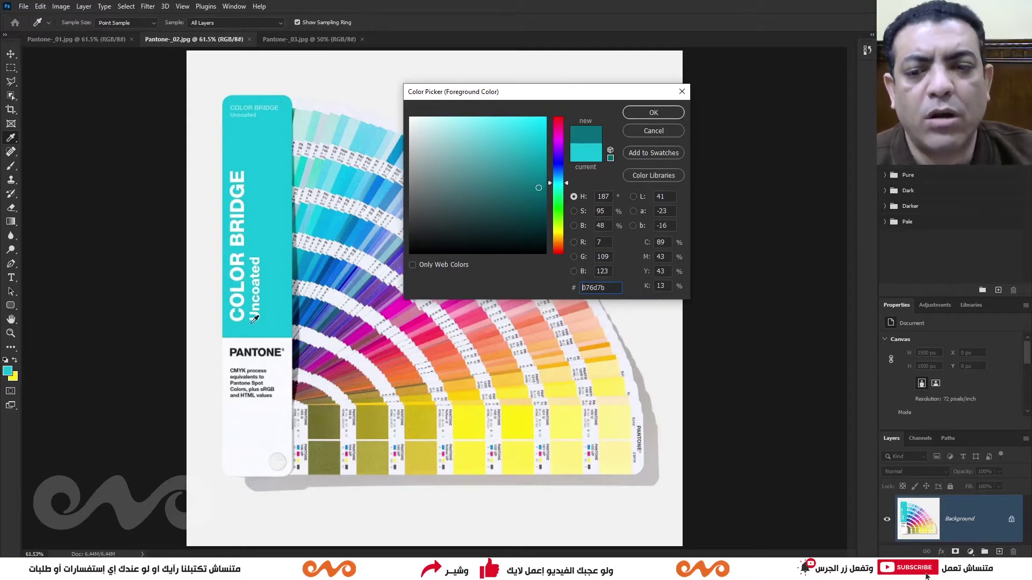
left_click(279, 224)
left_click(368, 333)
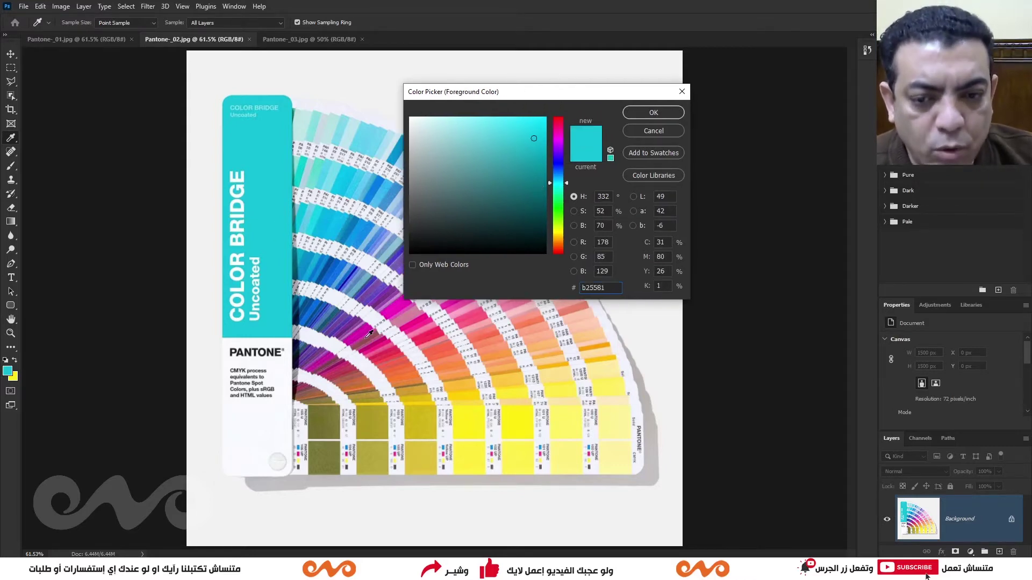
left_click(446, 344)
left_click(464, 386)
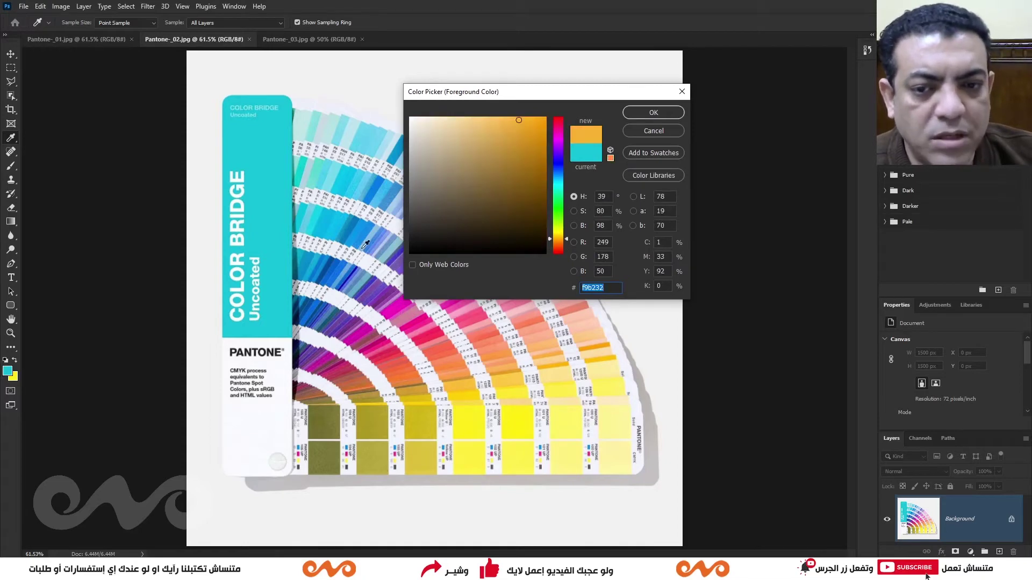
left_click(299, 170)
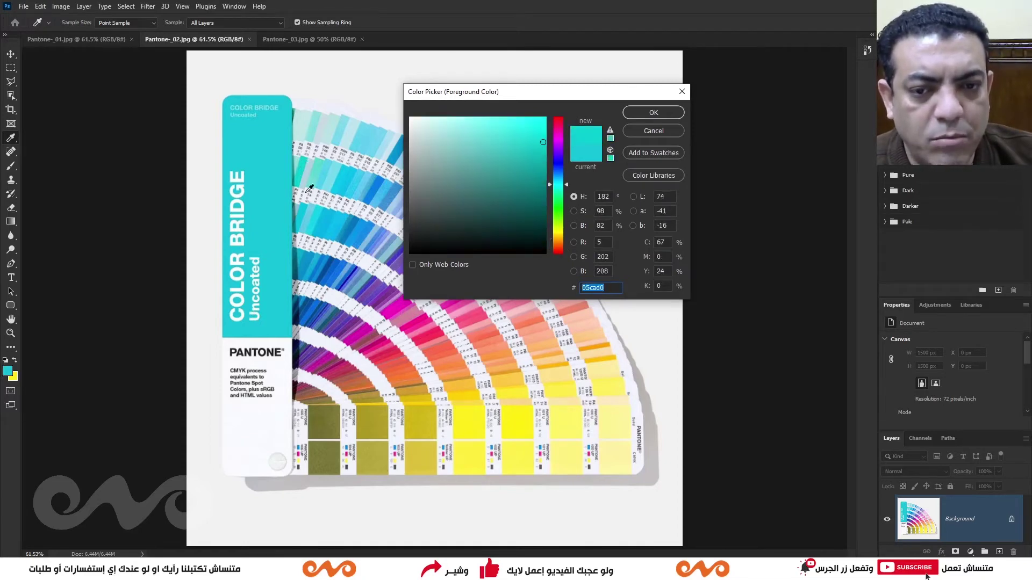
left_click(394, 306)
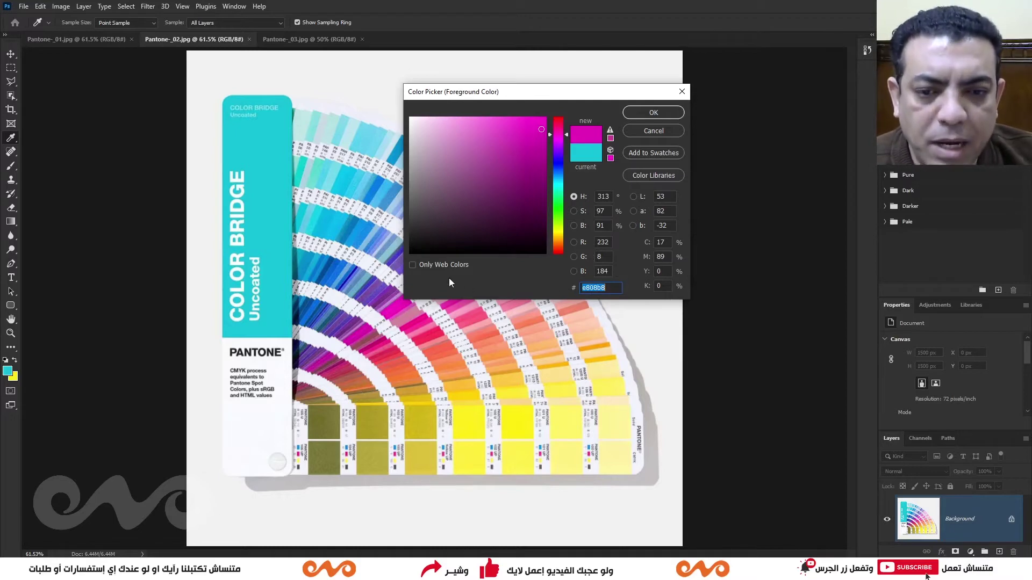
Toggle Only Web Colors off again and select the ff00cc hex value
left_click(437, 264)
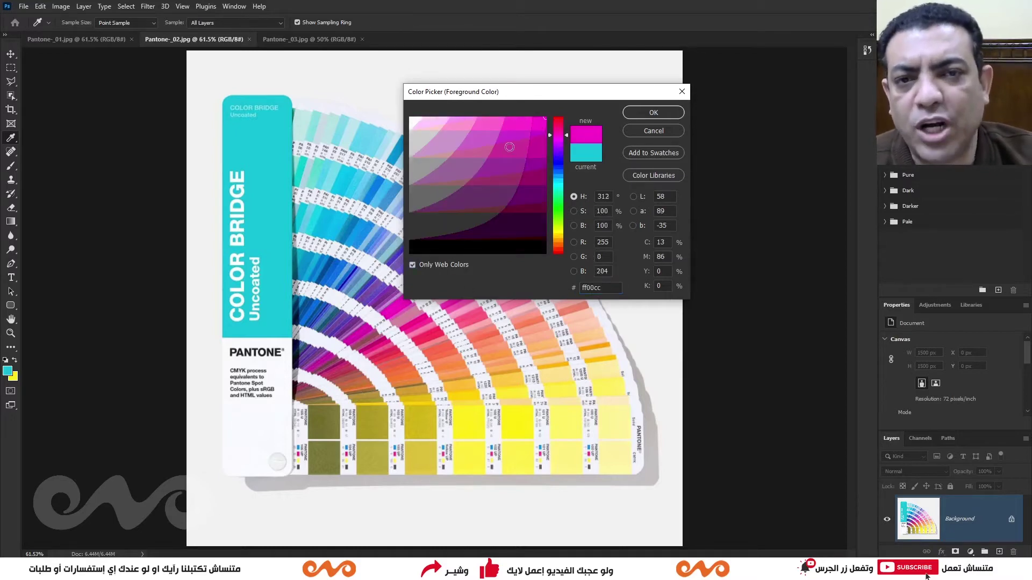
left_click(430, 264)
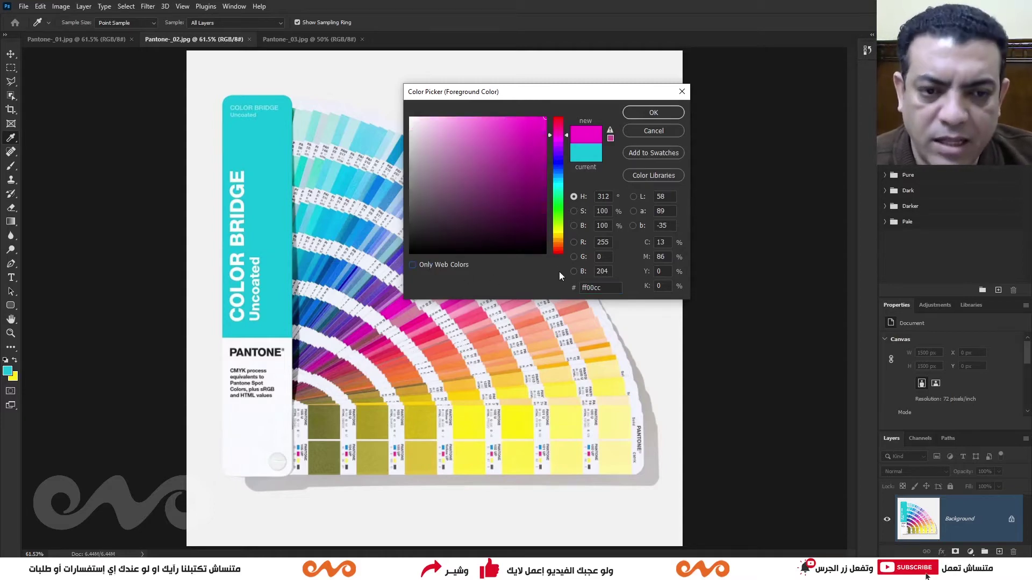
left_click_drag(609, 289, 575, 290)
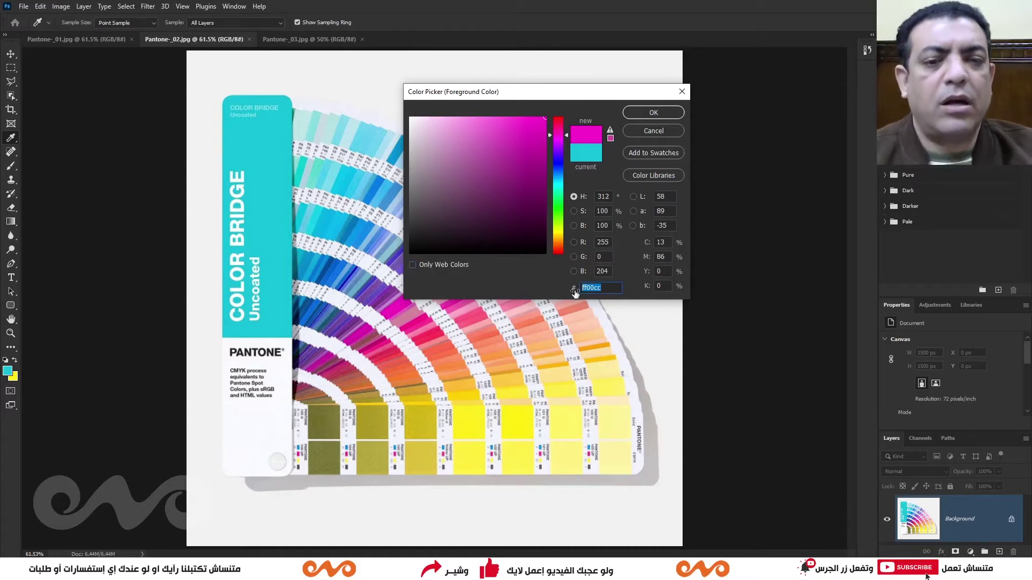
left_click(612, 289)
left_click_drag(612, 289, 587, 288)
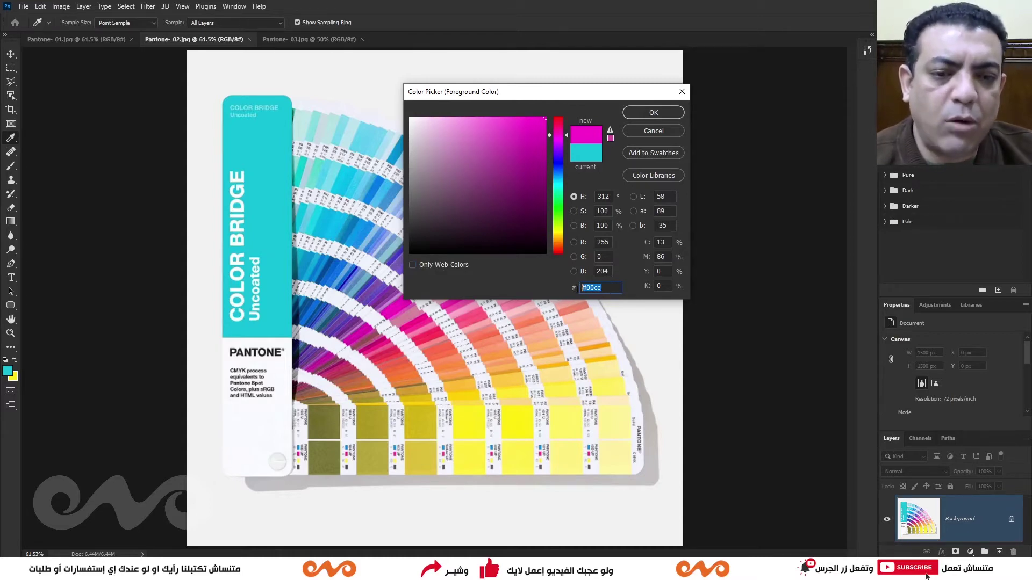
left_click(607, 288)
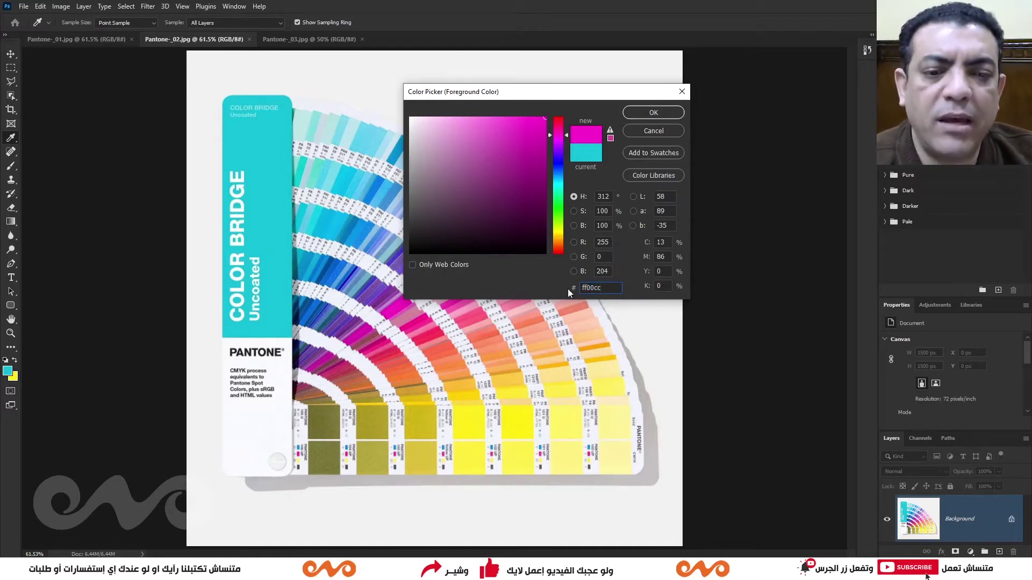
key("ctrl+a")
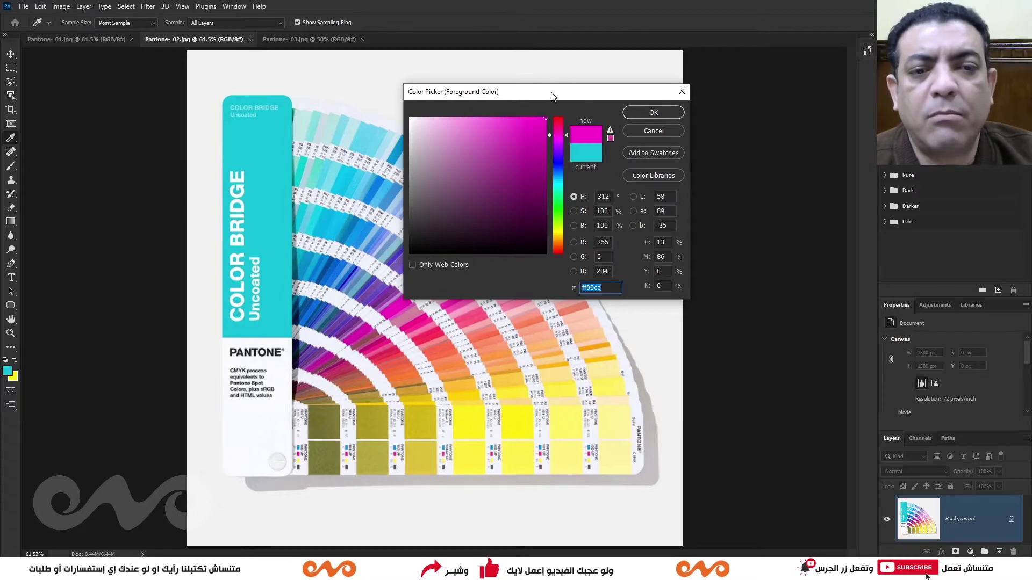
Move the Color Picker aside and match magenta in PANTONE+ Solid Coated Color Libraries
left_click_drag(552, 94, 670, 84)
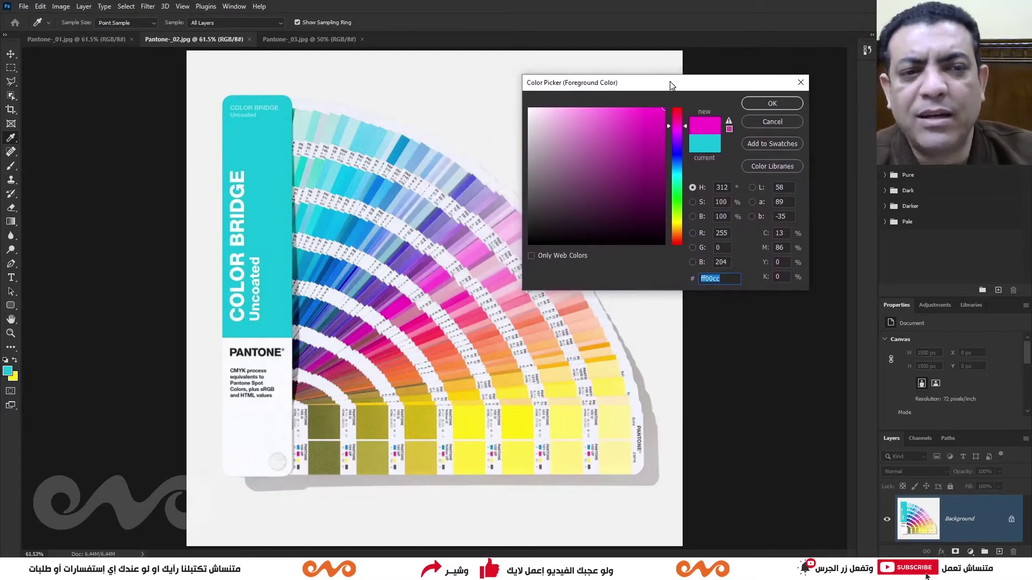
left_click_drag(672, 85, 676, 91)
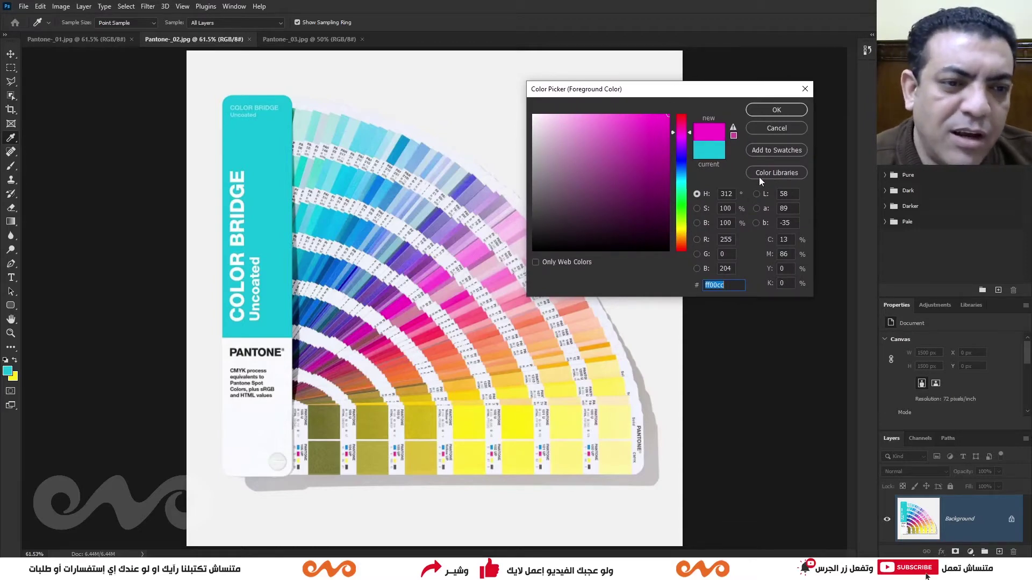
left_click_drag(729, 96, 566, 98)
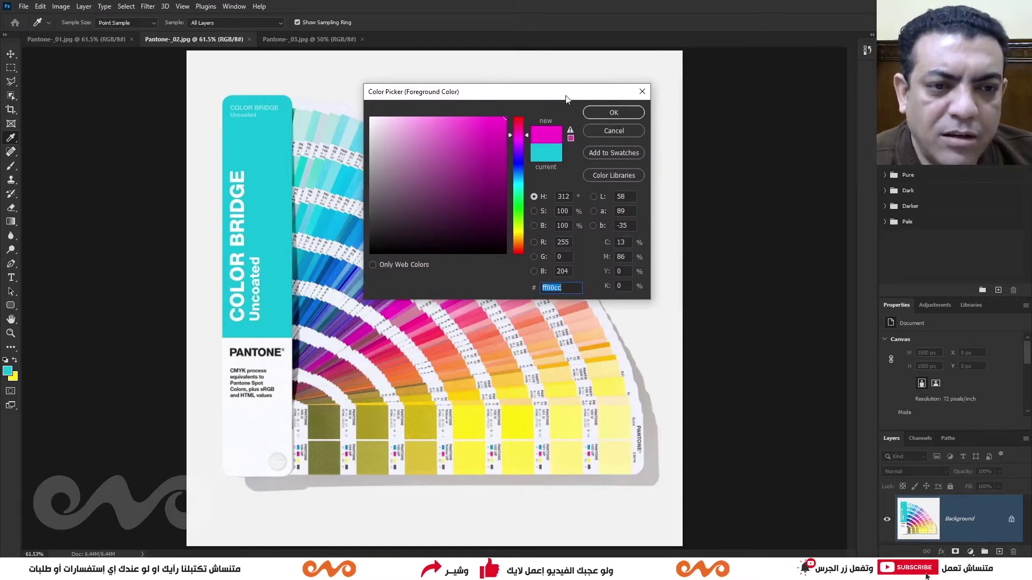
left_click(617, 176)
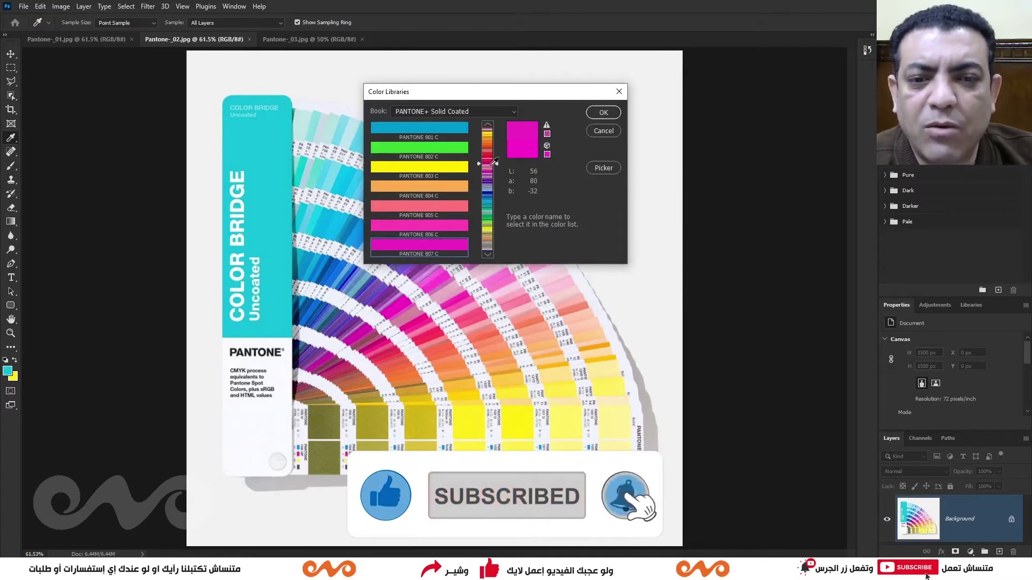
Browse the library's blue and pink hues and the colour book list, then cancel
left_click(492, 202)
left_click_drag(492, 200, 491, 141)
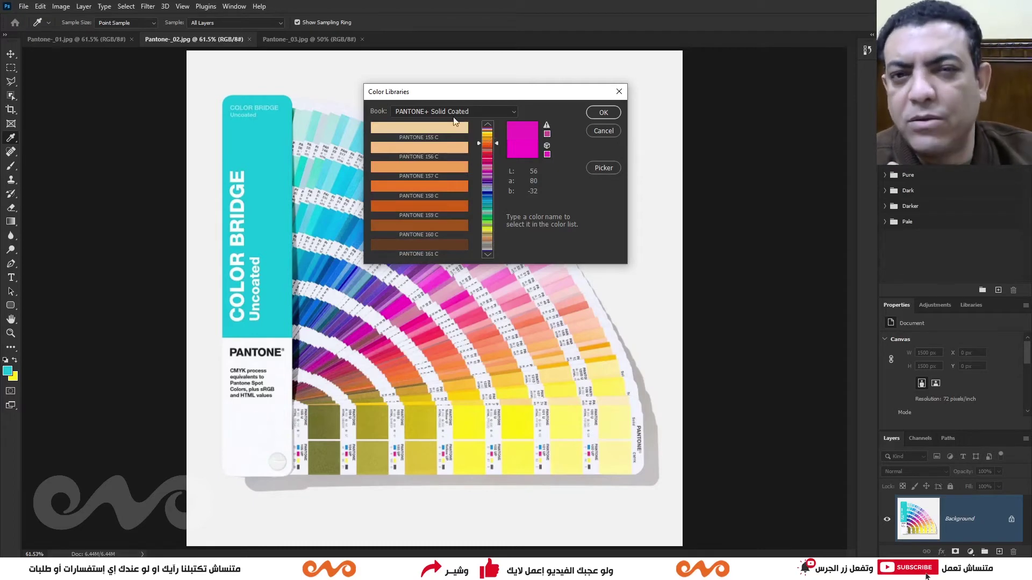
left_click(417, 113)
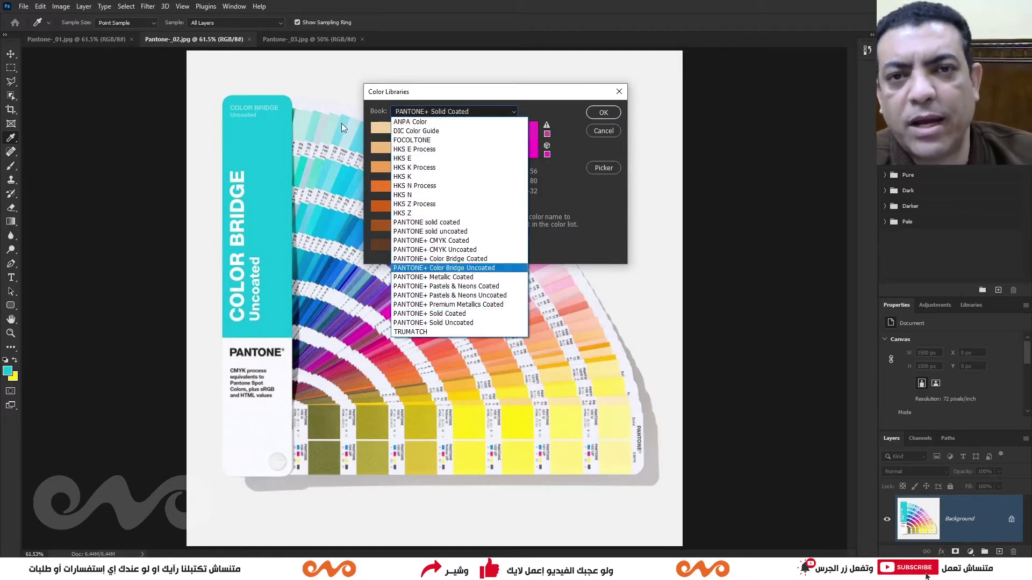
left_click(423, 92)
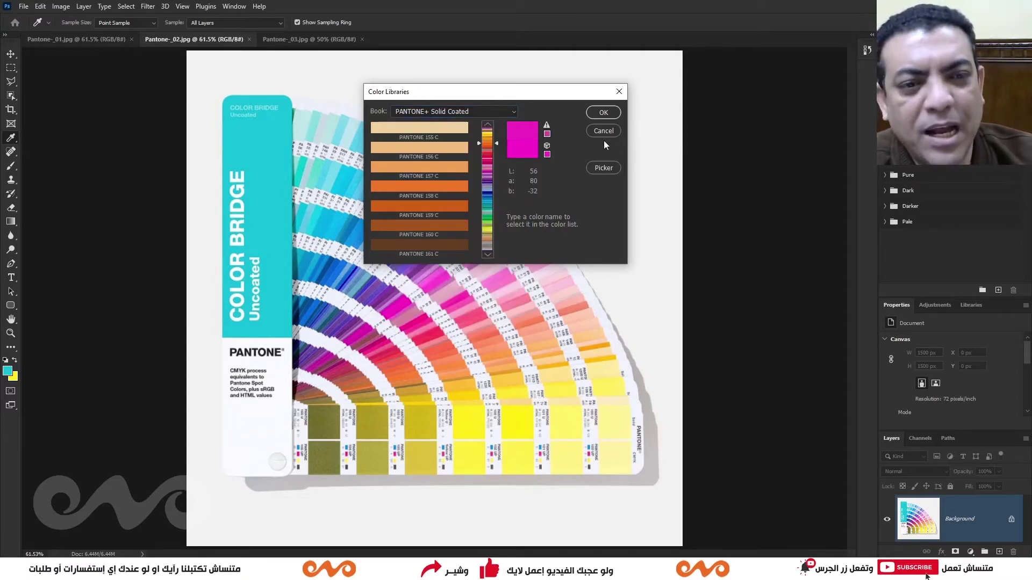
left_click(458, 111)
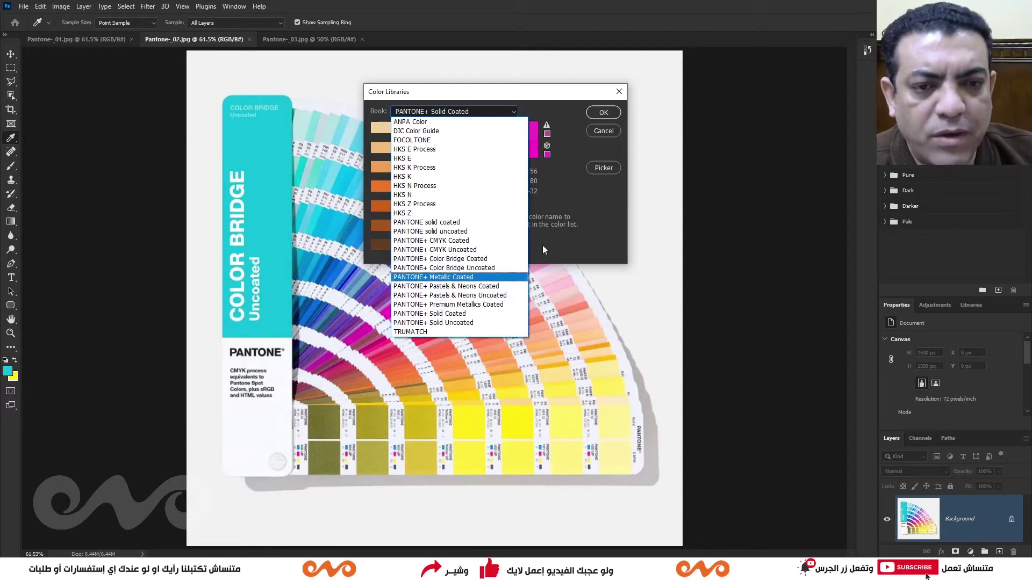
left_click(606, 223)
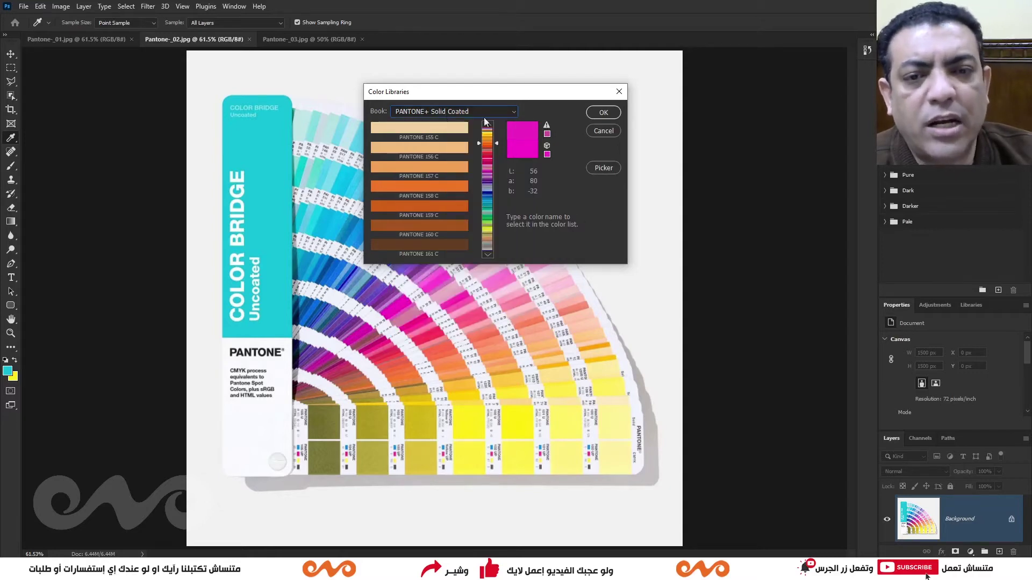
left_click(603, 131)
Reopen foreground Color Libraries on PANTONE+ Solid Coated, landing near PANTONE 311 C
left_click(8, 371)
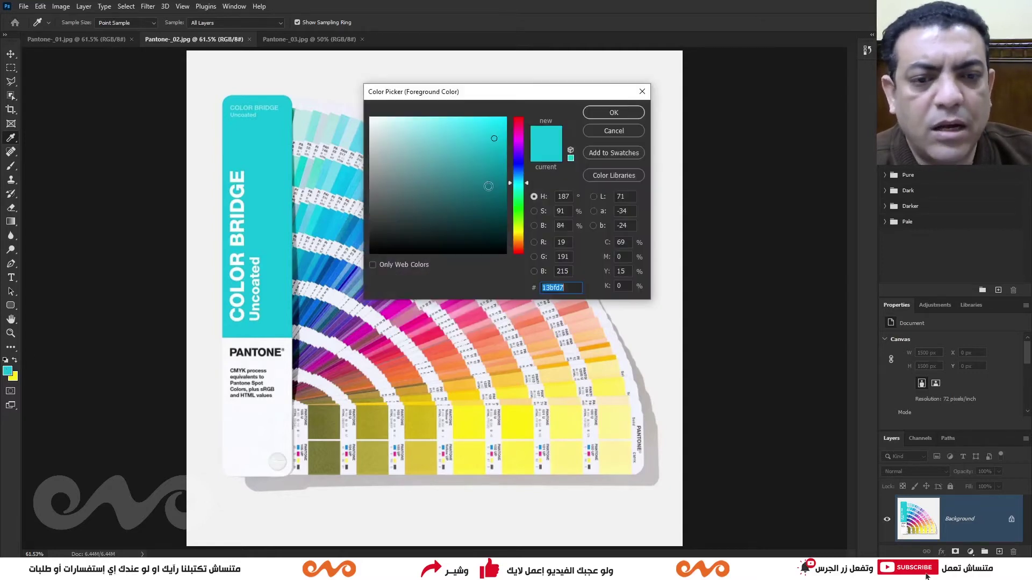
left_click(629, 176)
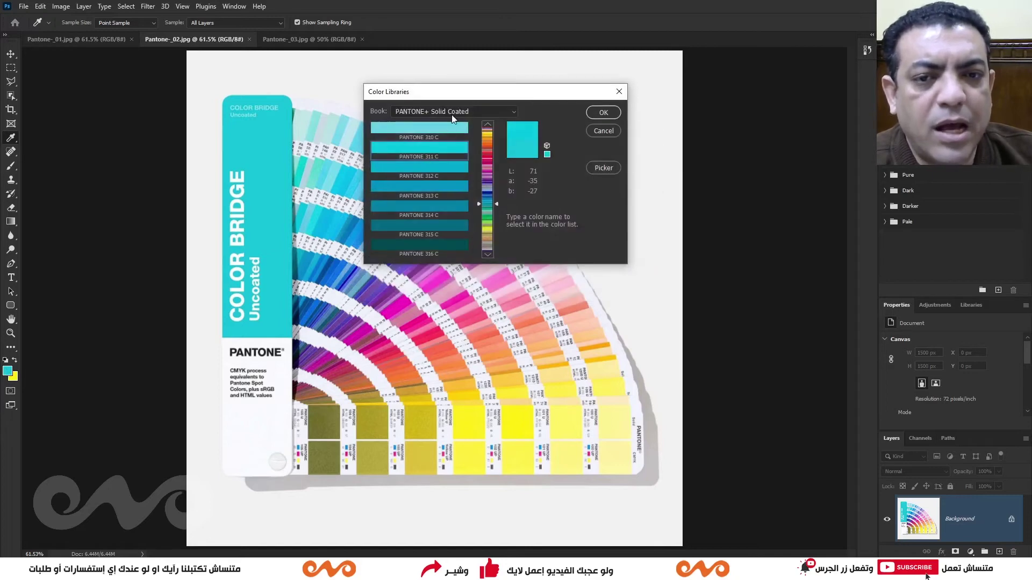
left_click(452, 115)
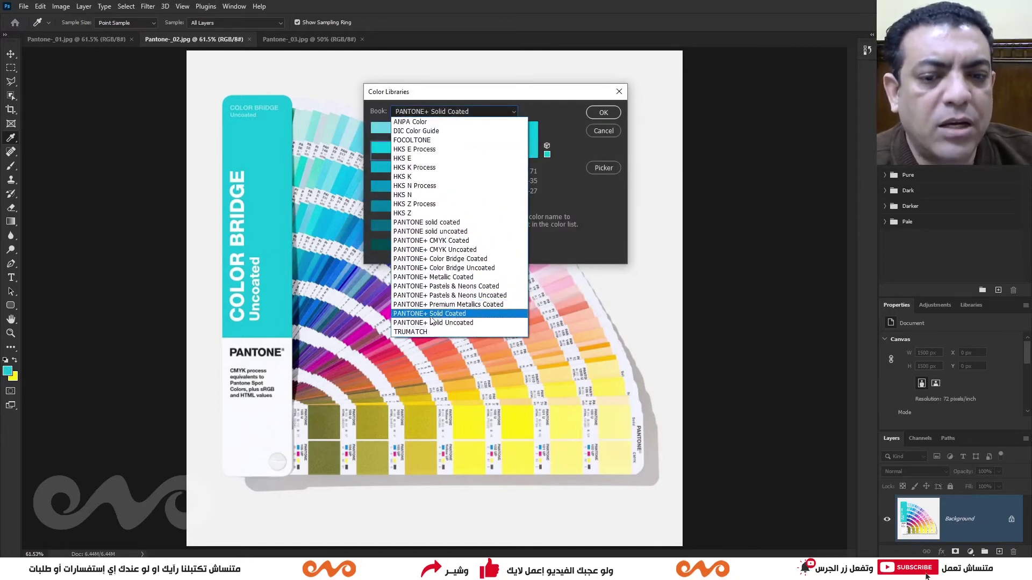
left_click(479, 316)
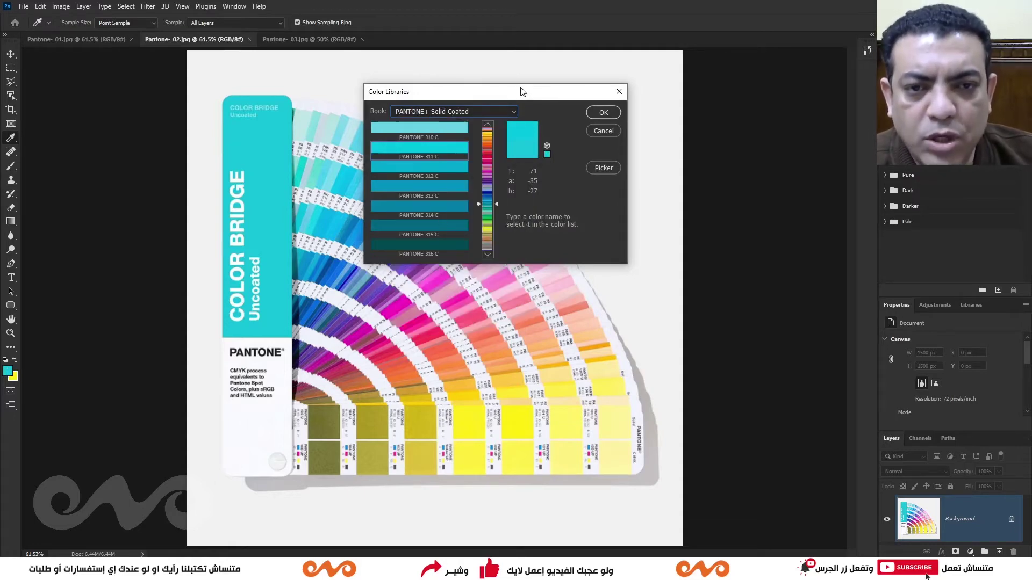
Try PANTONE 312 C and green PANTONE 3268 C, then sample colours from the fan image
left_click_drag(520, 92, 684, 65)
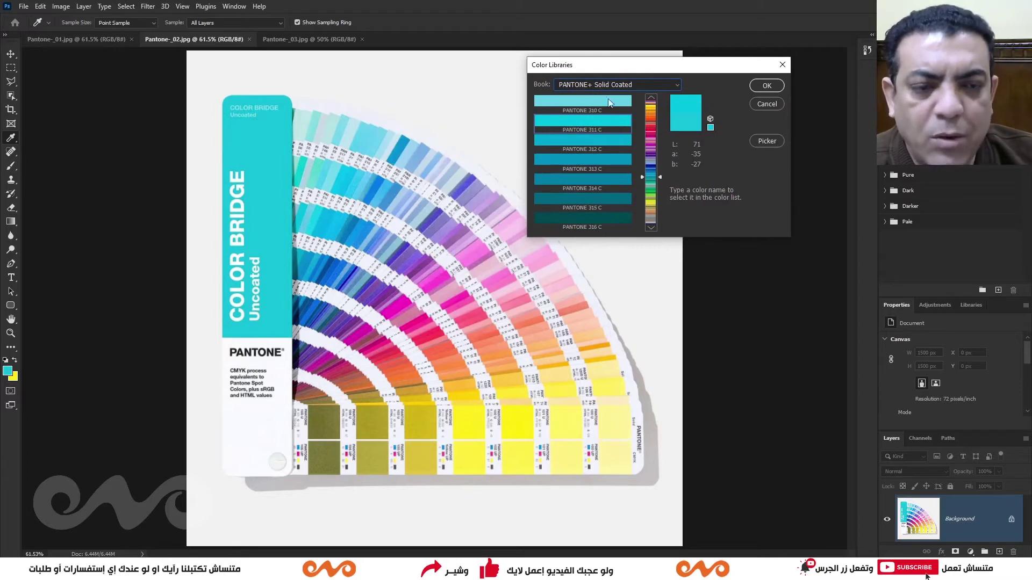
left_click(602, 144)
left_click(653, 228)
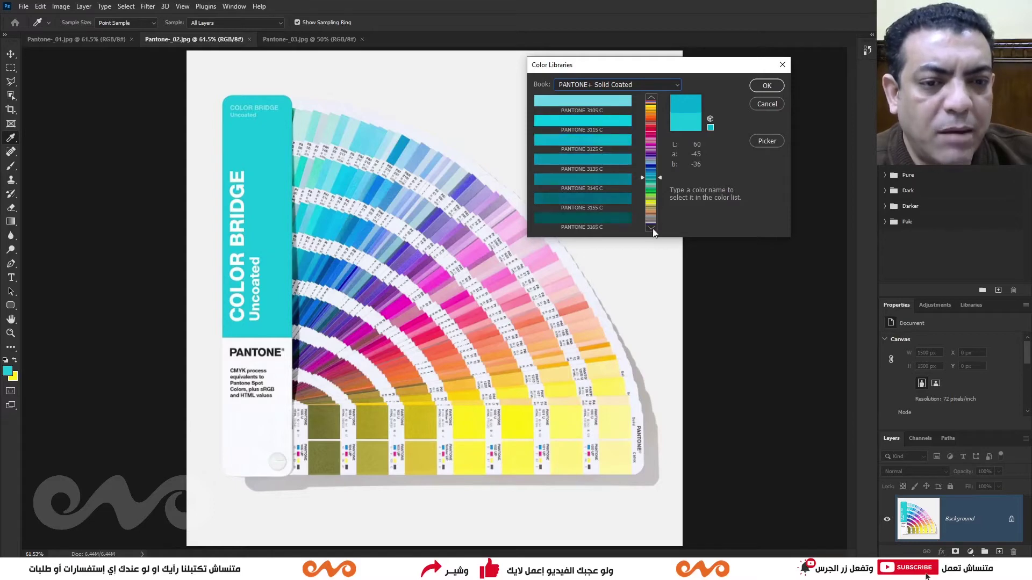
scroll(640, 225, "down", 1)
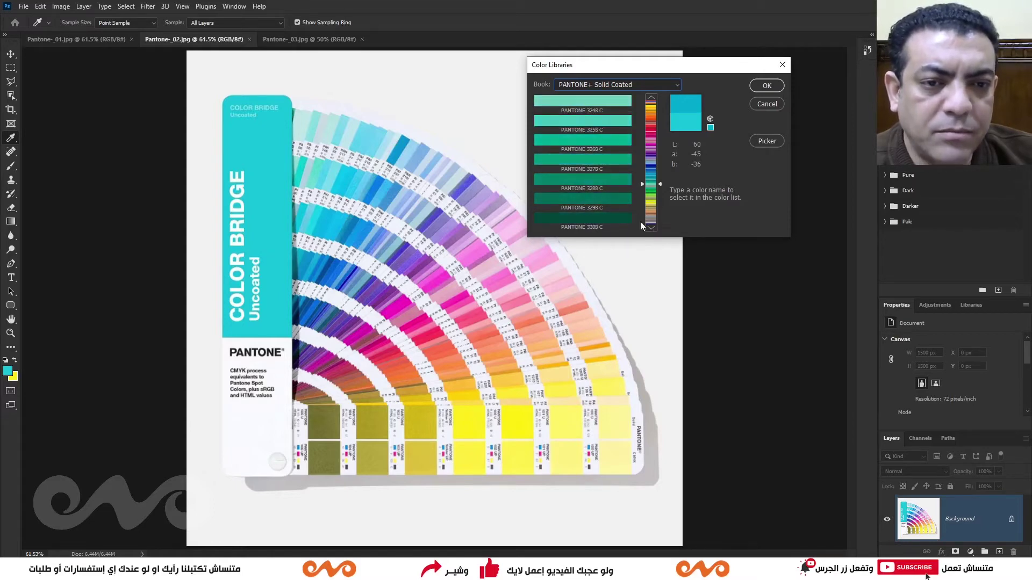
left_click(584, 148)
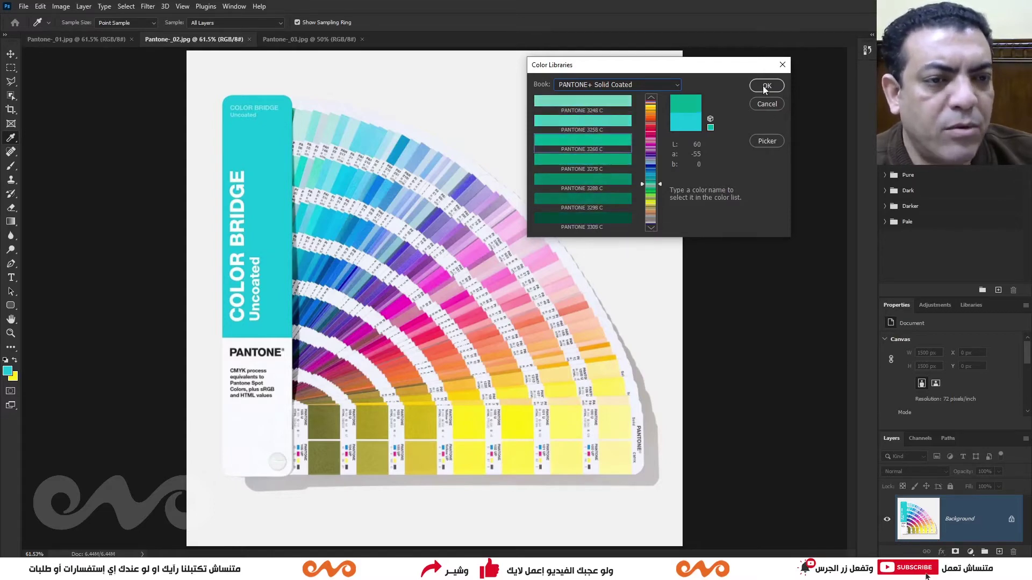
left_click(766, 142)
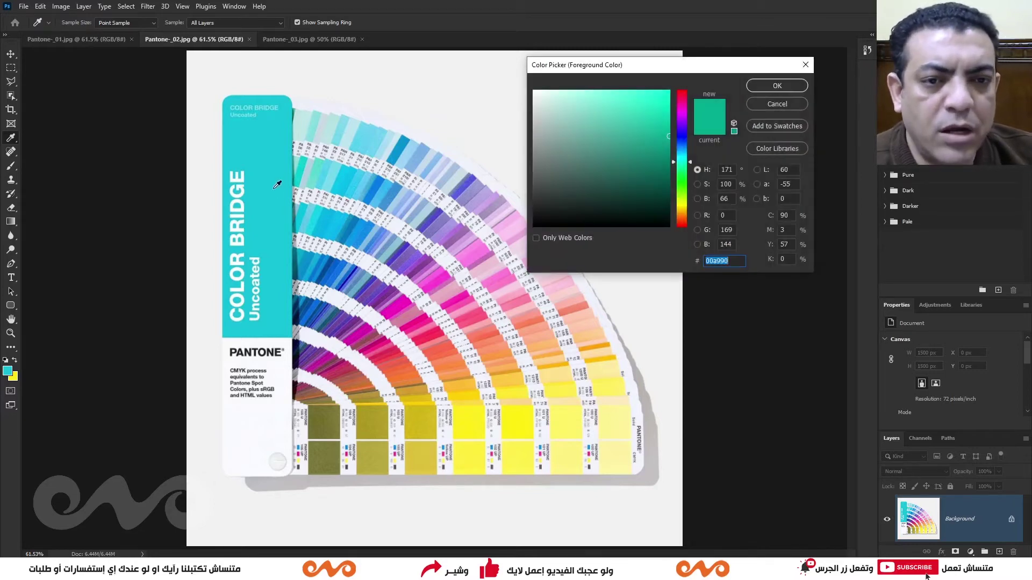
mouse_move(387, 200)
left_mouse_down()
mouse_move(452, 382)
mouse_move(602, 252)
left_mouse_up()
Choose red PANTONE 1788 C from the 1765–1815 C range as foreground
left_click(775, 146)
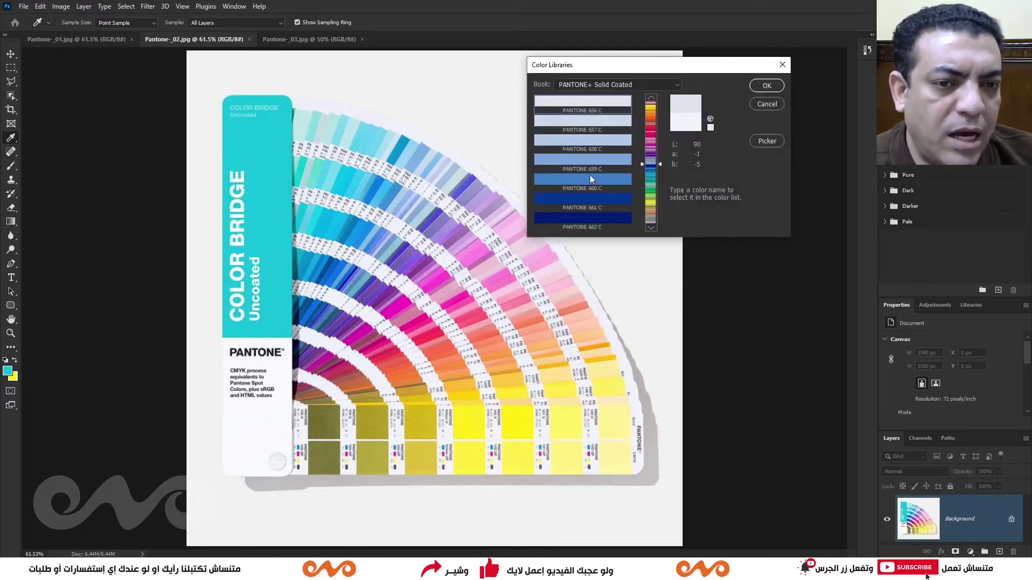
left_click_drag(642, 162, 642, 129)
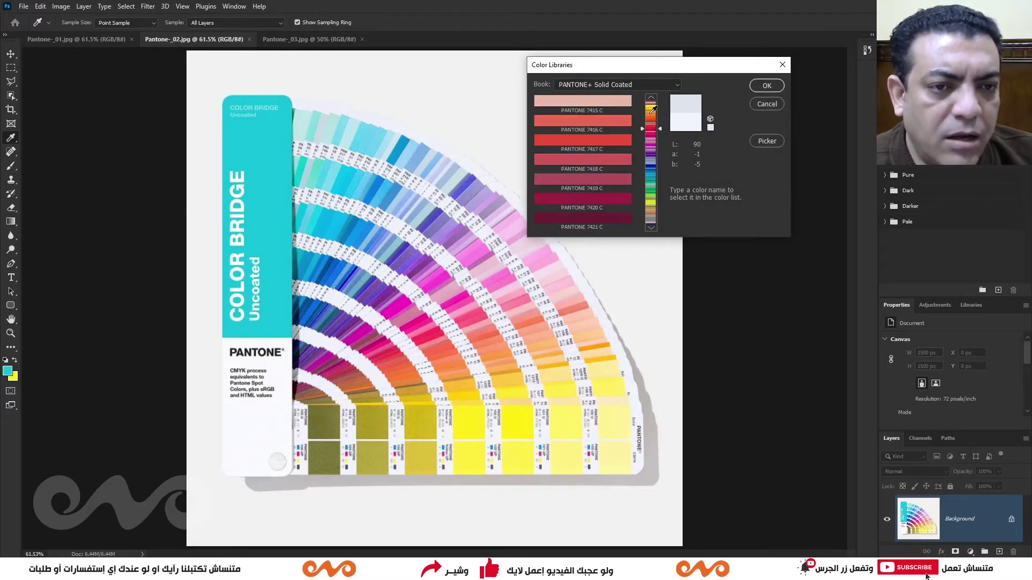
left_click(650, 126)
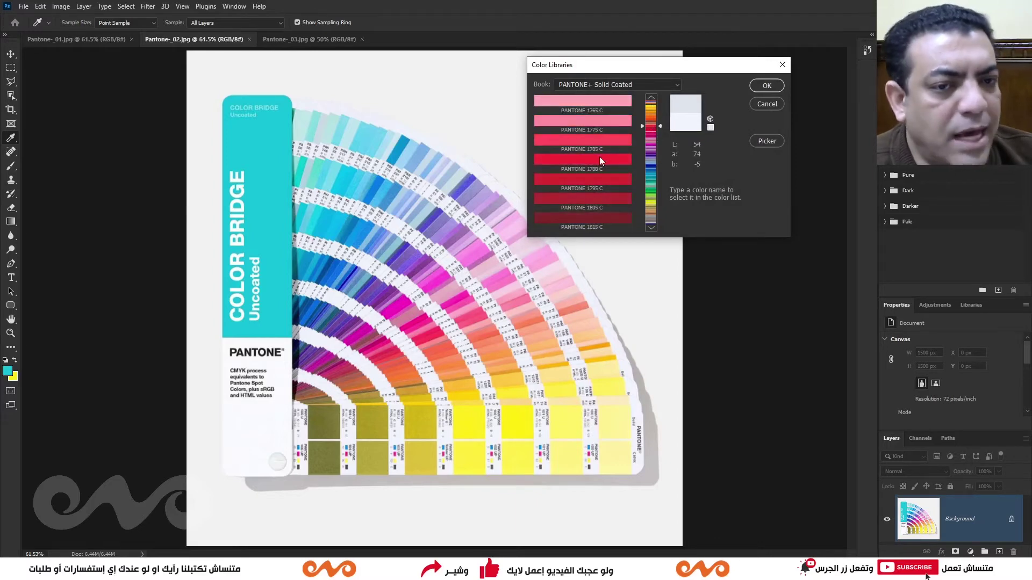
left_click(601, 160)
left_click(766, 87)
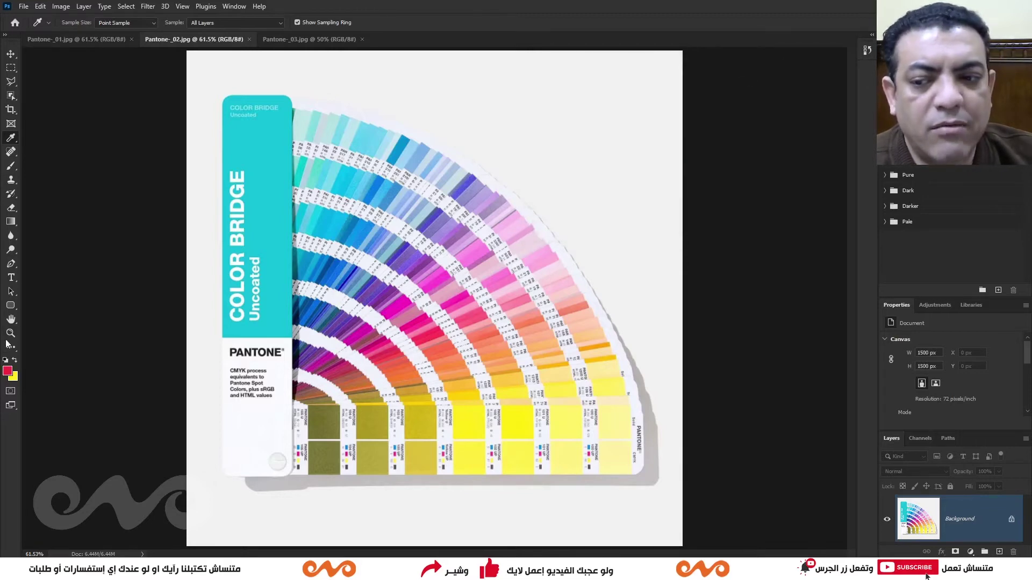
left_click(9, 372)
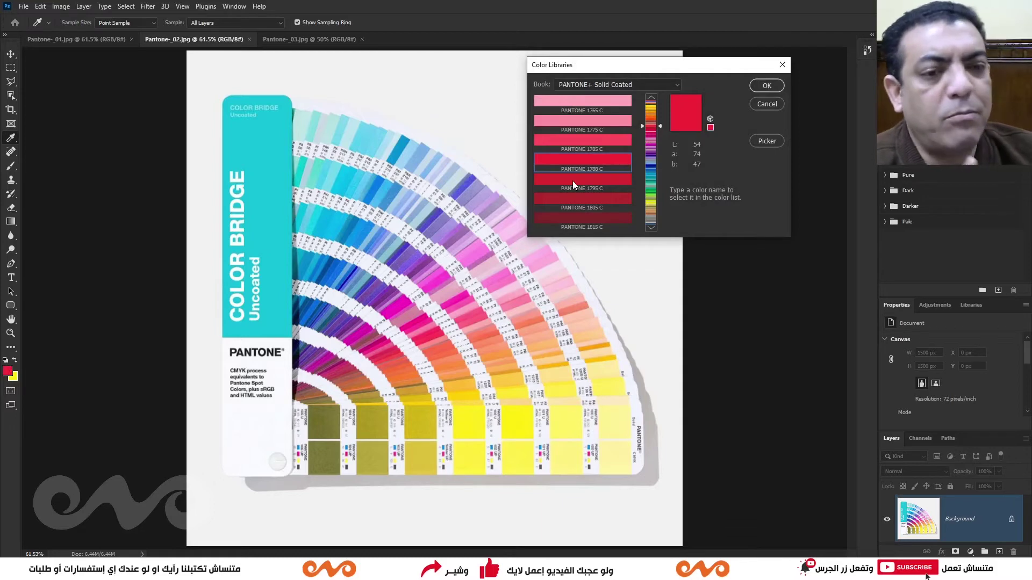
left_click_drag(677, 67, 640, 98)
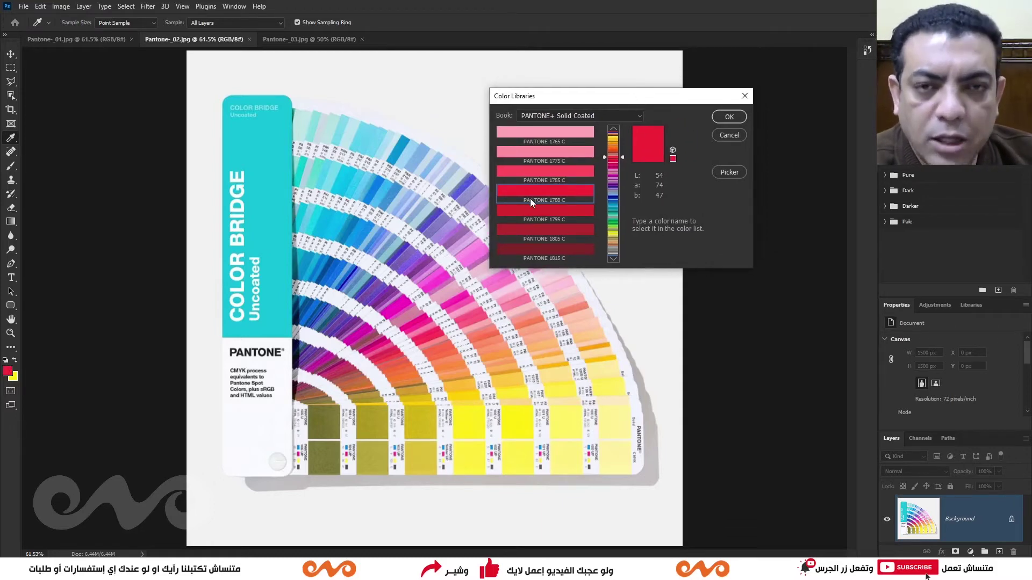
left_click(730, 117)
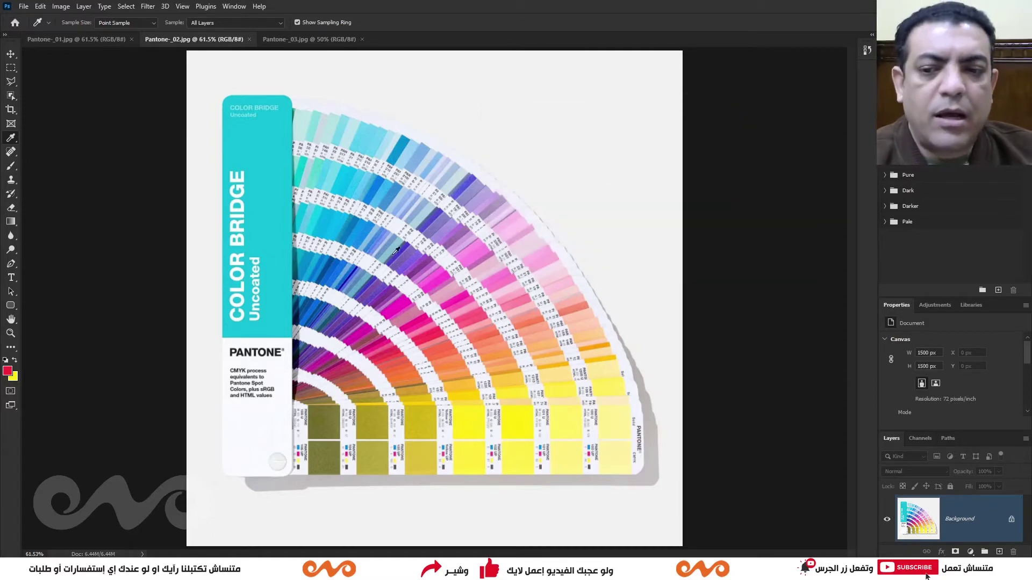
left_click(10, 371)
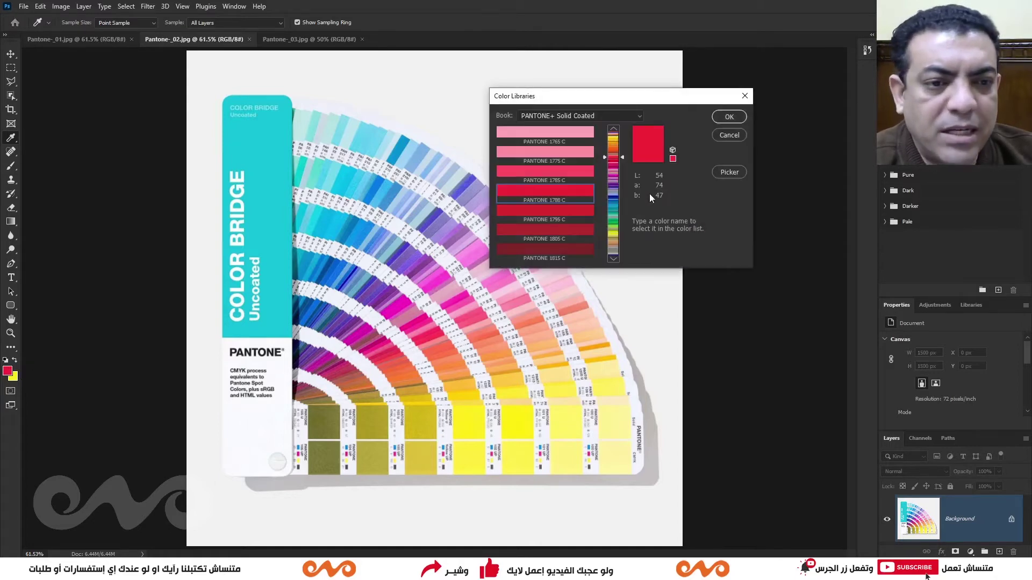
left_click(730, 172)
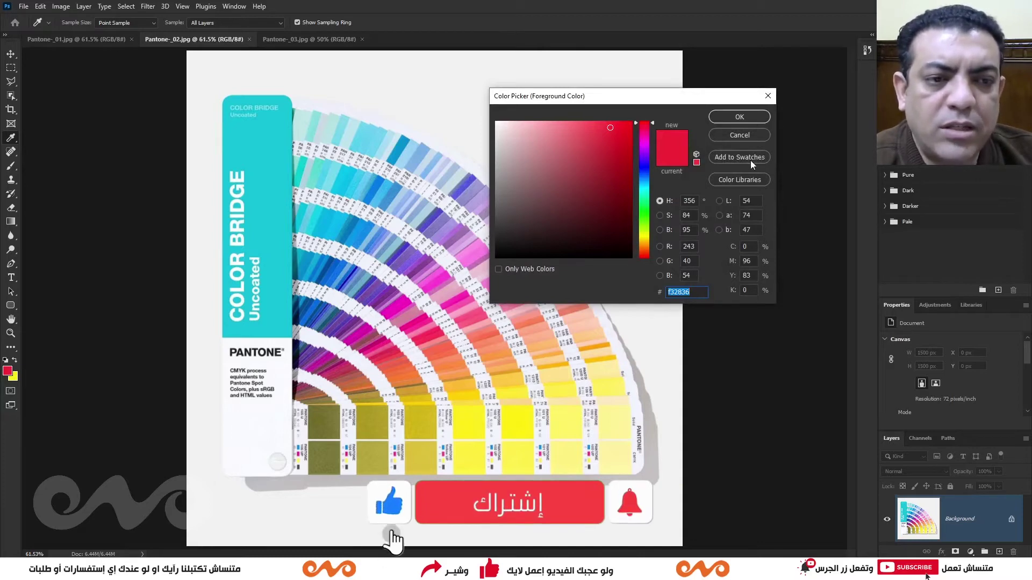
left_click(740, 135)
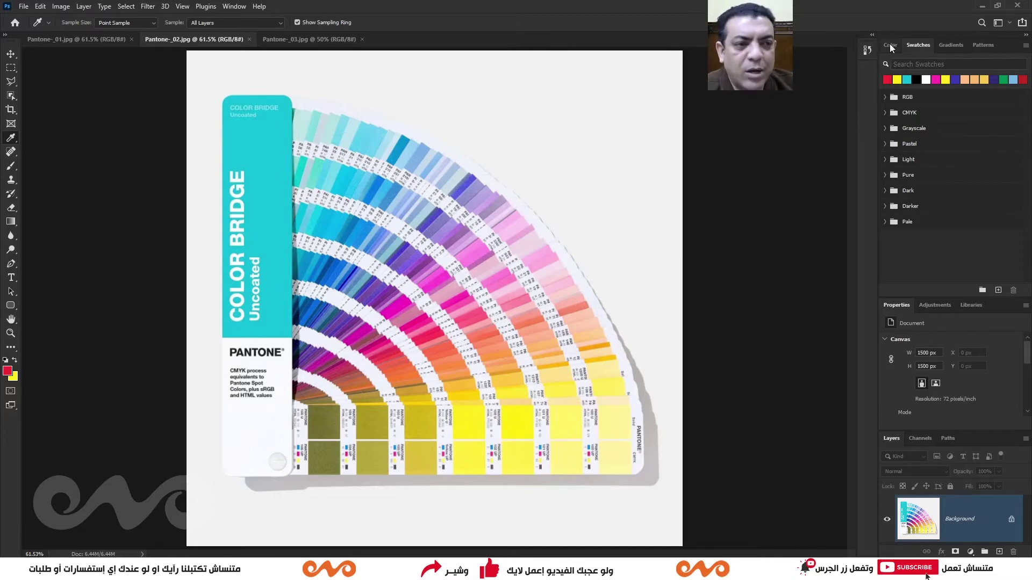
left_click(234, 6)
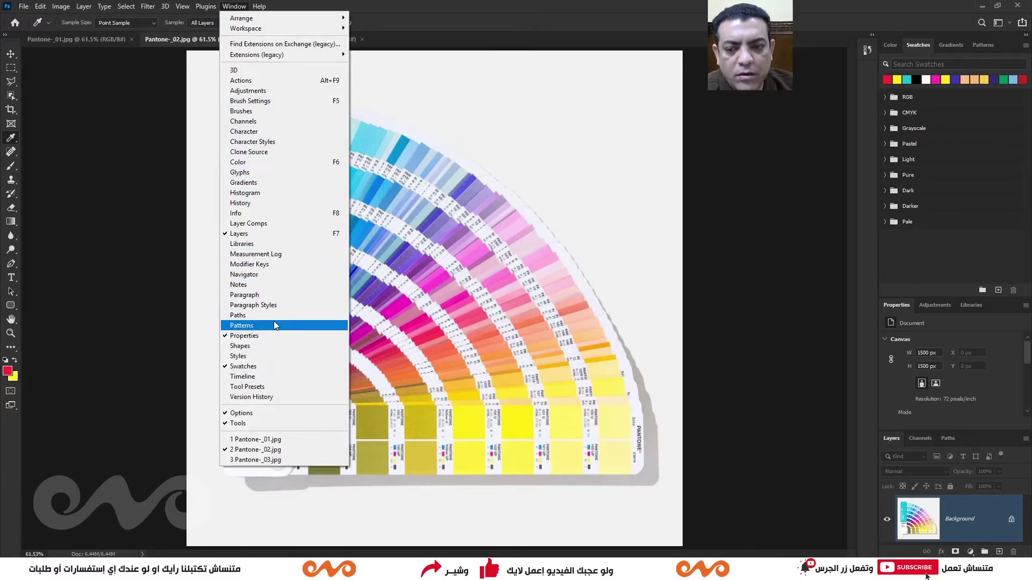
left_click(806, 6)
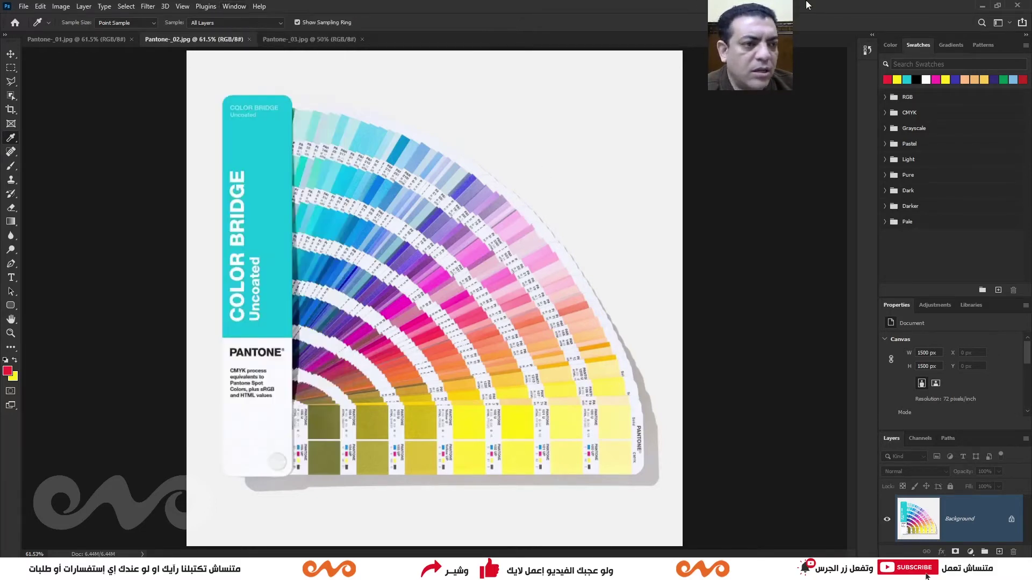
left_click(891, 45)
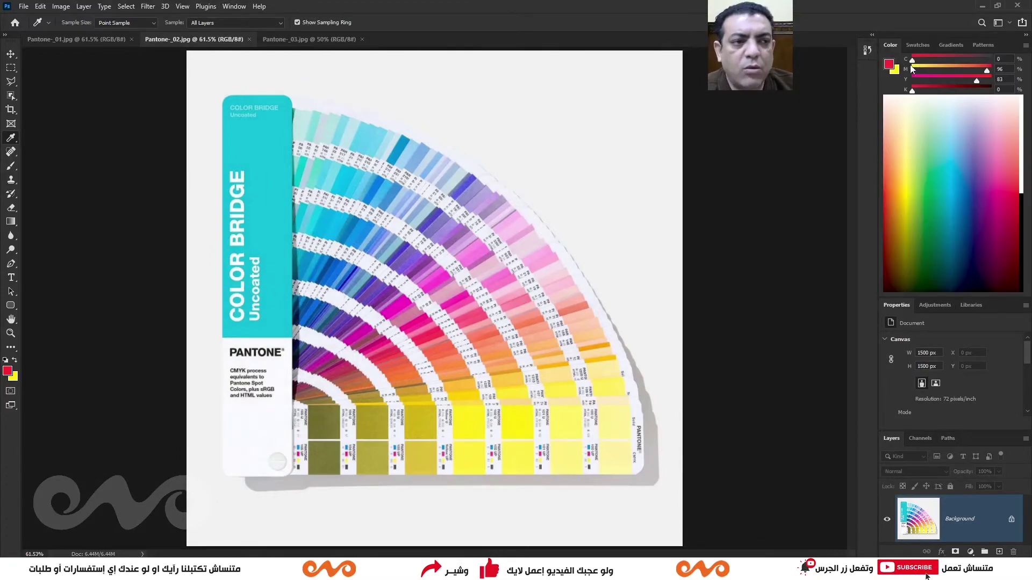
left_click(918, 45)
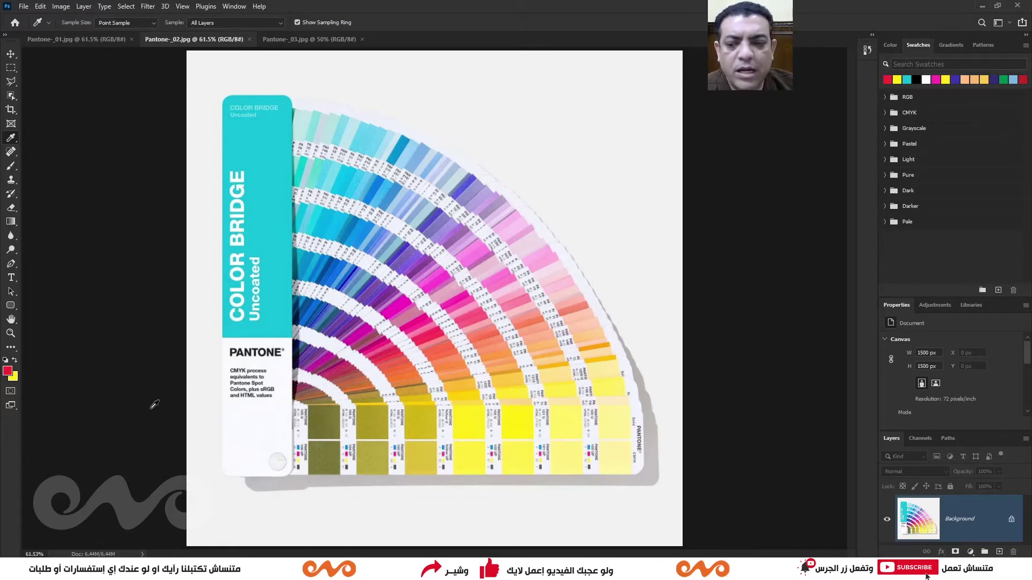
Add the red foreground f32836 to Swatches via the full Color Picker
left_click(8, 370)
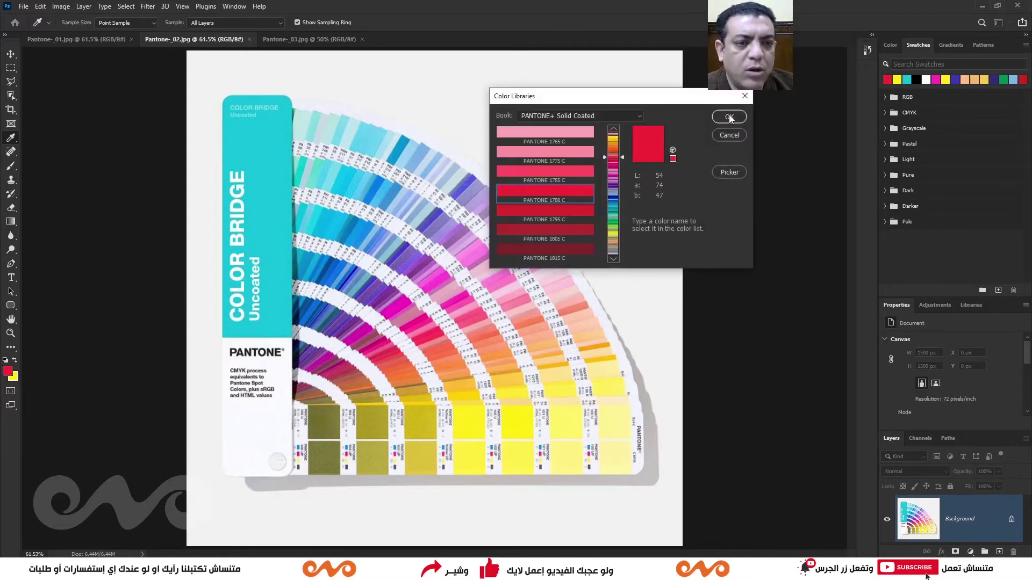
left_click(731, 173)
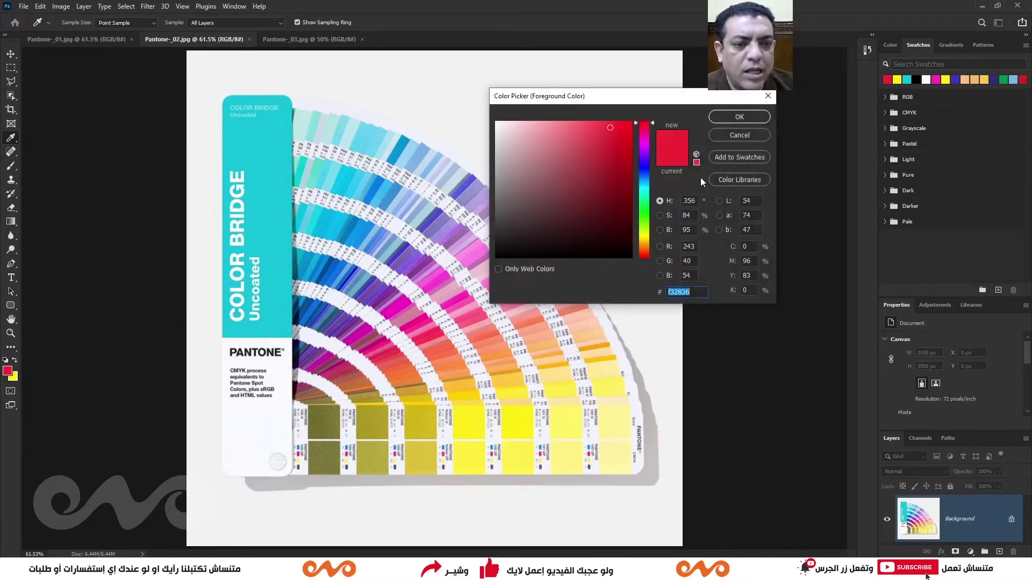
left_click(734, 158)
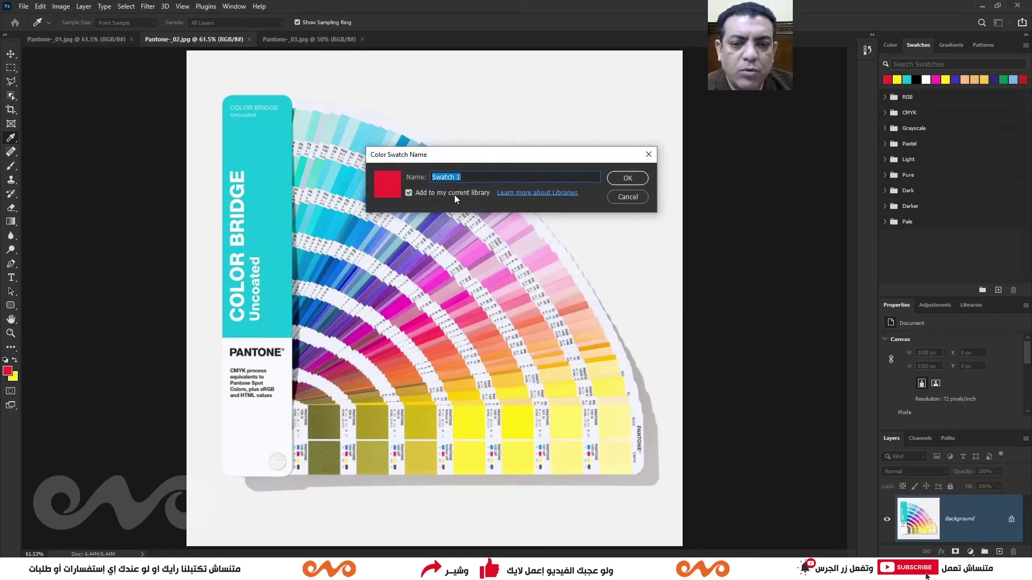
left_click(633, 178)
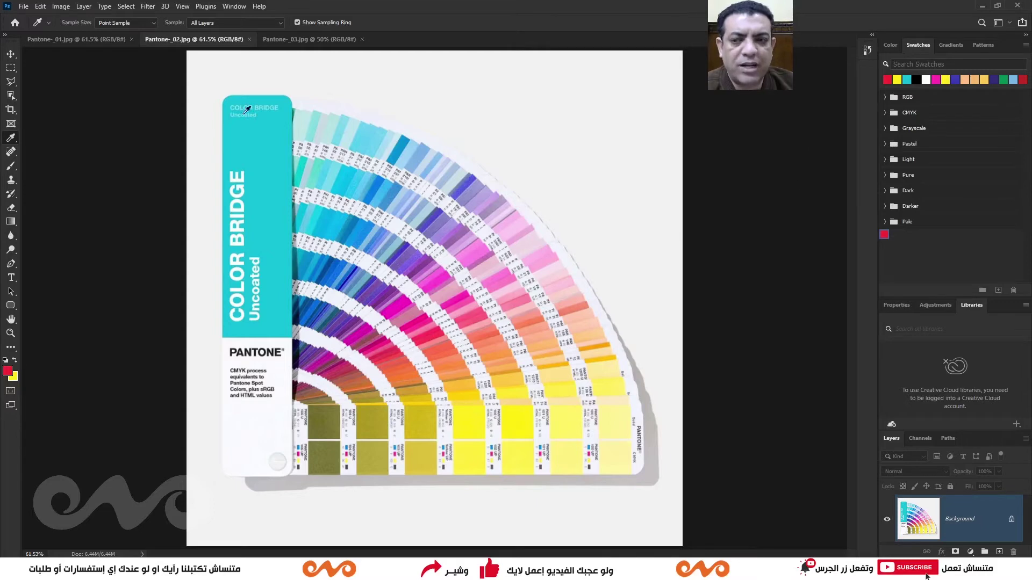
Select the Rectangular Marquee and sample cyan, purple, blue, yellow and red from the fan
left_click(10, 67)
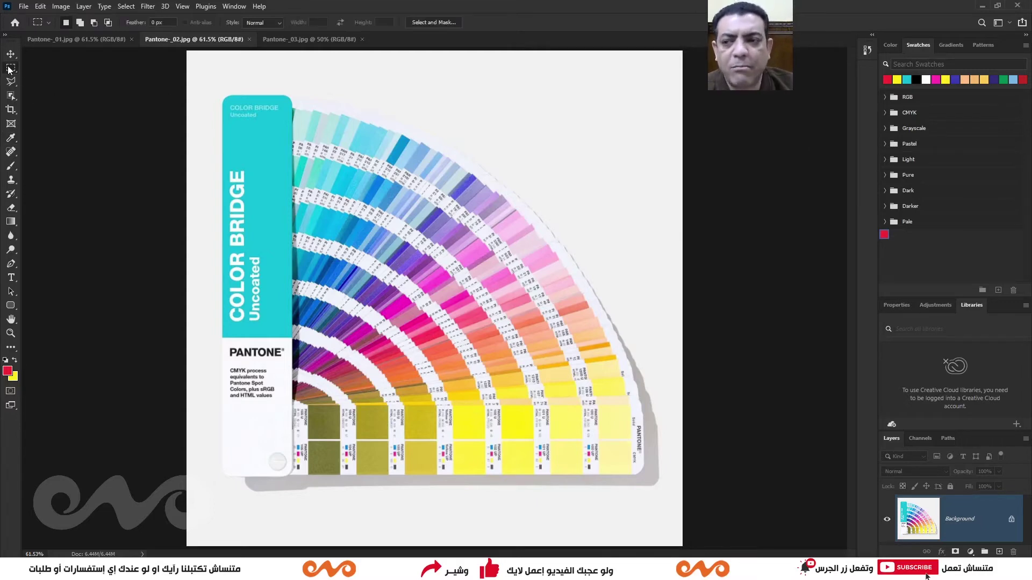
left_click(8, 371)
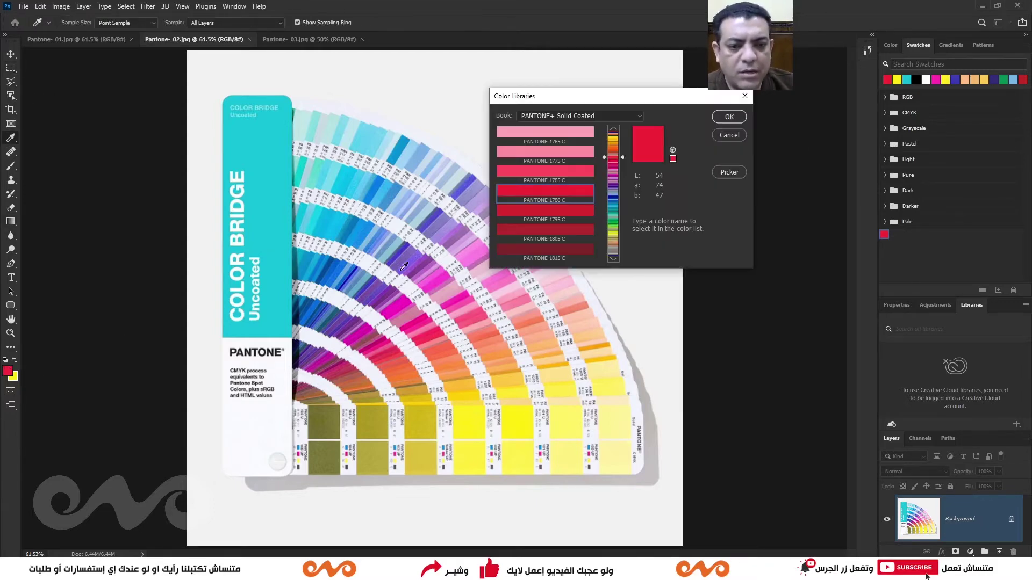
left_click(729, 173)
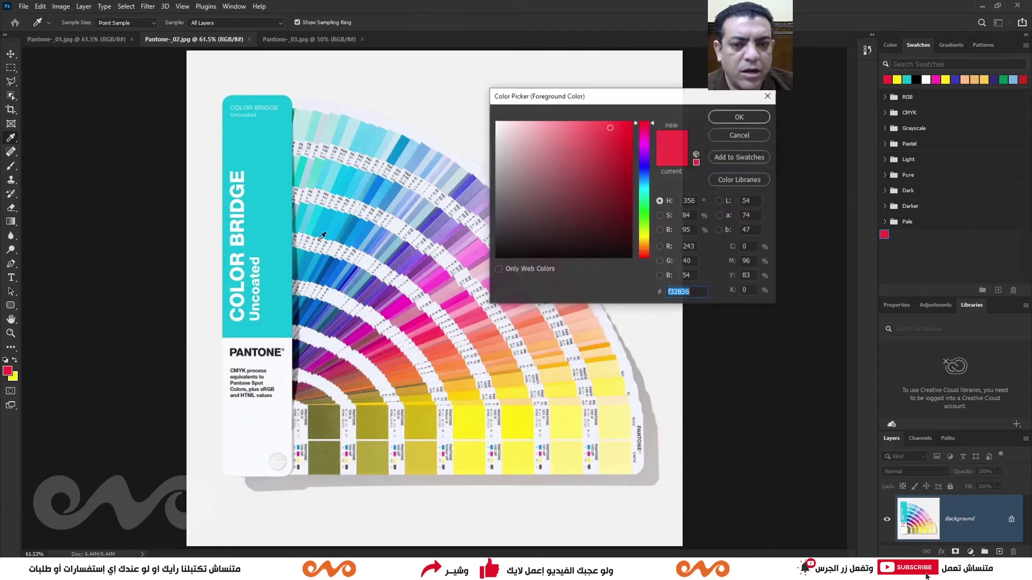
left_click(283, 209)
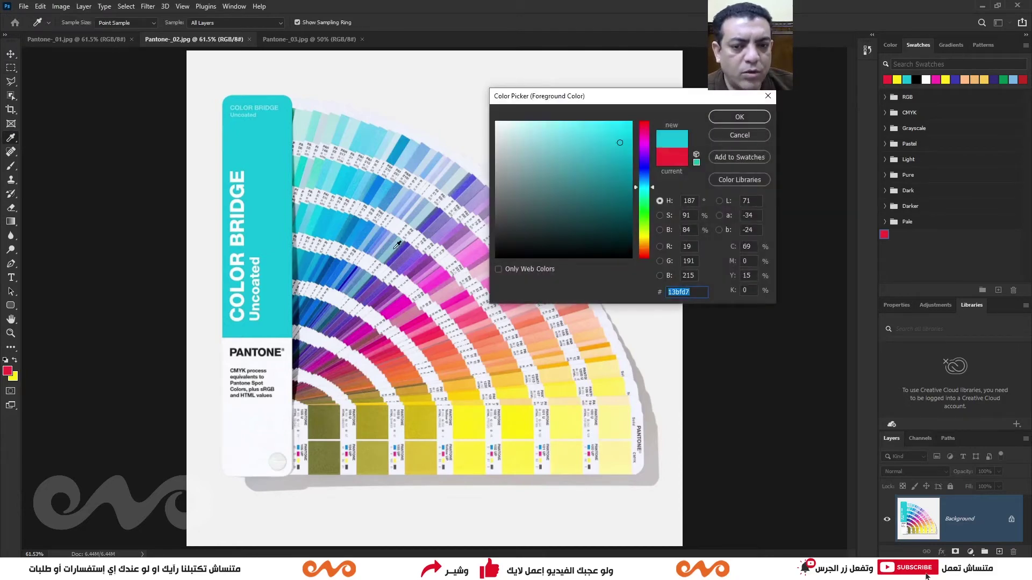
left_click_drag(380, 241, 430, 222)
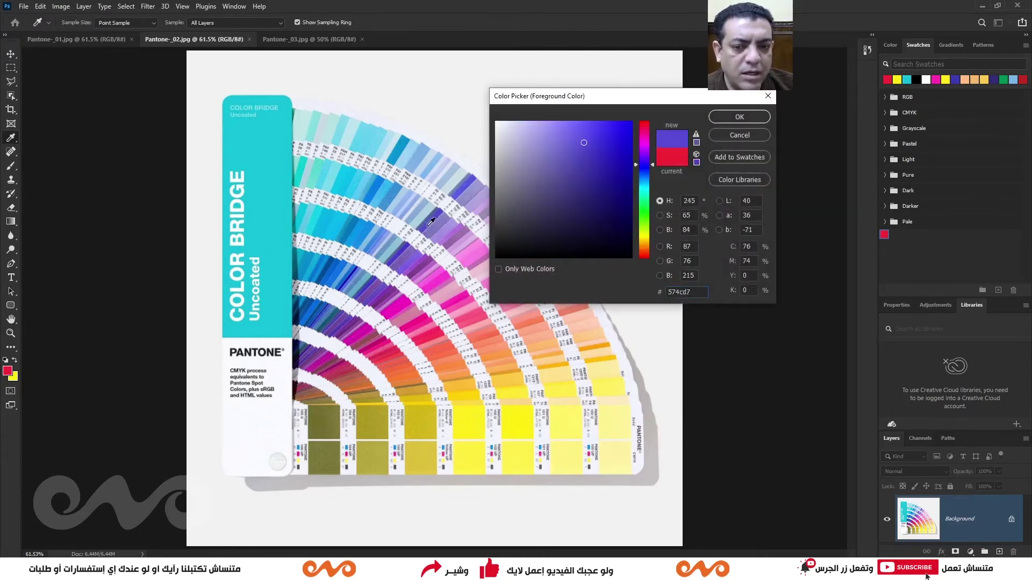
left_click(376, 188)
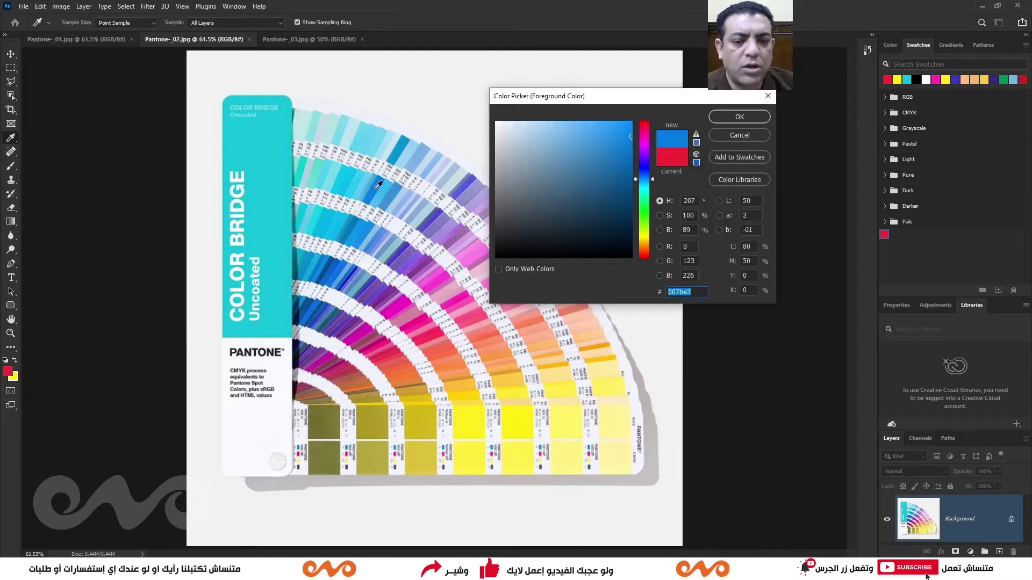
left_click(469, 418)
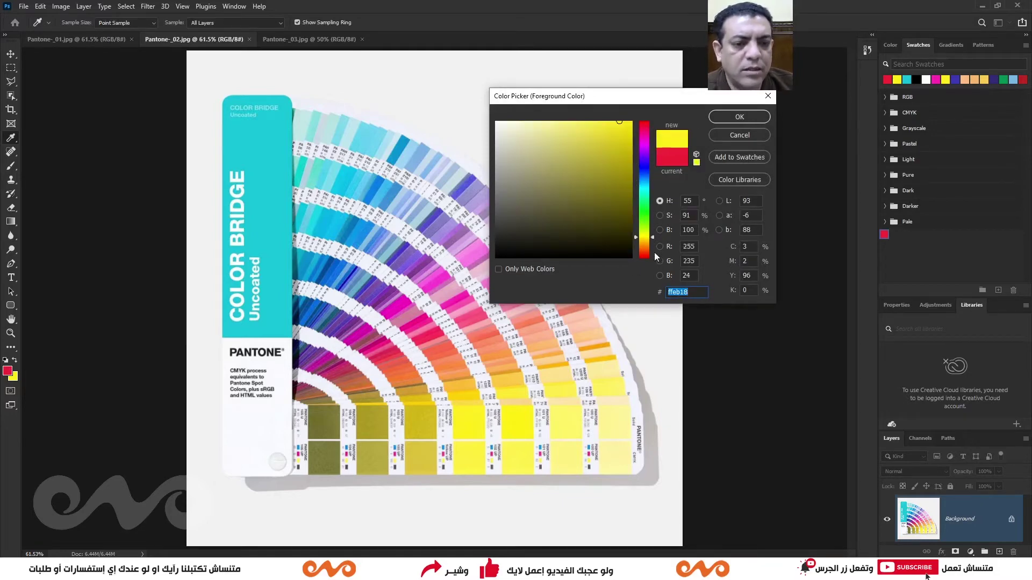
left_click(669, 159)
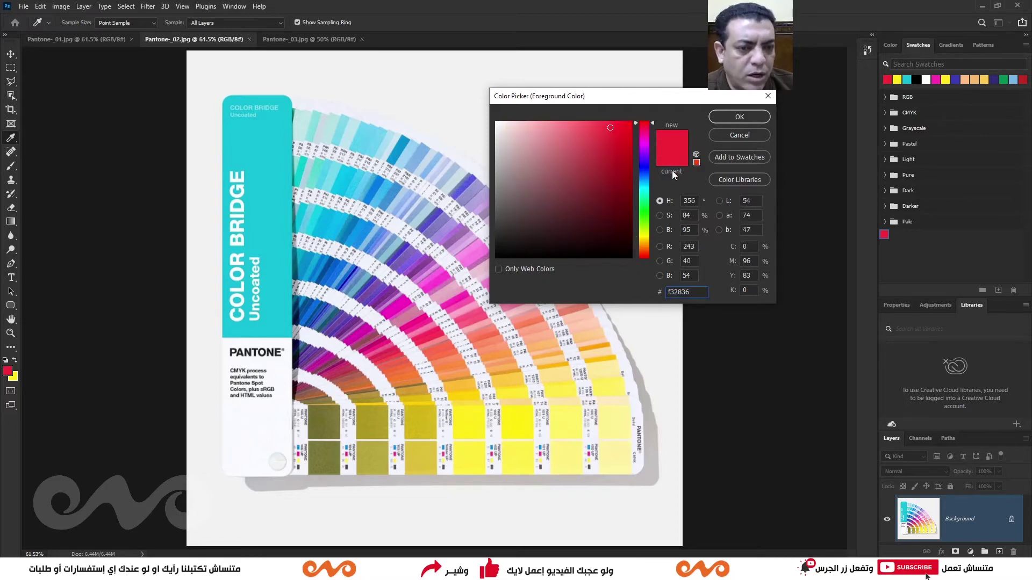
left_click(372, 187)
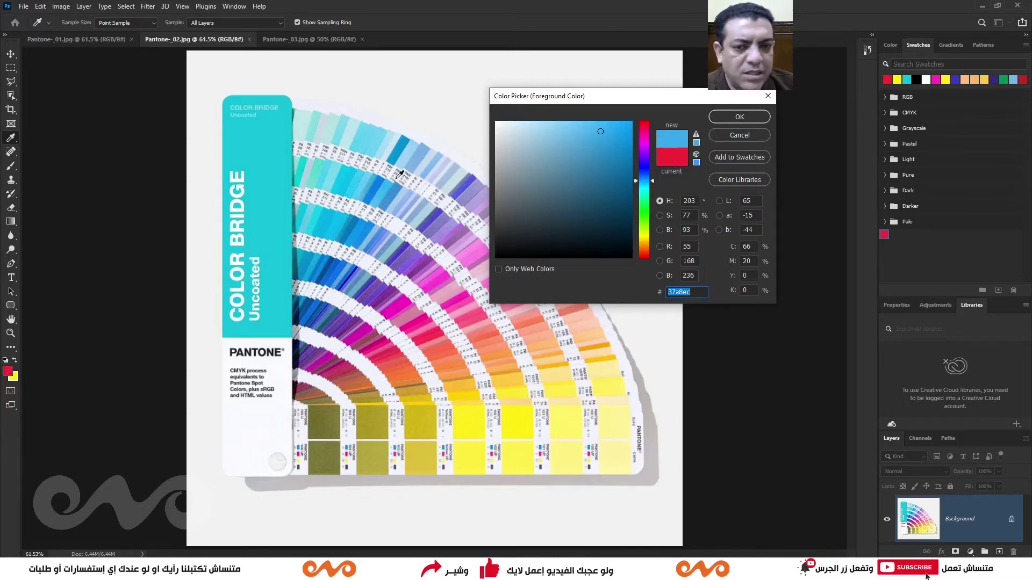
left_click_drag(473, 151, 510, 387)
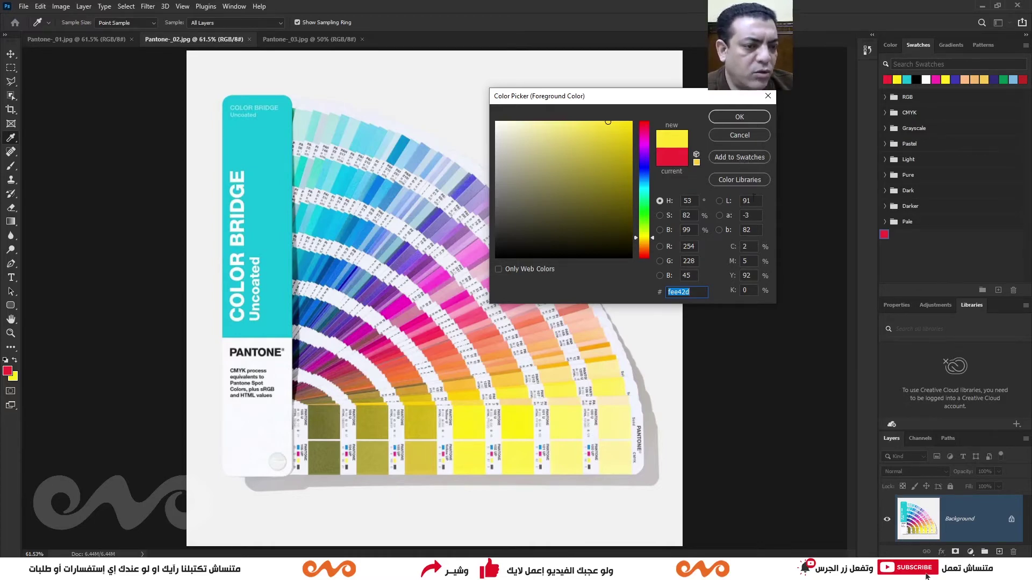
Save sampled yellow #fee42d as a swatch, keep red as foreground, and start a new layer
left_click(739, 156)
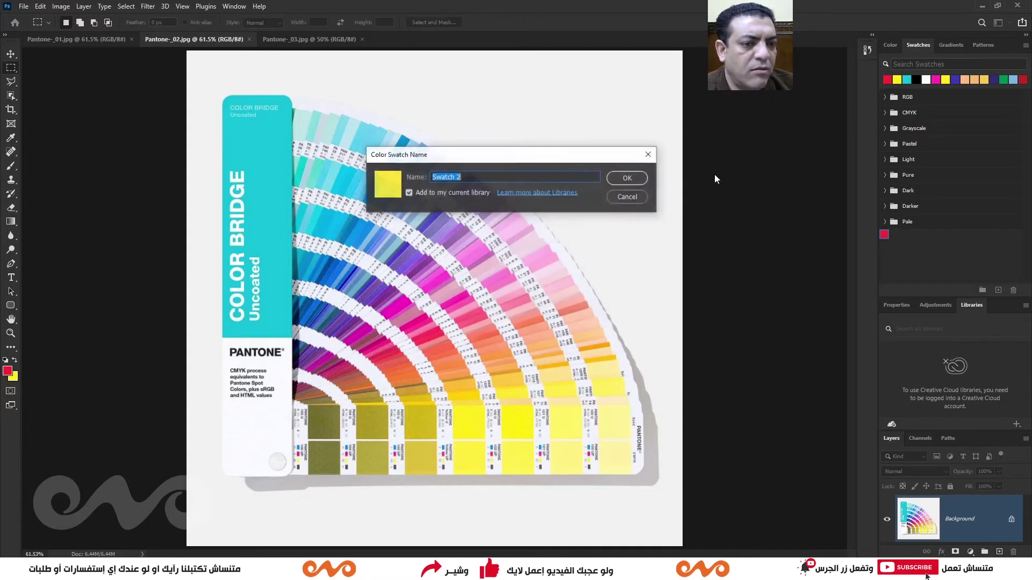
left_click(622, 179)
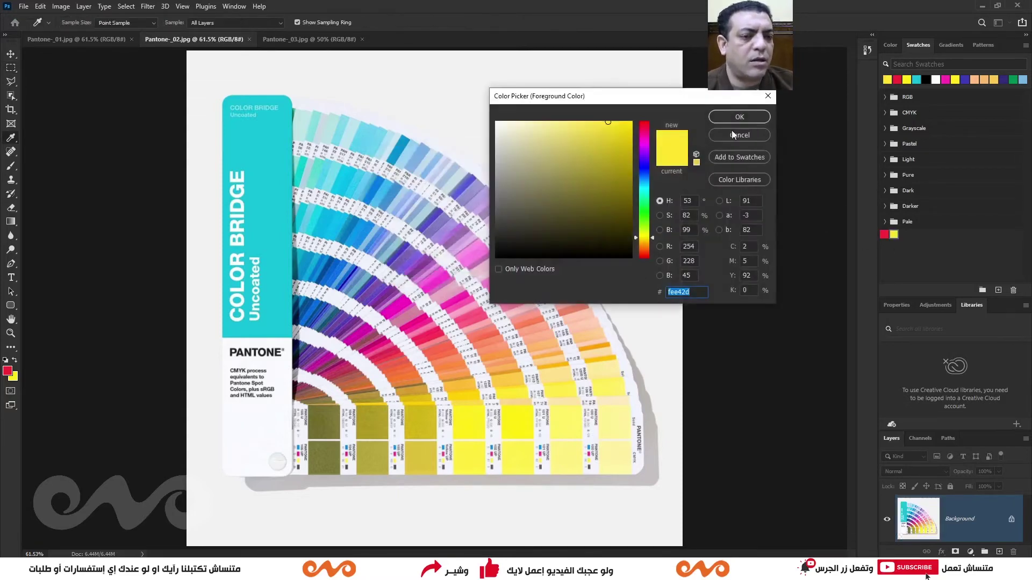
left_click(734, 134)
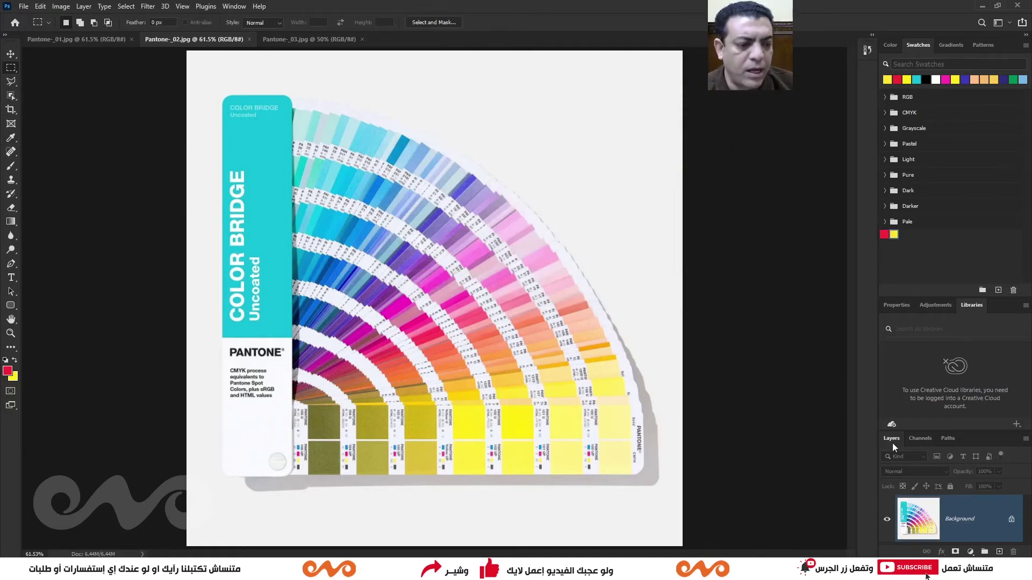
key("ctrl+shift+n")
Confirm Layer 1, close the Properties/Libraries panel group, and enlarge the Layers list
key("Return")
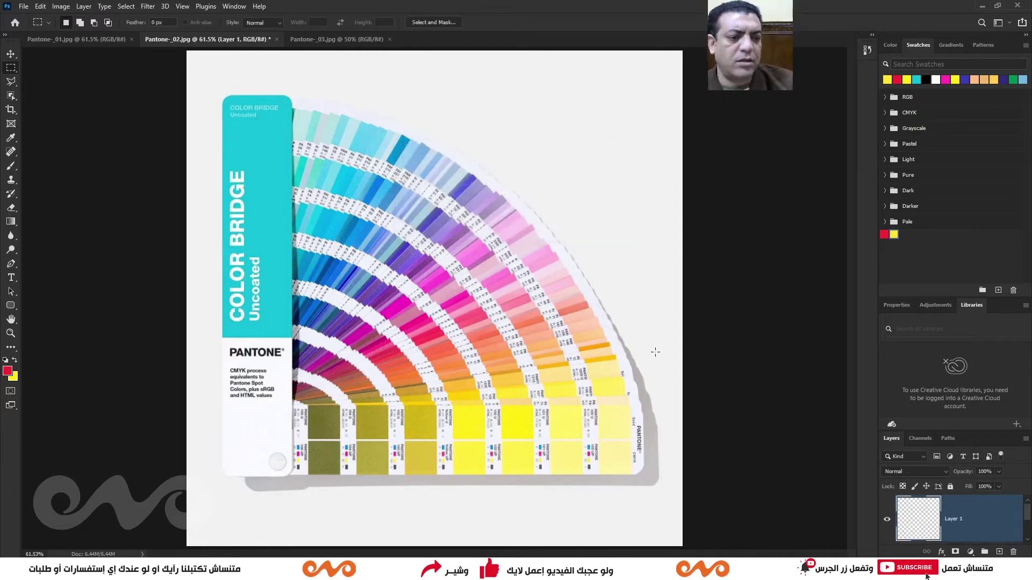
mouse_move(1001, 307)
left_mouse_down()
mouse_move(808, 304)
mouse_move(787, 264)
left_mouse_up()
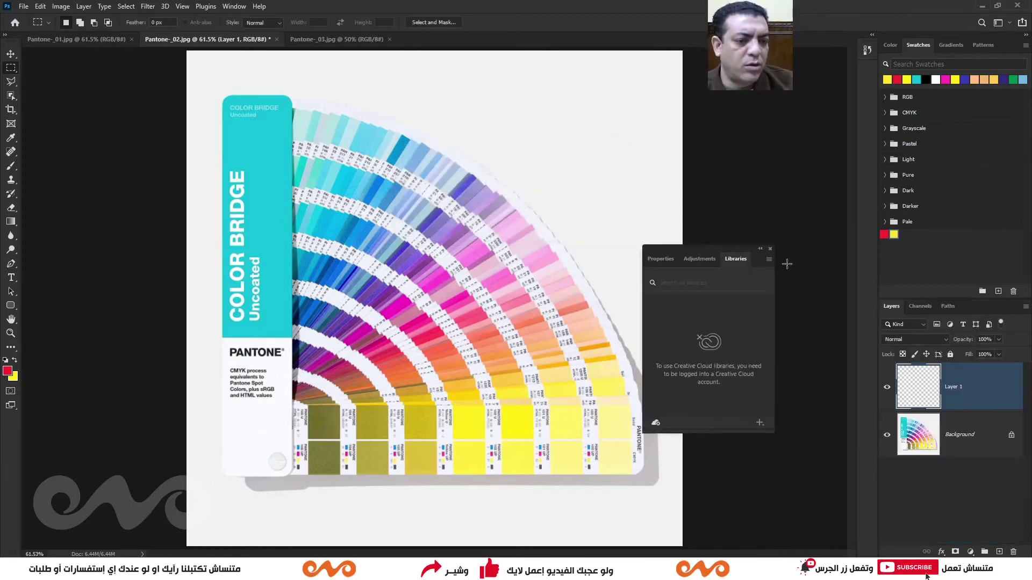
left_click(770, 248)
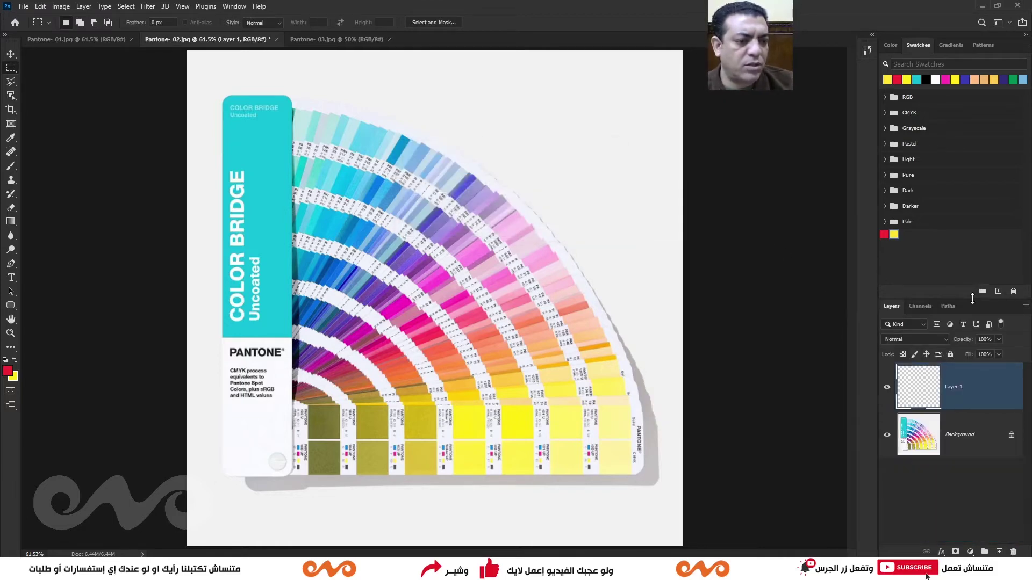
left_click_drag(972, 299, 972, 287)
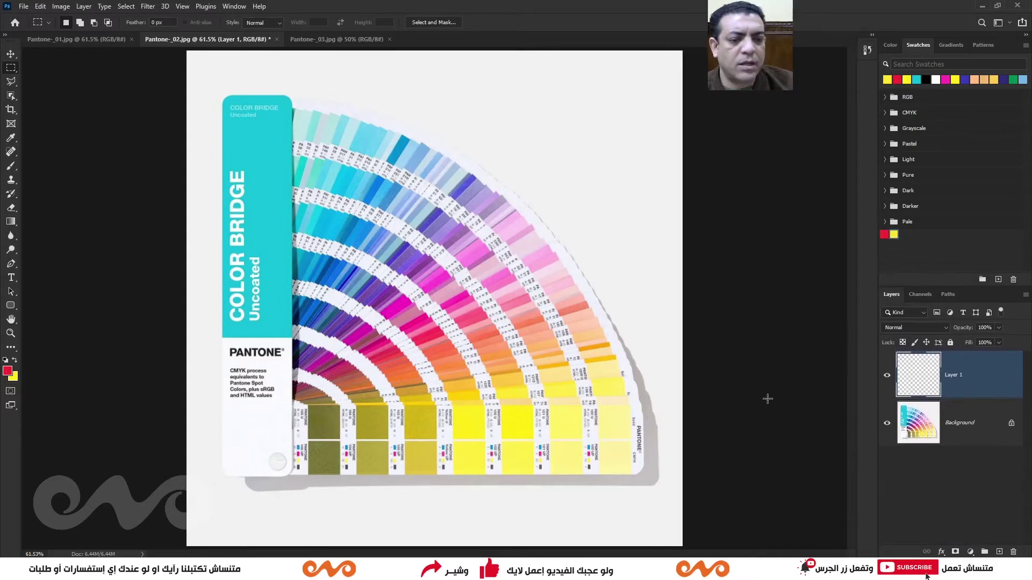
Draw a square selection near the top-right corner, test a red fill, undo it, and redraw
left_click_drag(653, 70, 609, 113)
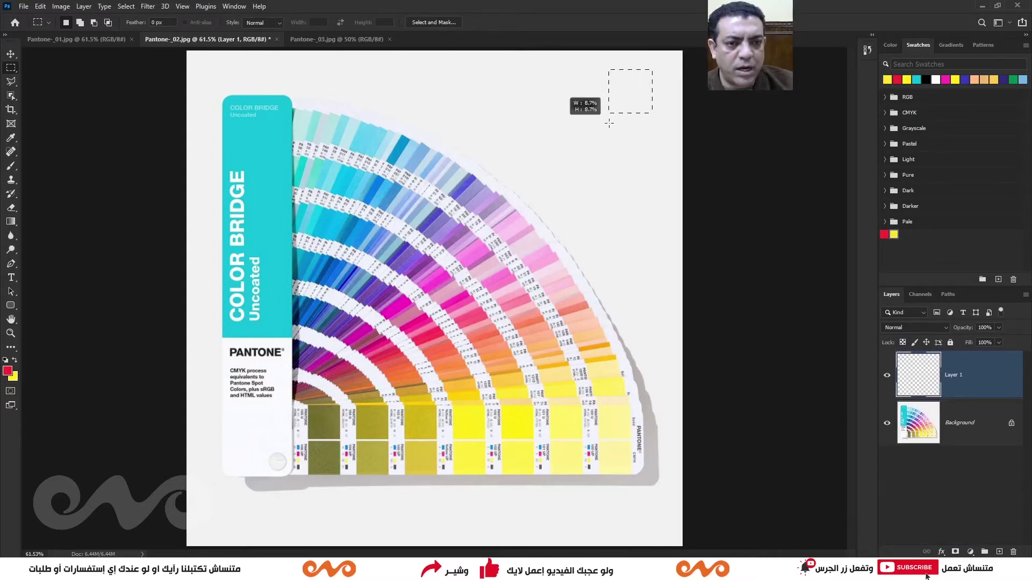
key("alt+BackSpace")
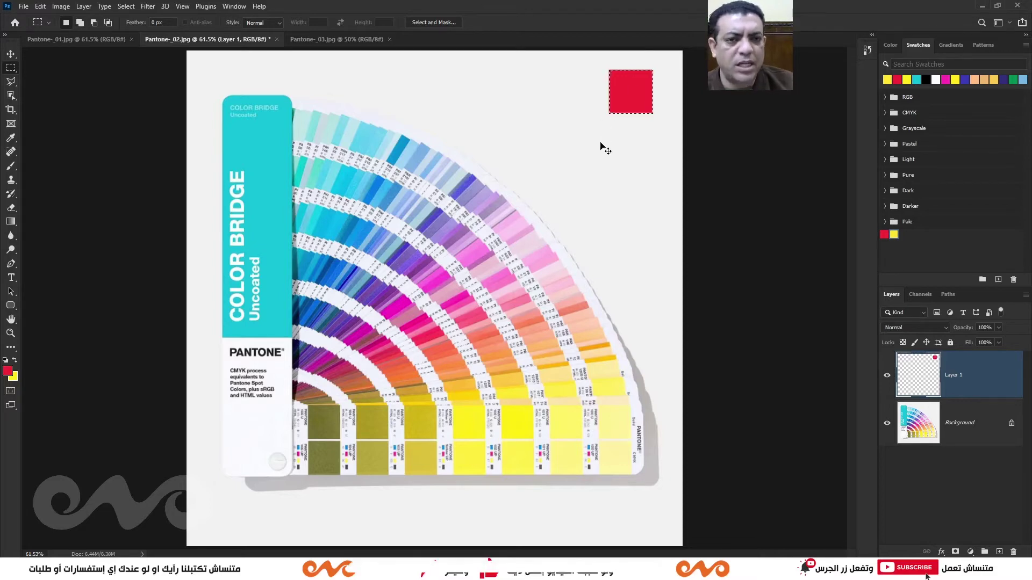
key("ctrl+z")
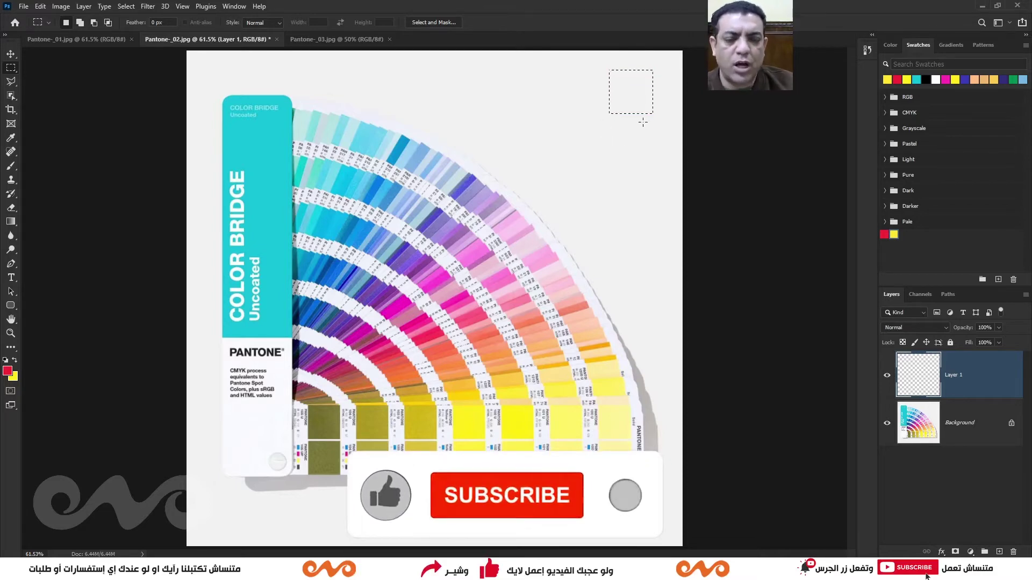
left_click_drag(656, 66, 605, 117)
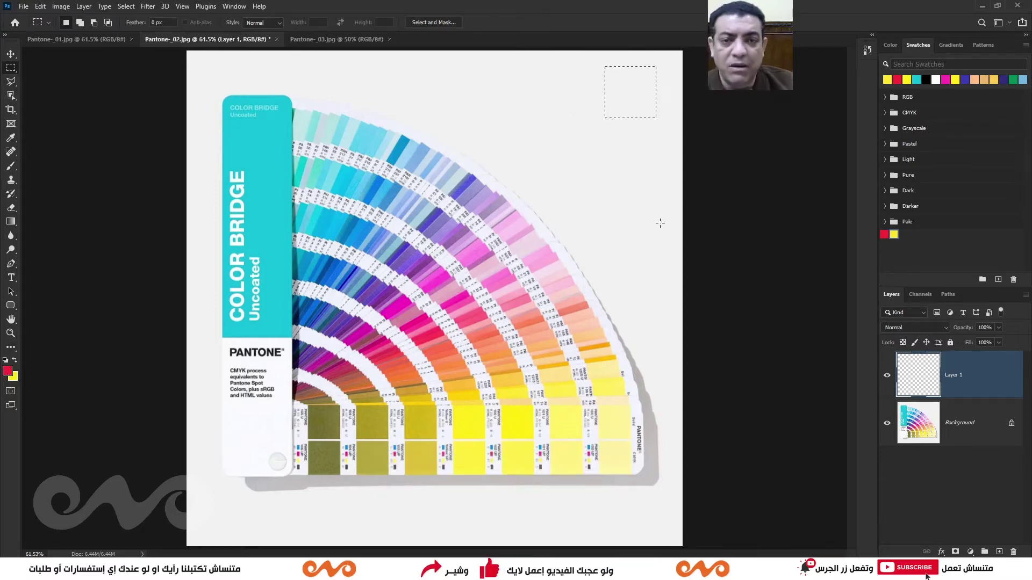
Fill the square selection on Layer 1 with the red foreground colour at 100% opacity
left_click(42, 7)
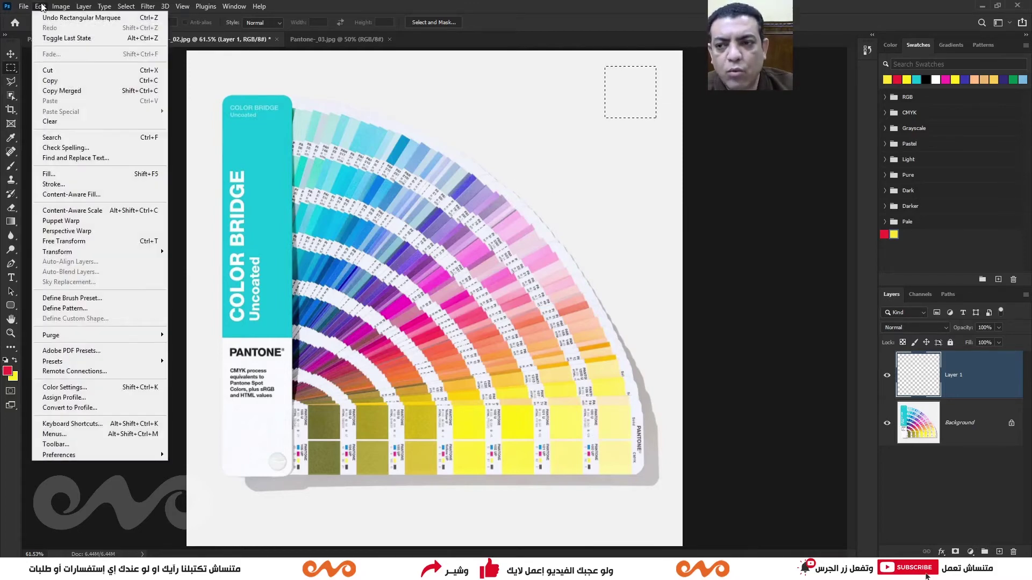
left_click(94, 174)
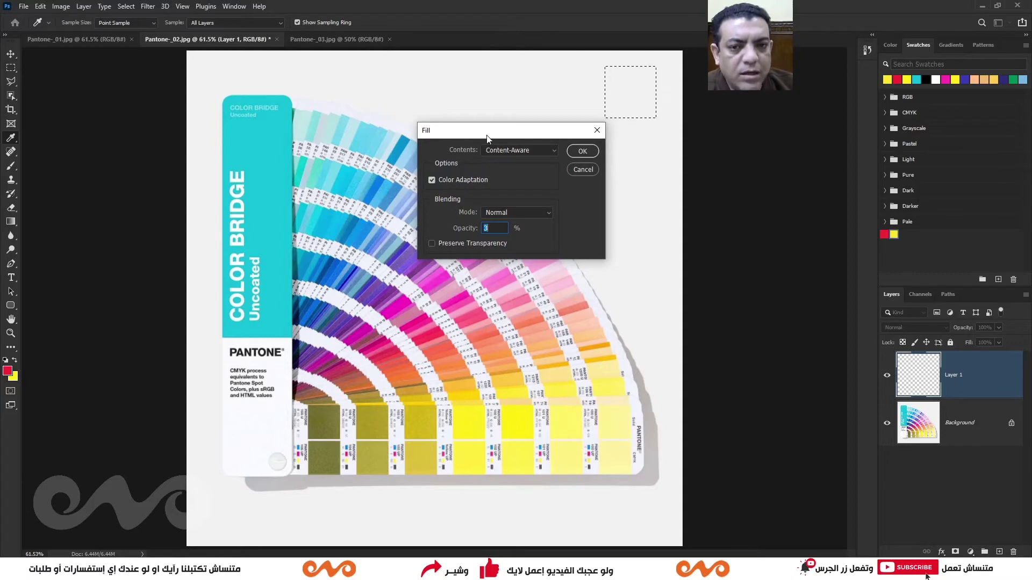
left_click_drag(486, 137, 455, 103)
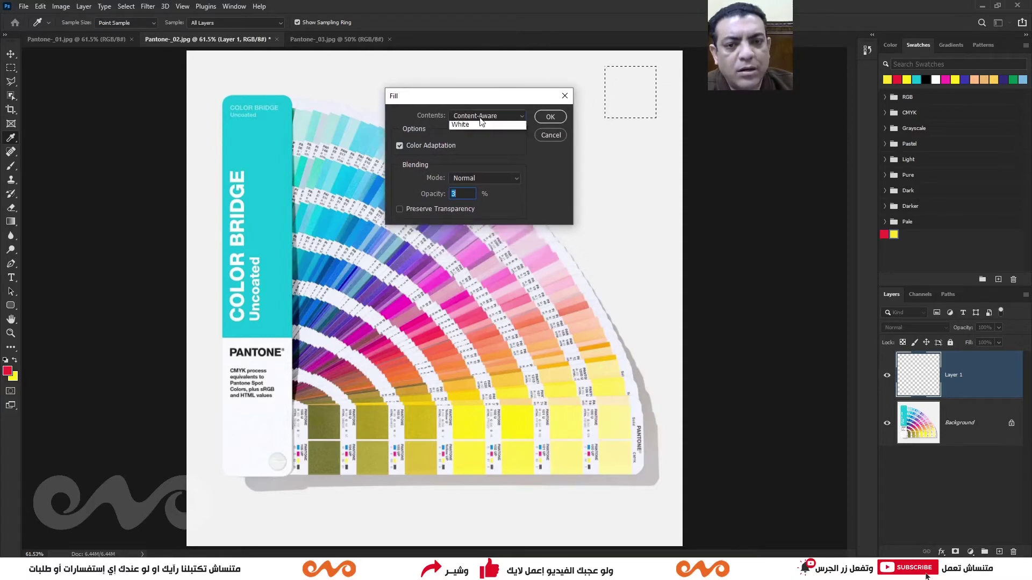
left_click(479, 117)
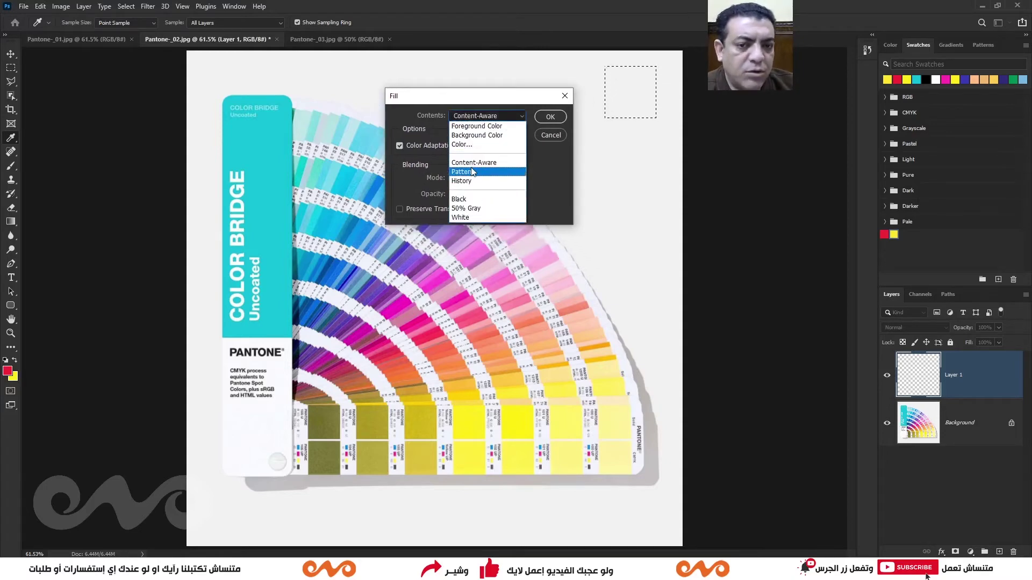
left_click(434, 143)
left_click(472, 115)
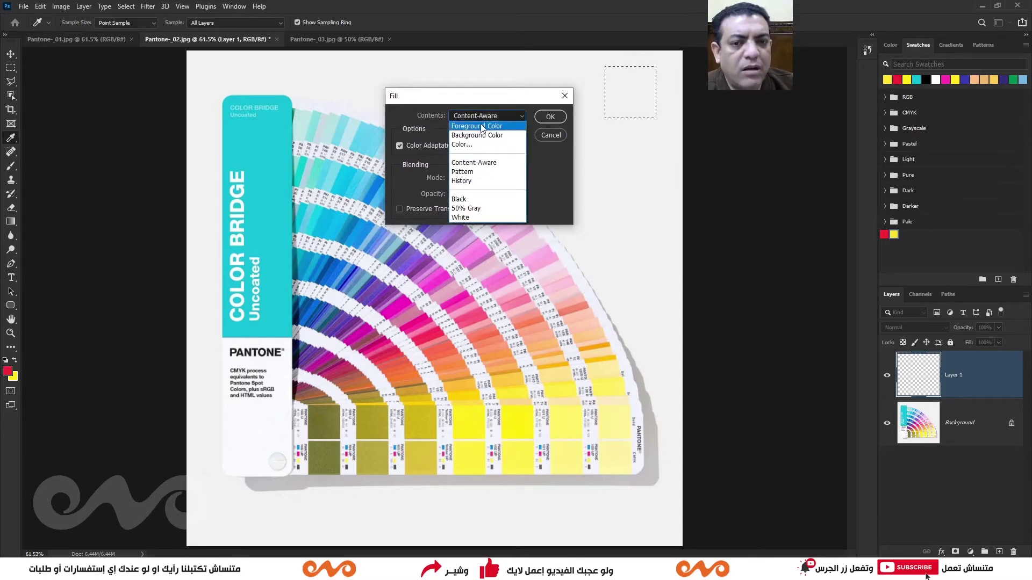
left_click(482, 126)
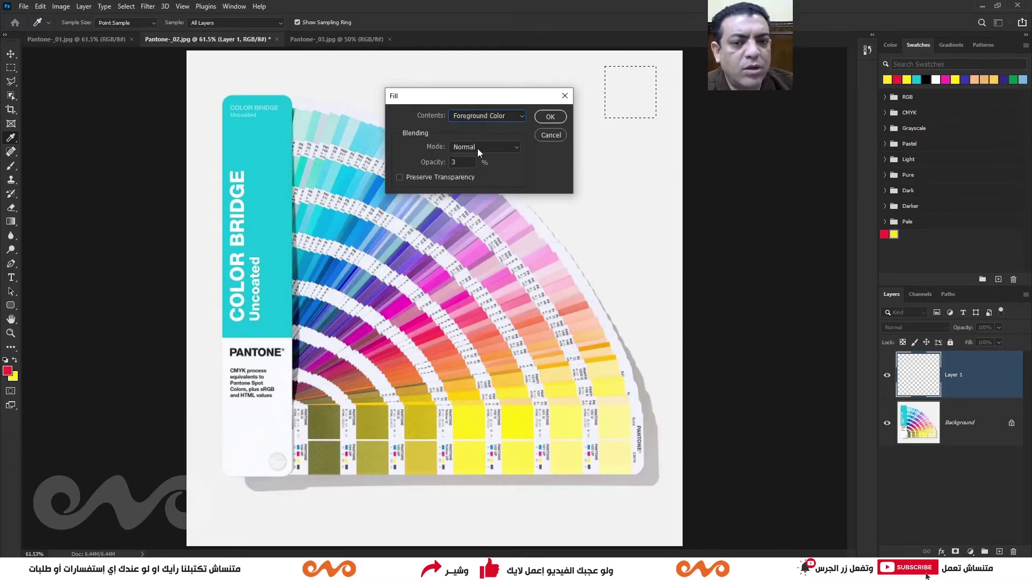
type("3")
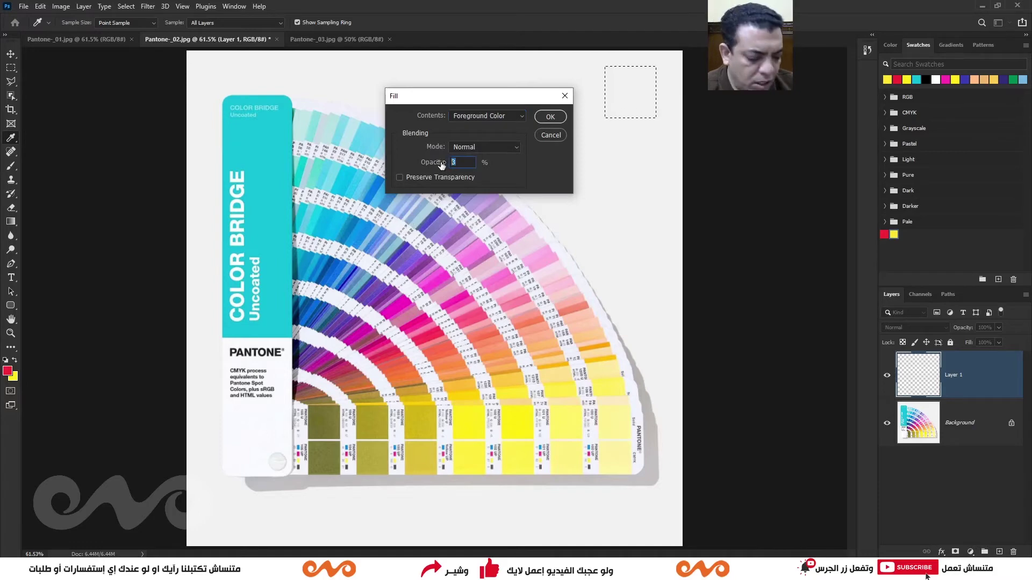
type("100")
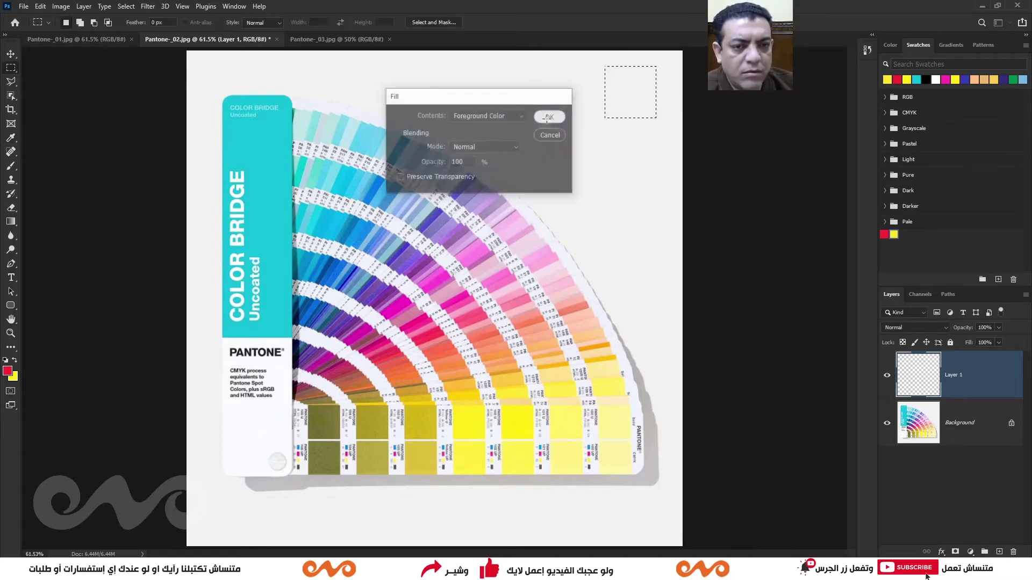
left_click(551, 117)
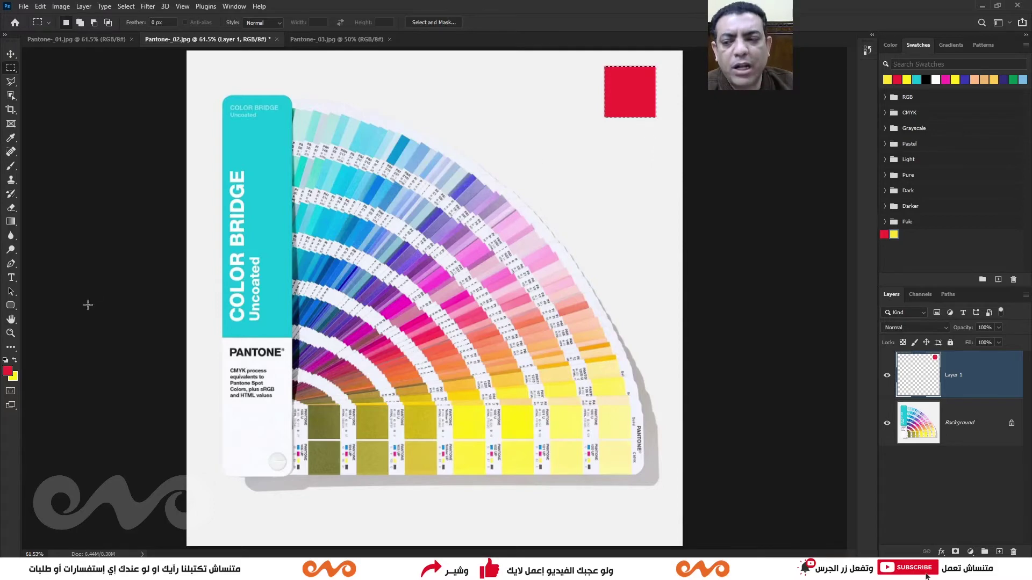
Deselect and Alt-drag a copy of the red square directly below the original
key("ctrl+d")
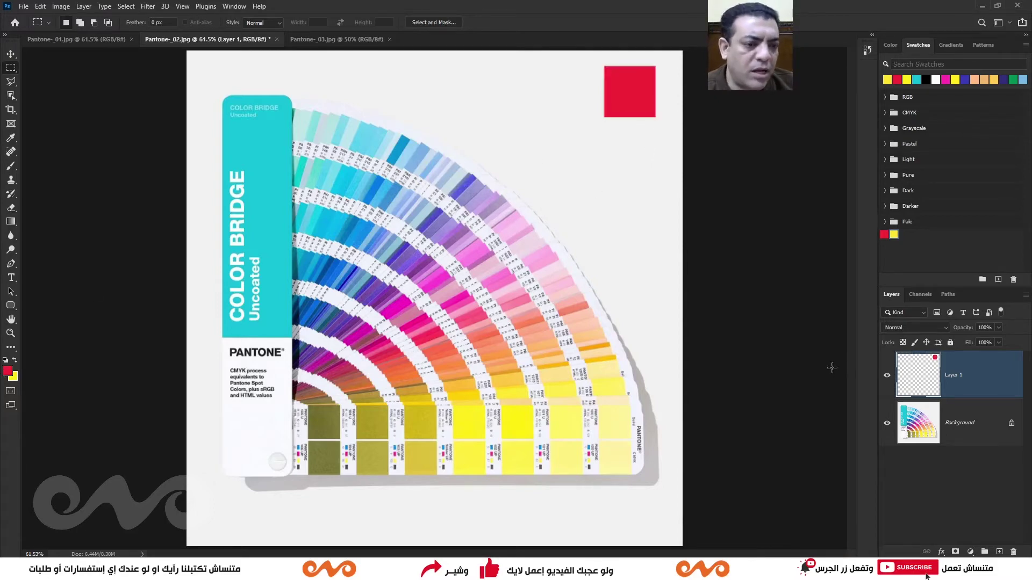
key("ctrl+shift+n")
key("Return")
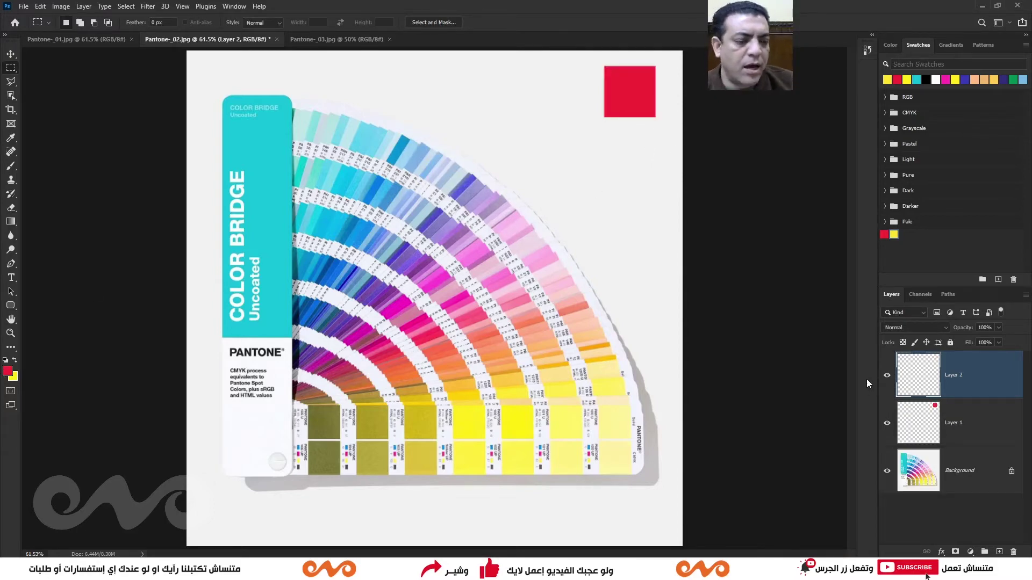
key("Delete")
key("v")
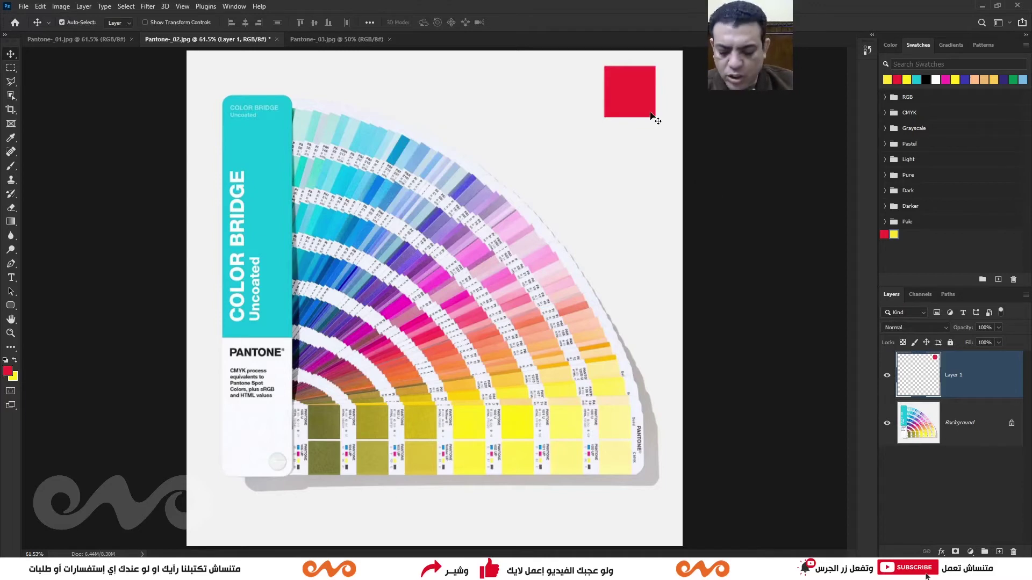
left_click_drag(652, 115, 640, 162)
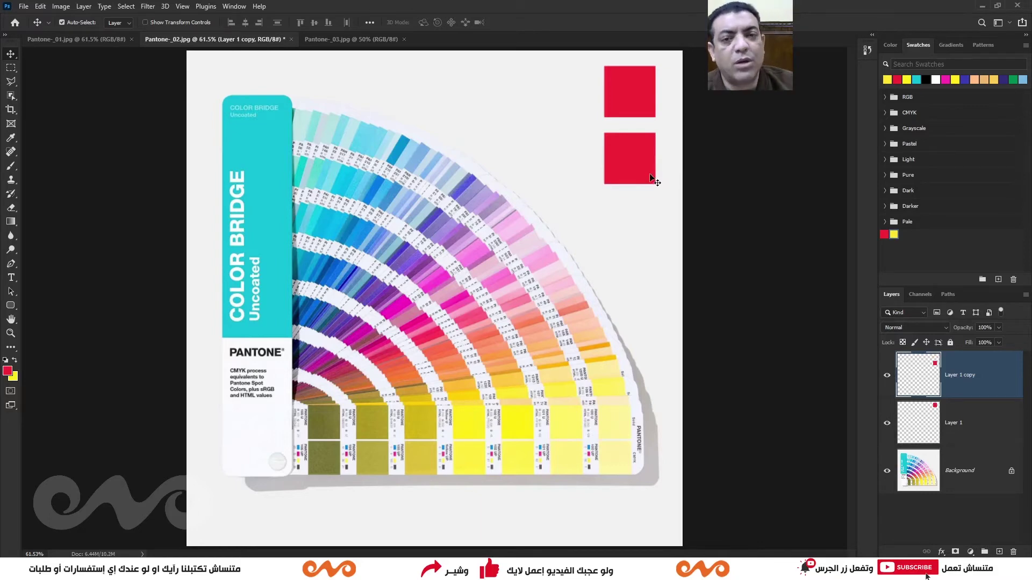
Sample blue from the colour fan and fill the lower square's pixels with it
key("i")
left_click(360, 230)
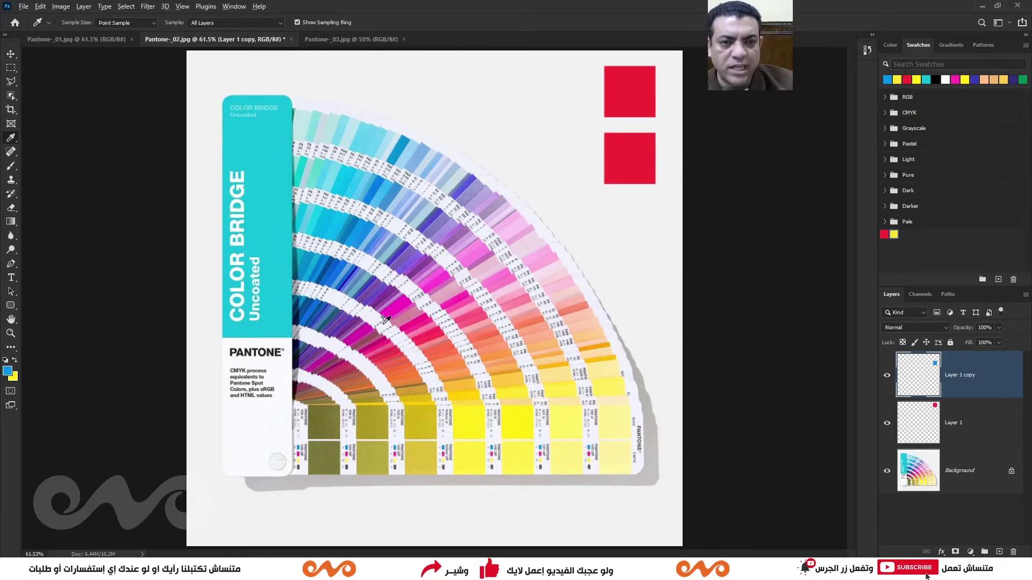
key("shift+alt+BackSpace")
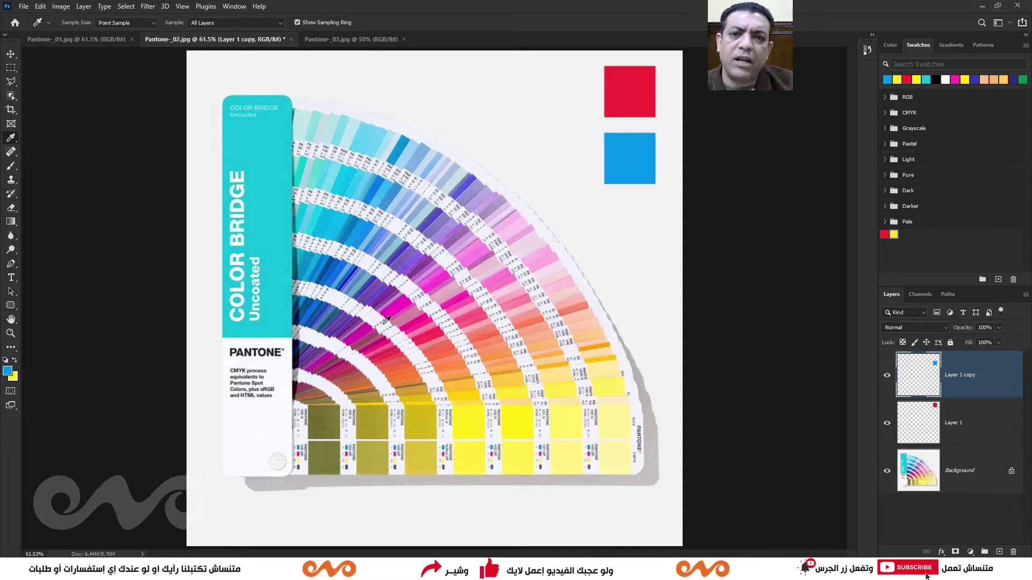
key("v")
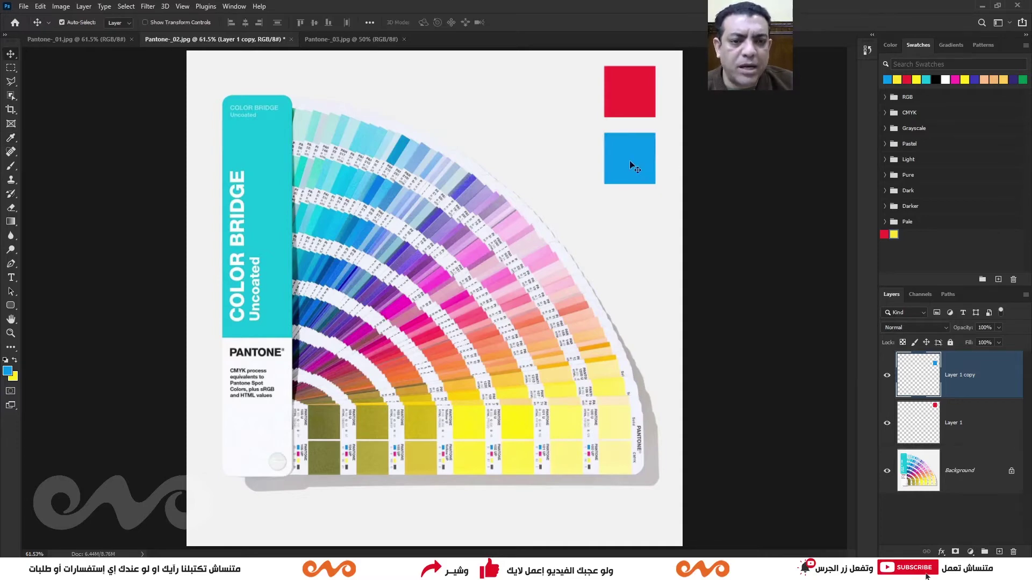
left_click_drag(630, 160, 388, 167)
key("ctrl+z")
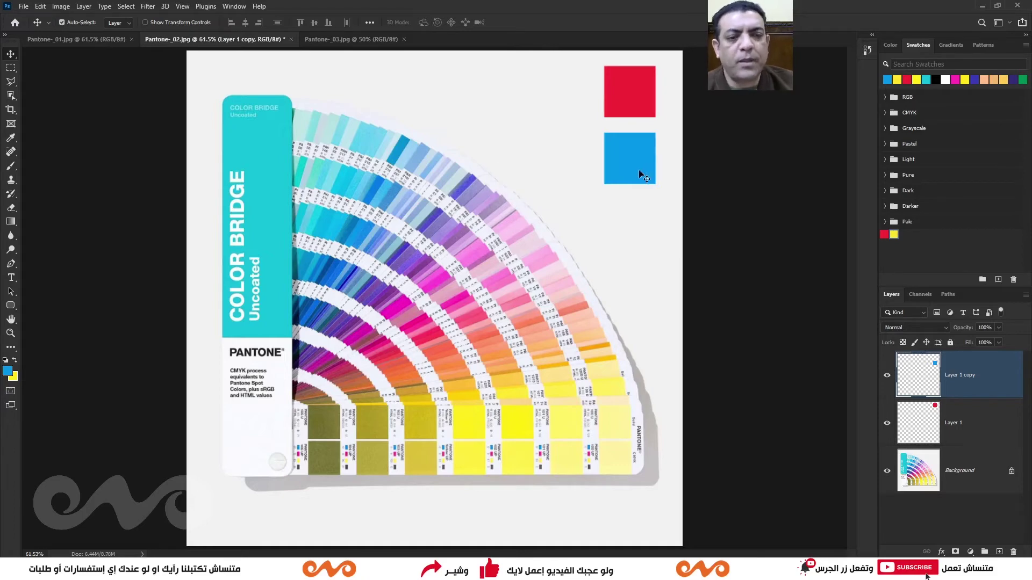
key("ctrl+z")
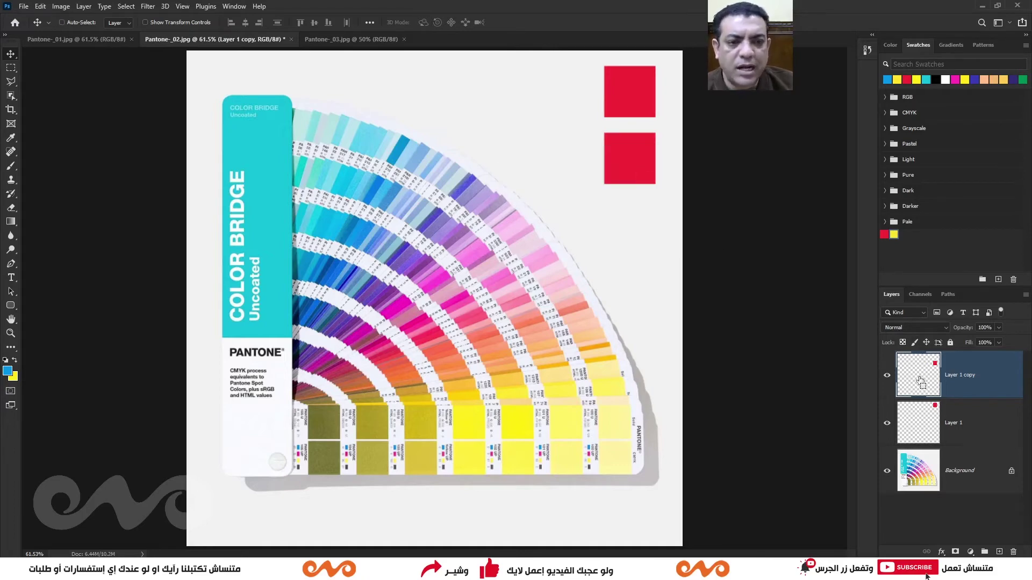
left_click(920, 380, "ctrl")
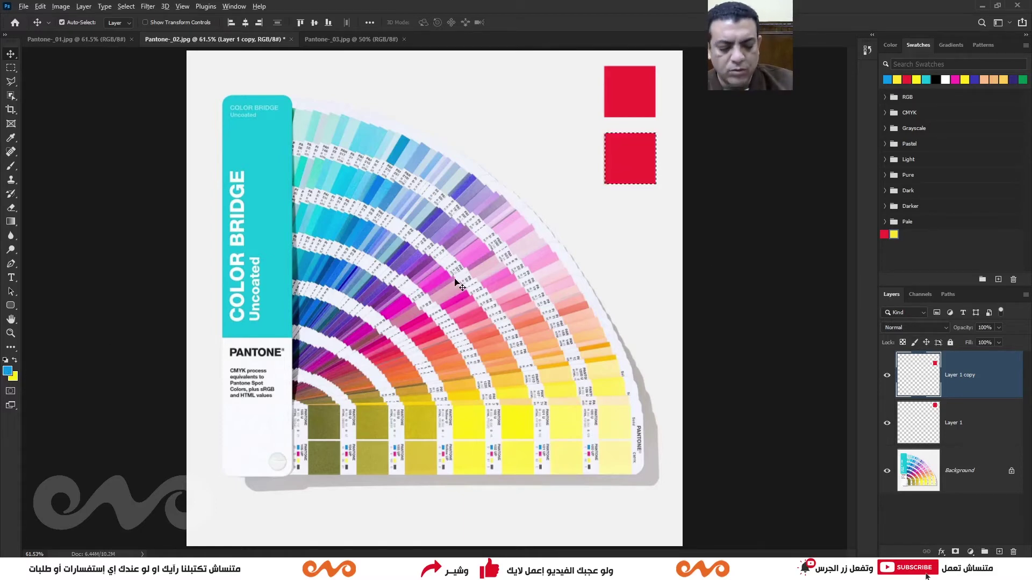
key("alt+BackSpace")
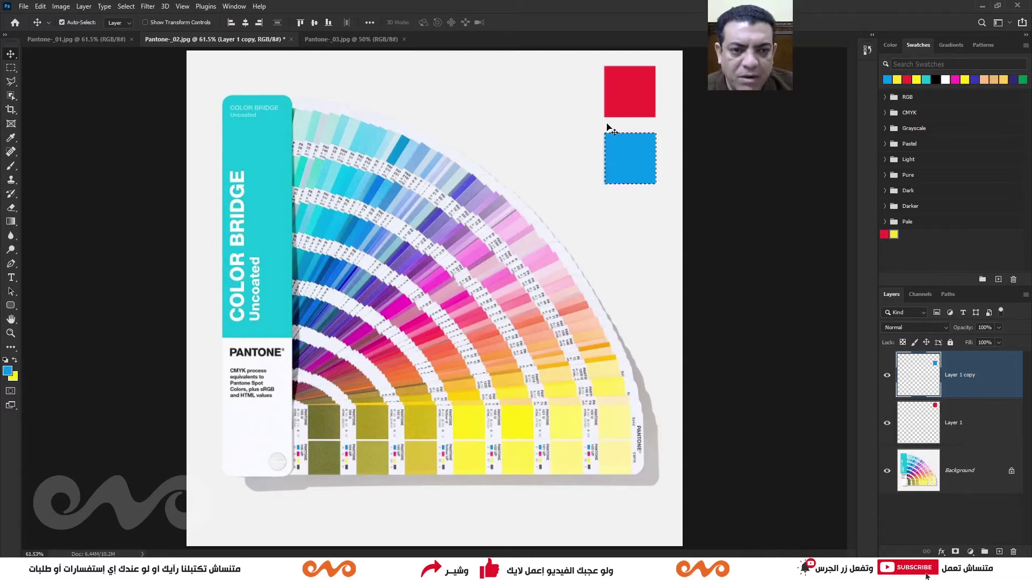
Try a blue-filled selection and moving the square, restoring it below the red one
key("m")
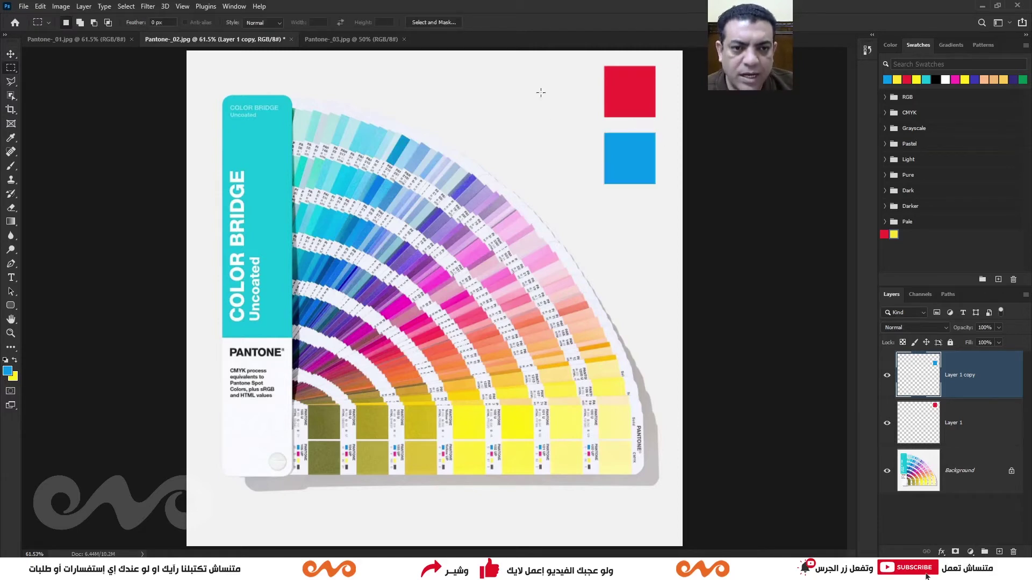
left_click_drag(561, 87, 520, 130)
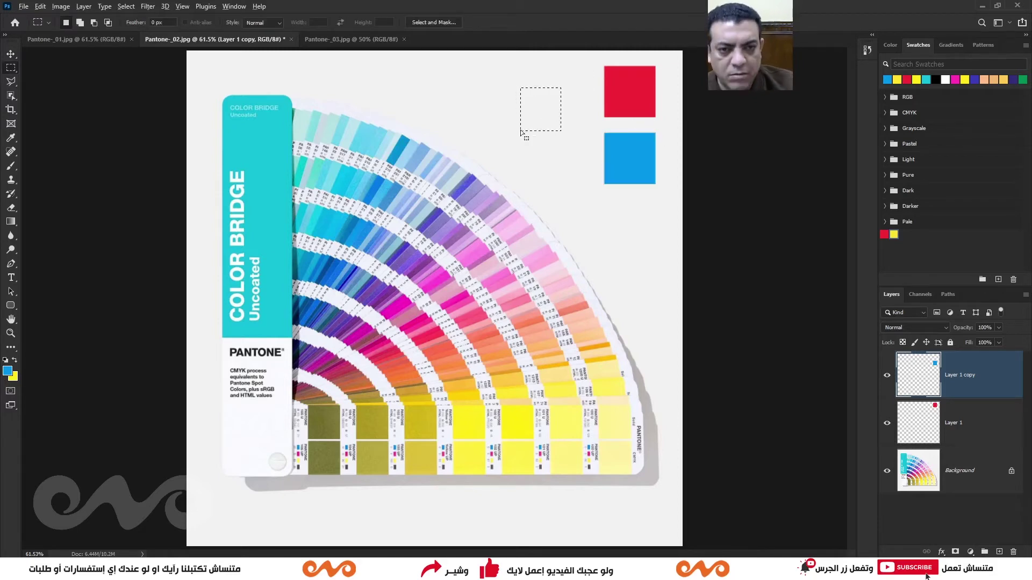
key("alt+BackSpace")
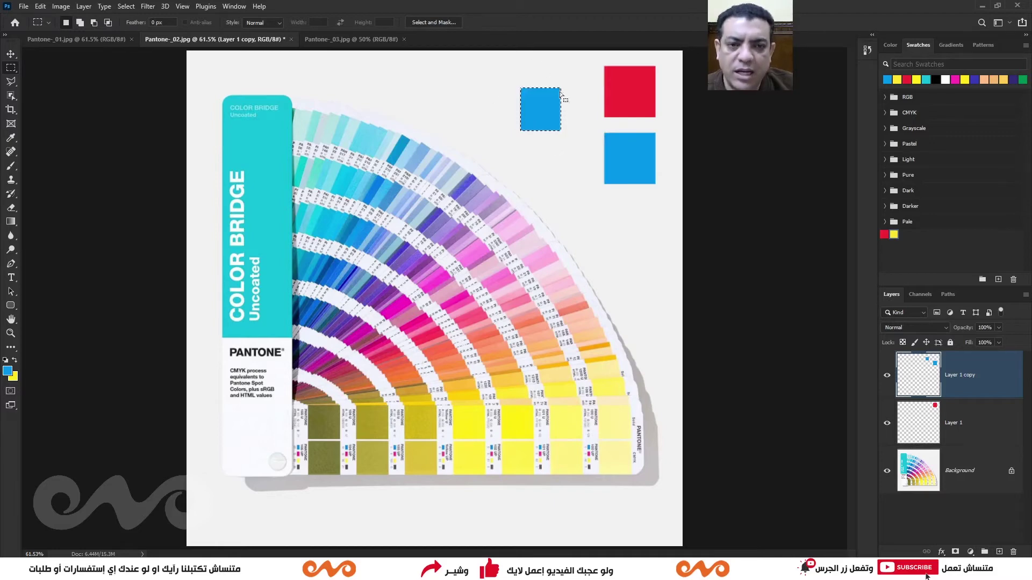
key("Delete")
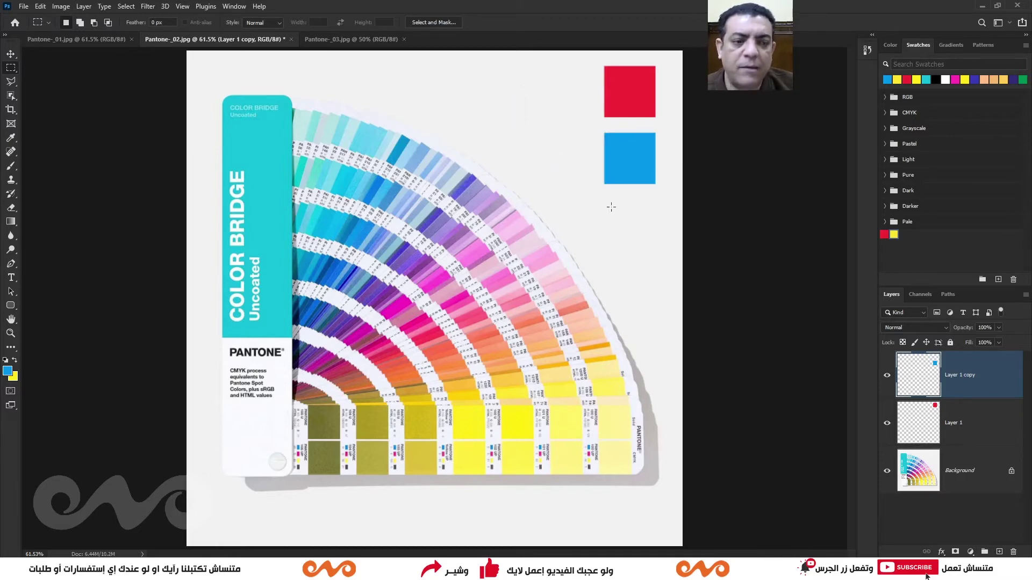
key("v")
left_click_drag(631, 163, 598, 160)
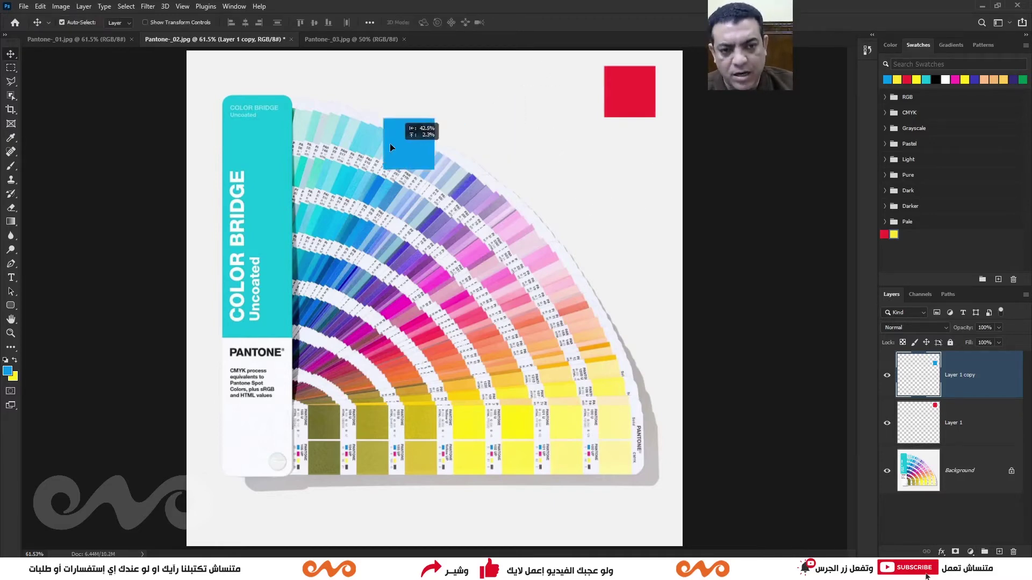
key("ctrl+z")
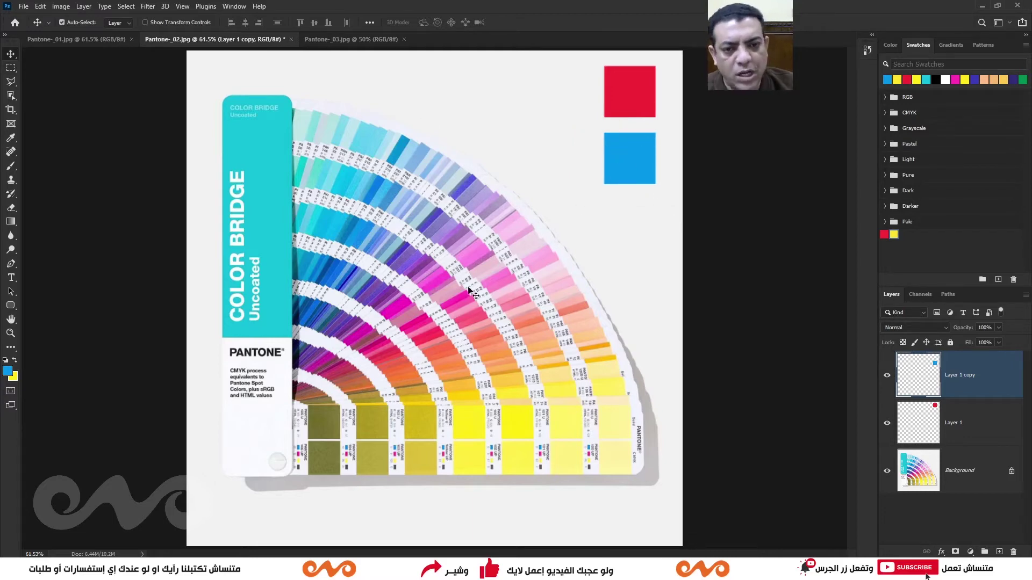
Hide the background and red layers, and move the blue square near the canvas centre
left_click(887, 470)
left_click(887, 423)
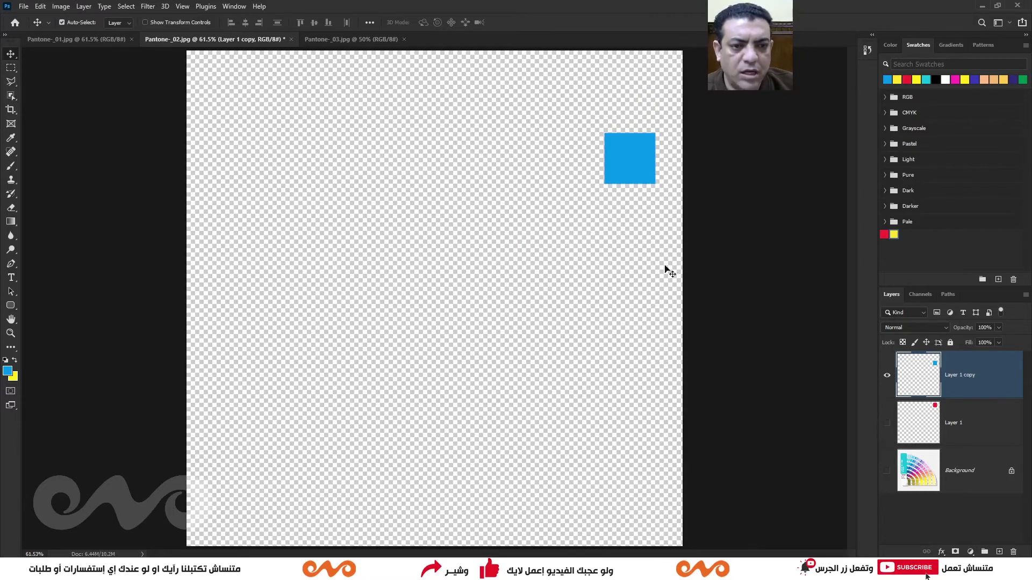
left_click_drag(623, 160, 521, 224)
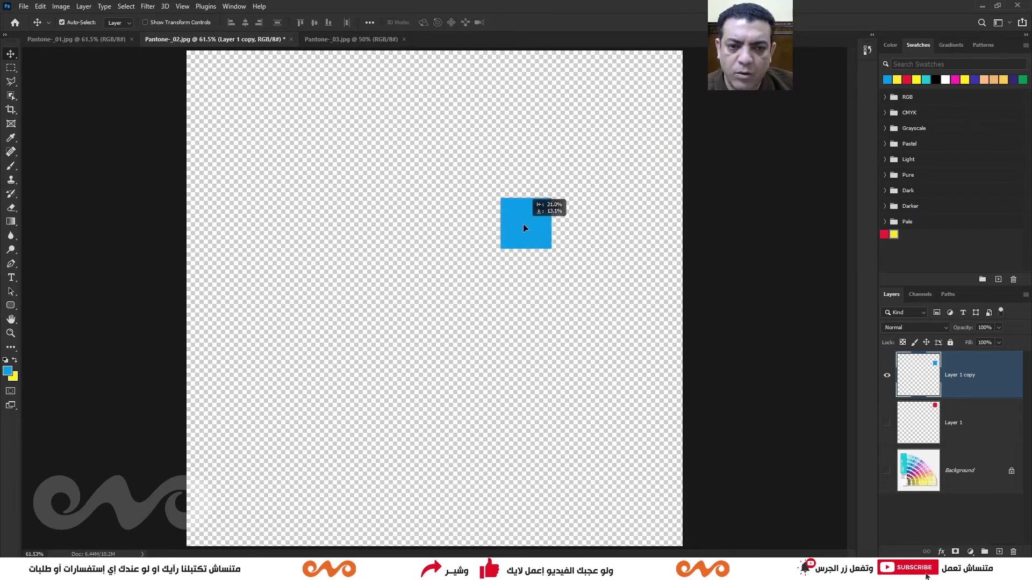
key("z")
left_click(535, 266)
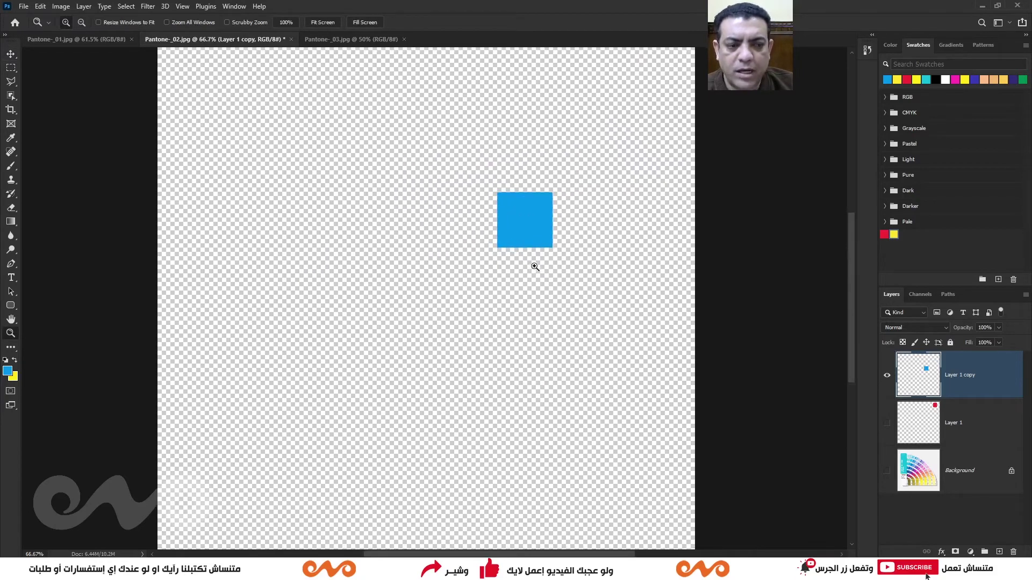
Show the red layer again and move the blue square to the left-middle of the canvas
left_click(932, 430)
left_click(887, 423)
key("v")
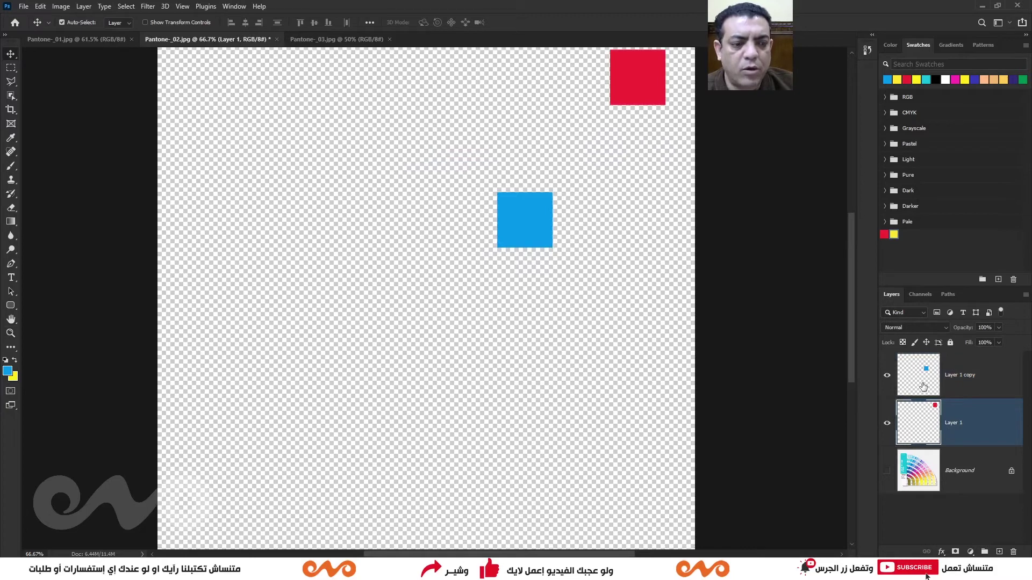
left_click(923, 387)
left_click_drag(524, 220, 363, 273)
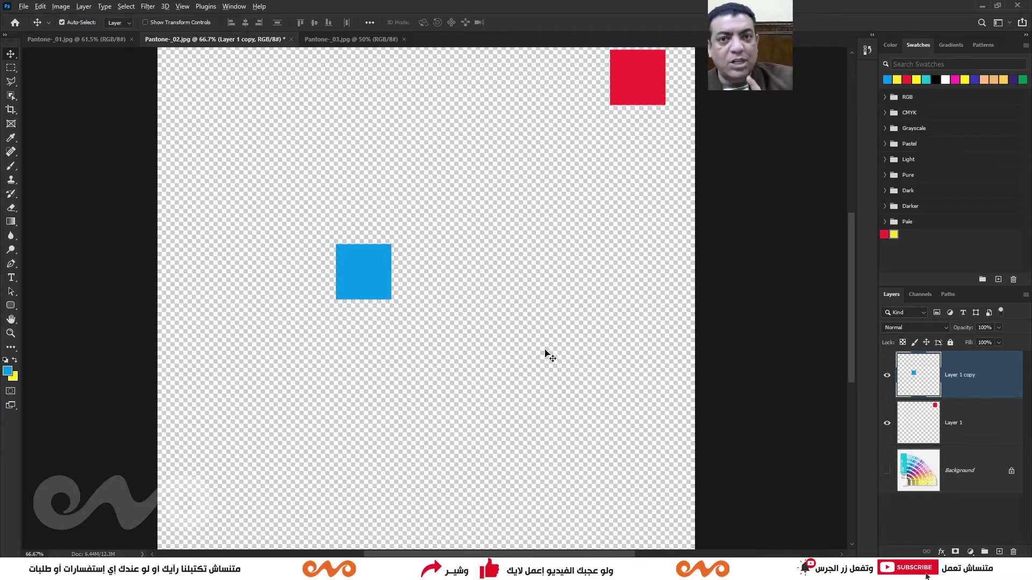
key("alt+BackSpace")
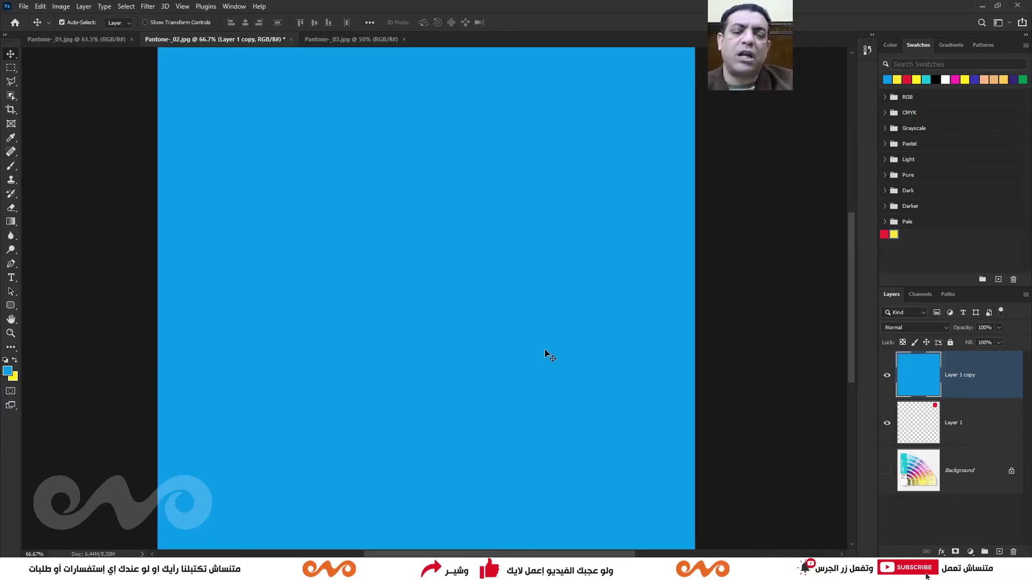
key("ctrl+z")
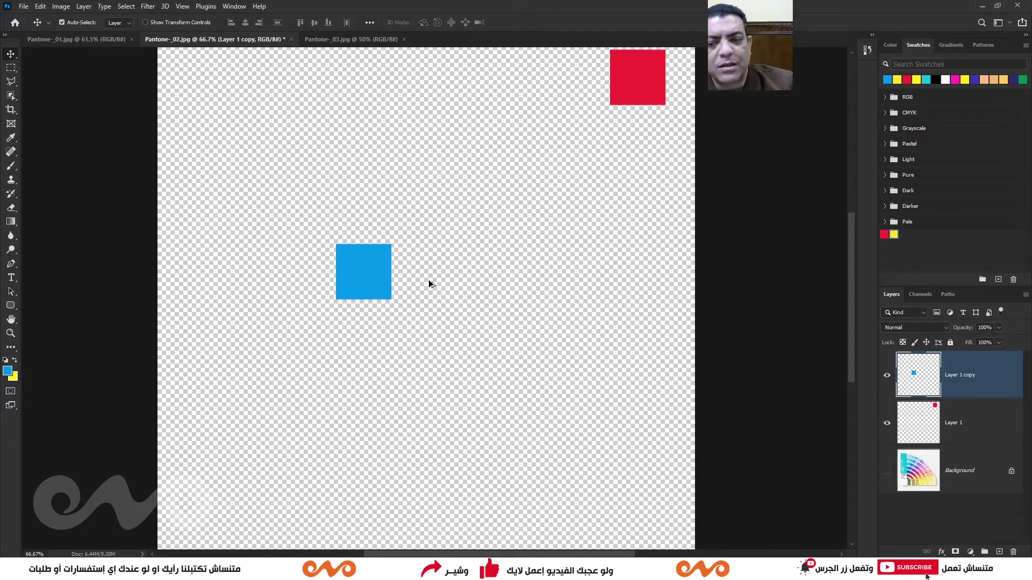
Set the foreground colour to magenta and fill the square with it
left_click(7, 371)
left_click_drag(637, 155, 642, 141)
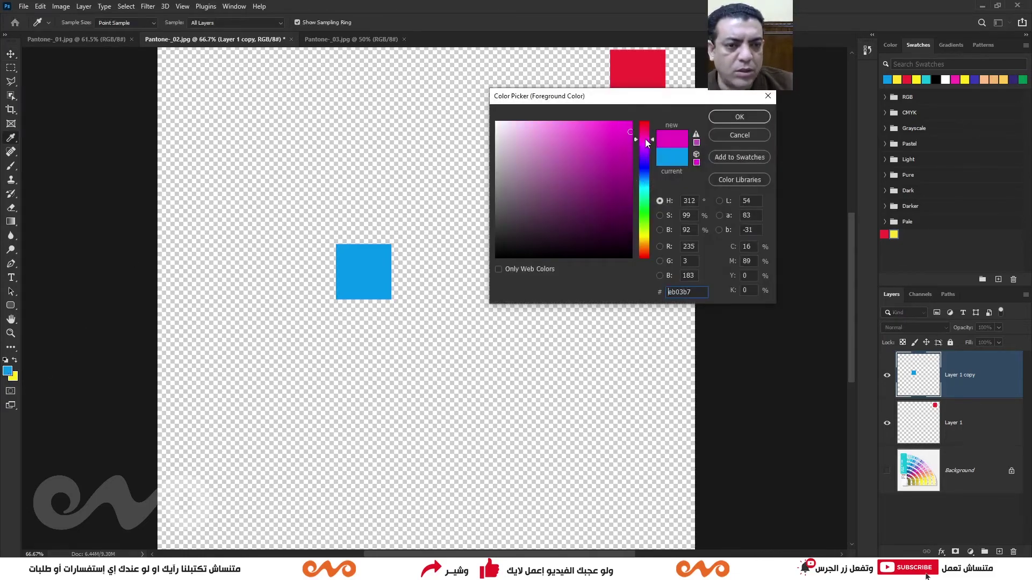
left_click(739, 120)
key("alt+shift+BackSpace")
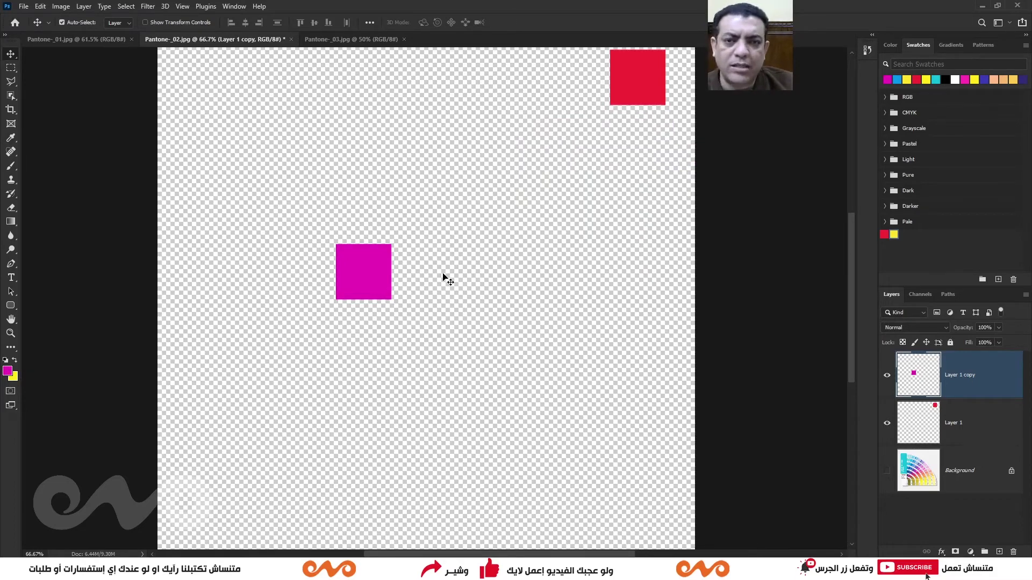
Lock Layer 1 copy's transparent pixels, move the square toward centre, and fill it green
left_click(903, 343)
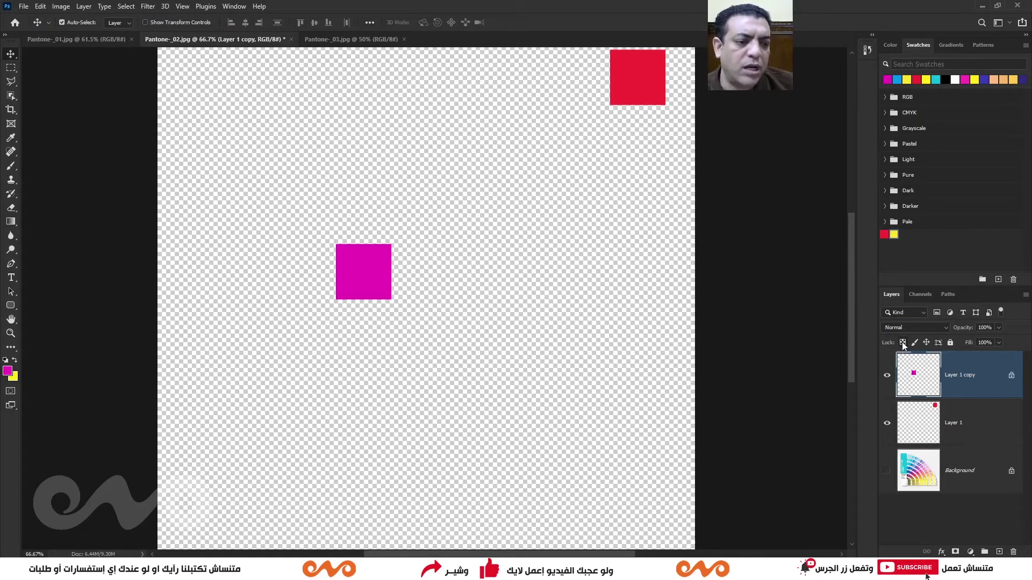
left_click_drag(369, 280, 452, 268)
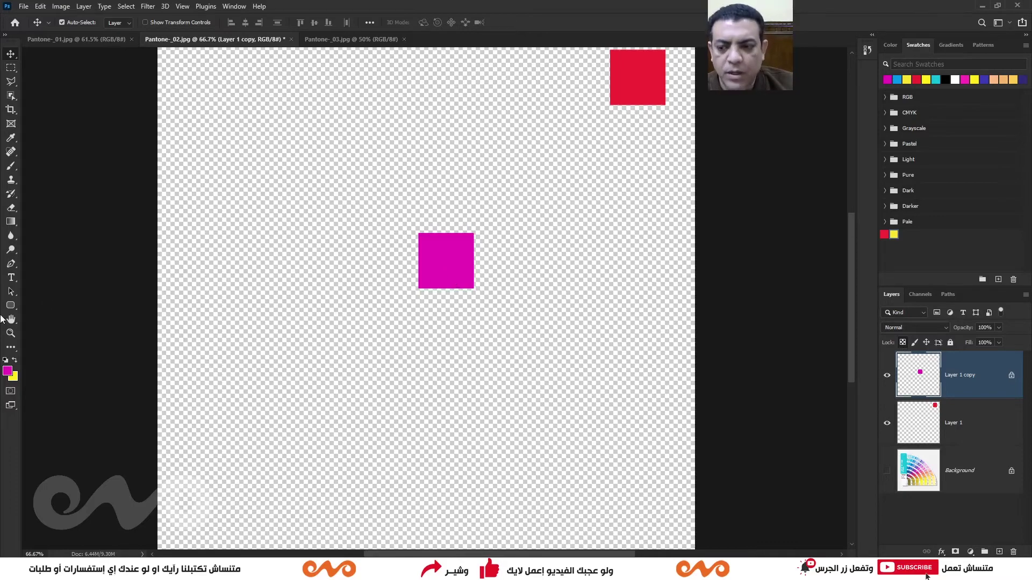
left_click(8, 371)
left_click(644, 213)
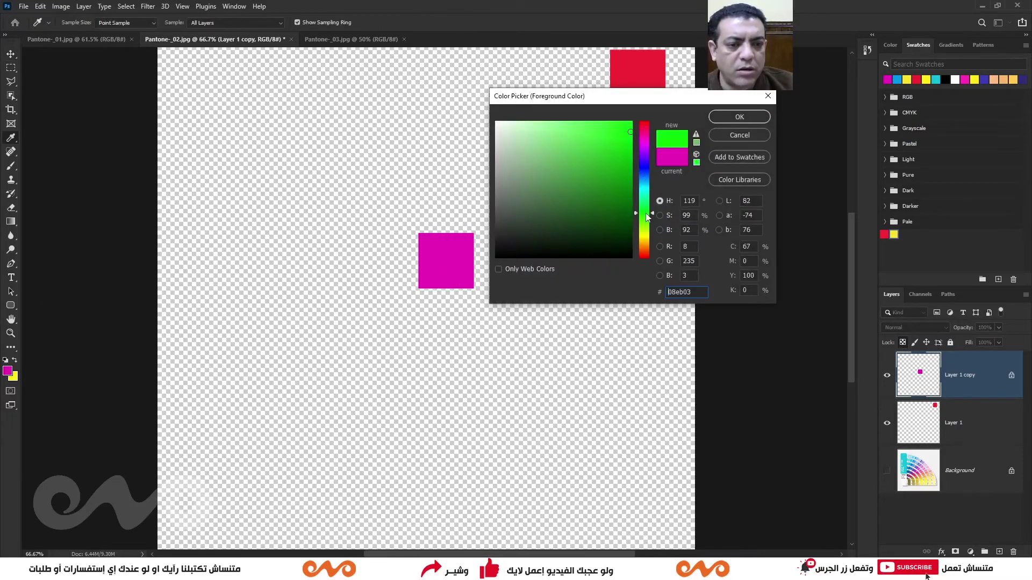
left_click(737, 119)
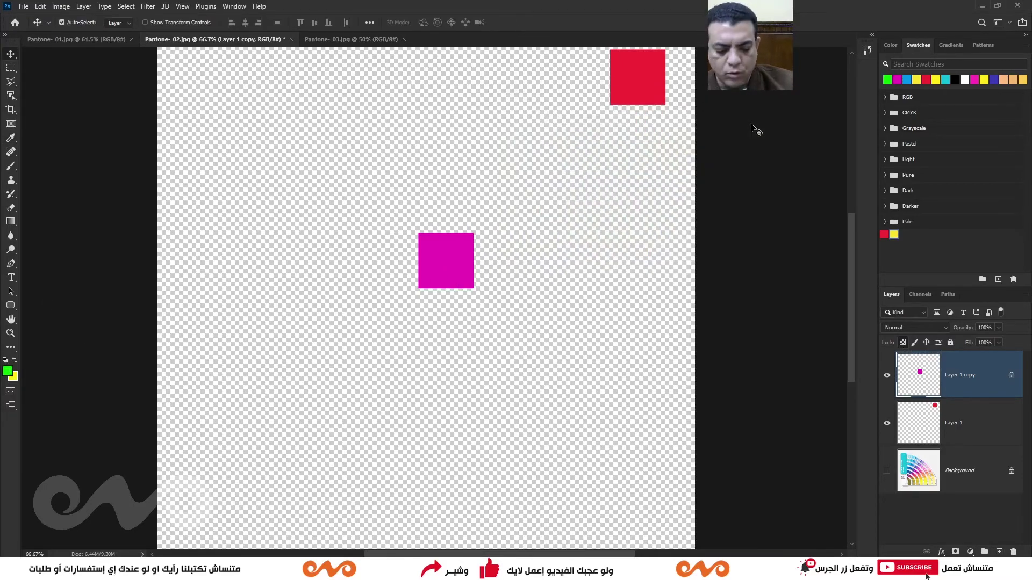
key("alt+BackSpace")
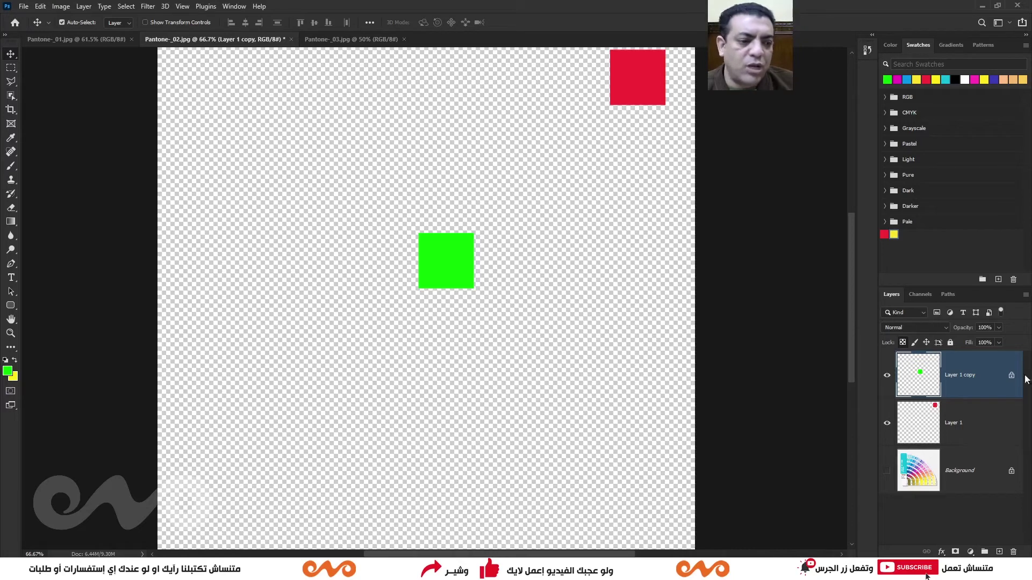
Unlock transparency, refill the square with the magenta swatch, and move it up toward the red square
left_click(902, 343)
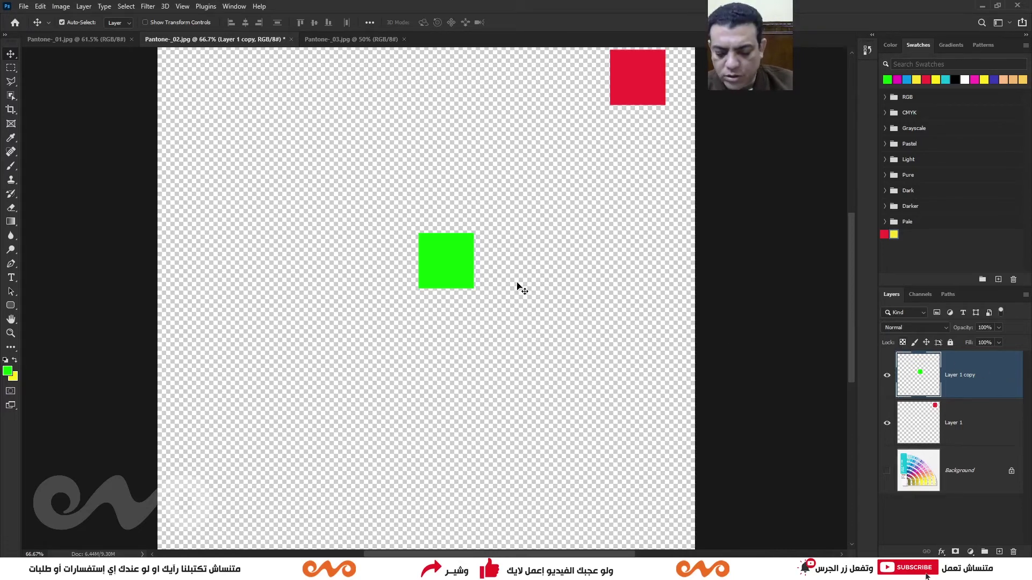
key("alt+BackSpace")
key("ctrl+z")
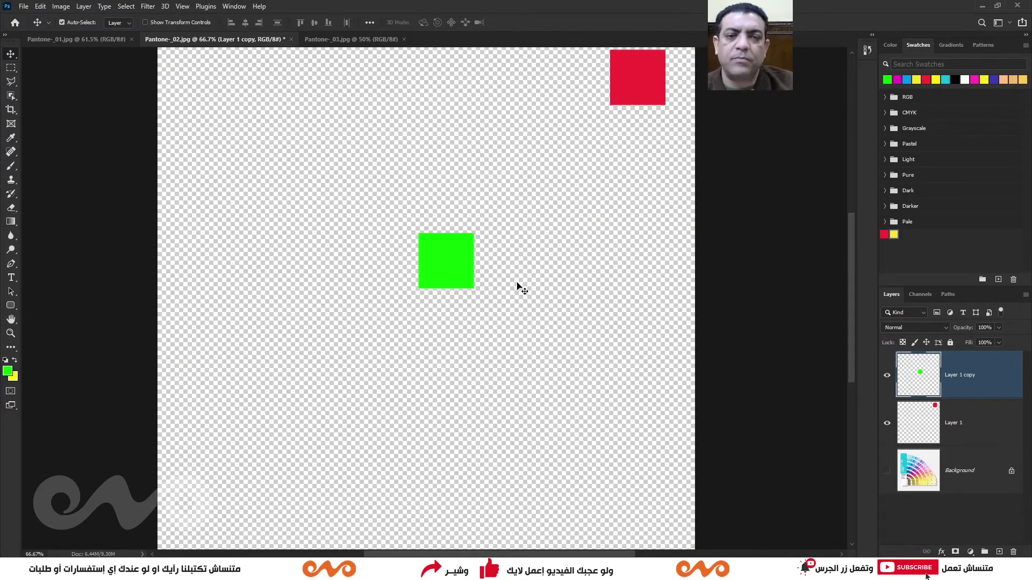
left_click(946, 79)
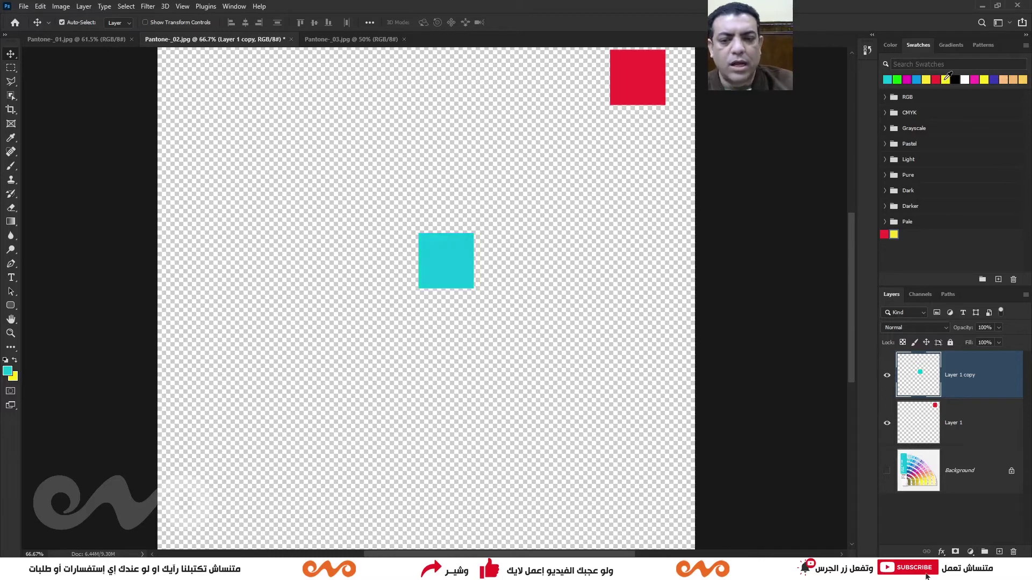
left_click(907, 79)
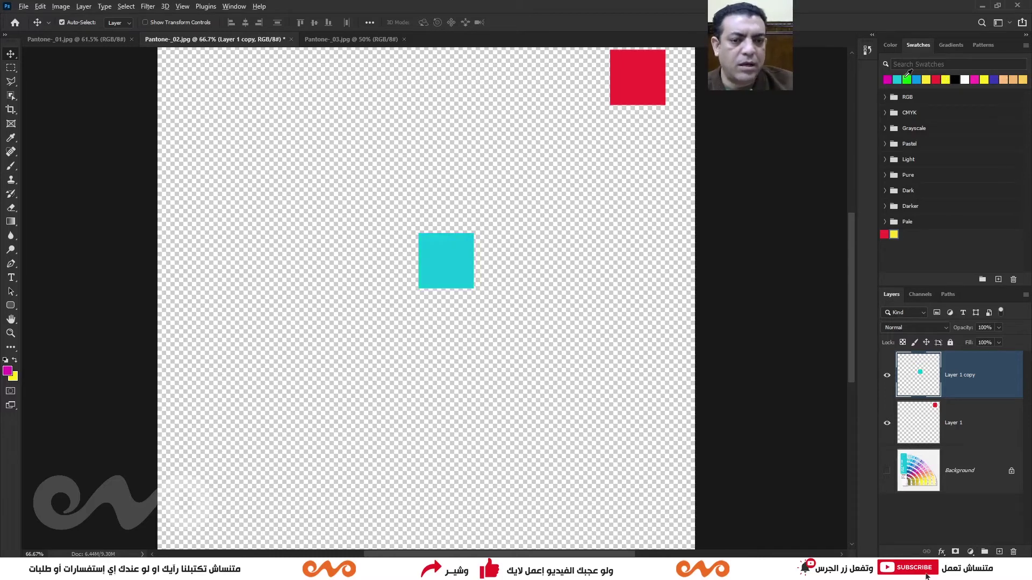
key("alt+shift+BackSpace")
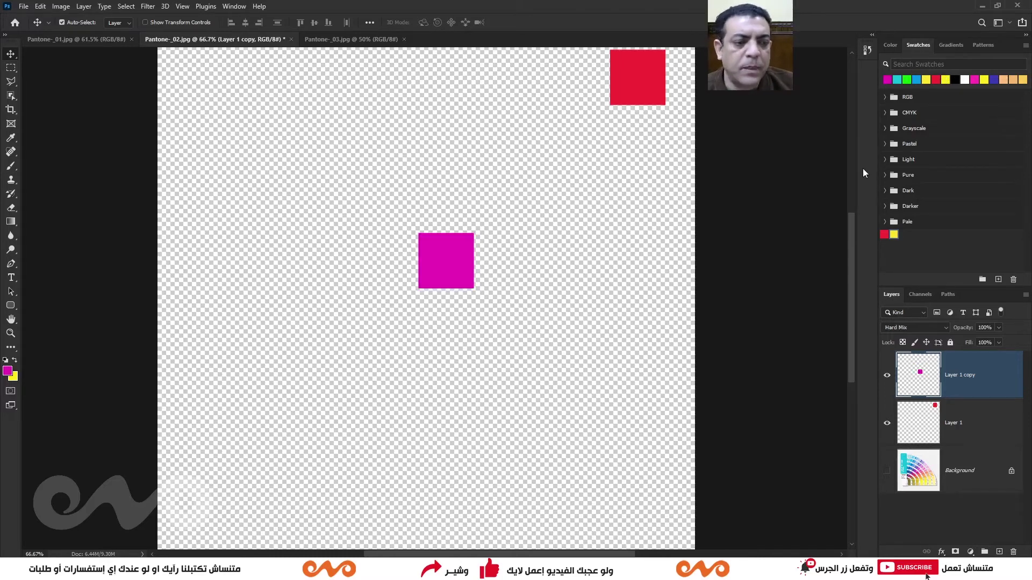
left_click_drag(459, 258, 448, 183)
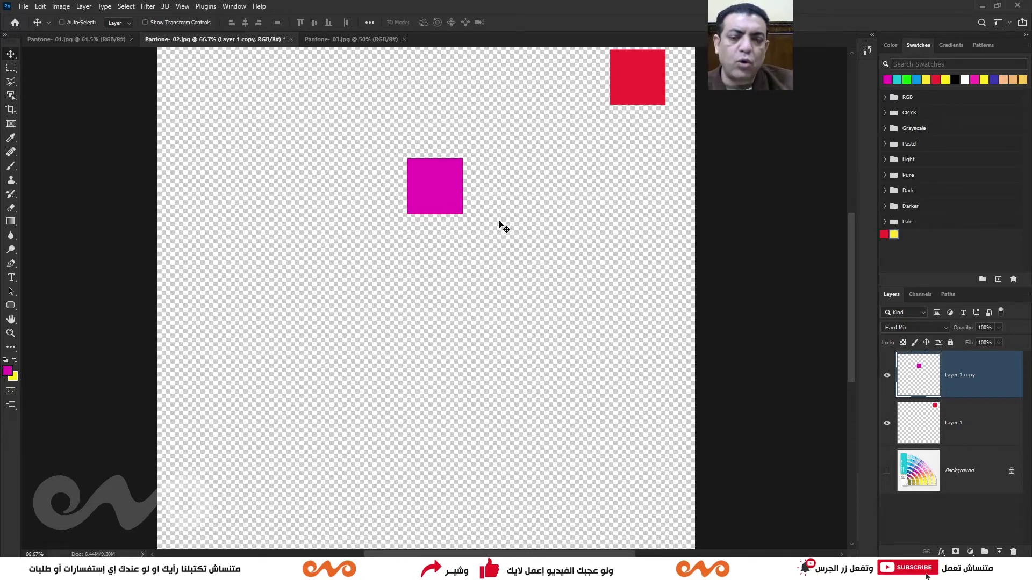
Load Layer 1 copy's square as a selection and fill it with the yellow background colour
key("ctrl+BackSpace")
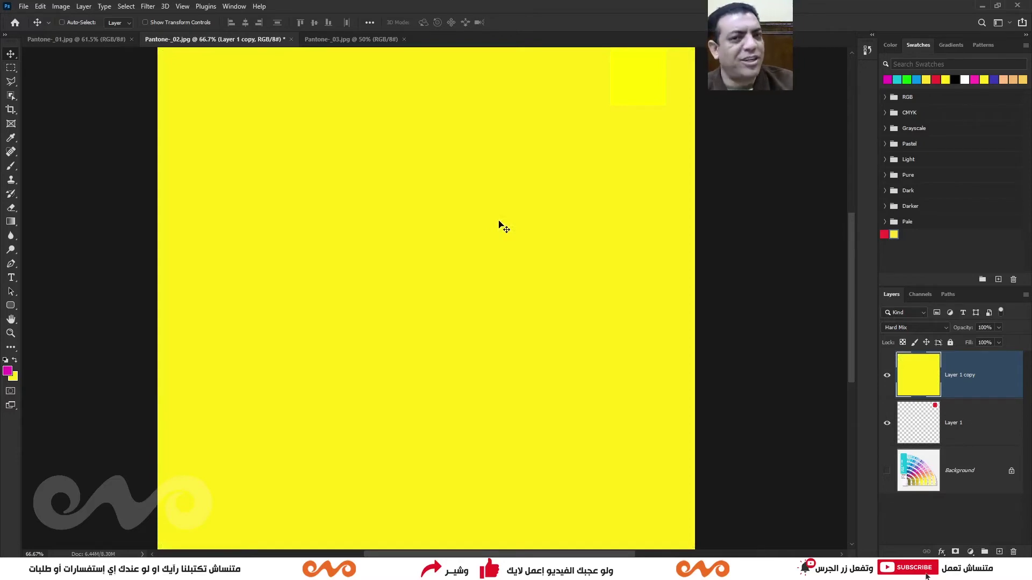
key("ctrl+z")
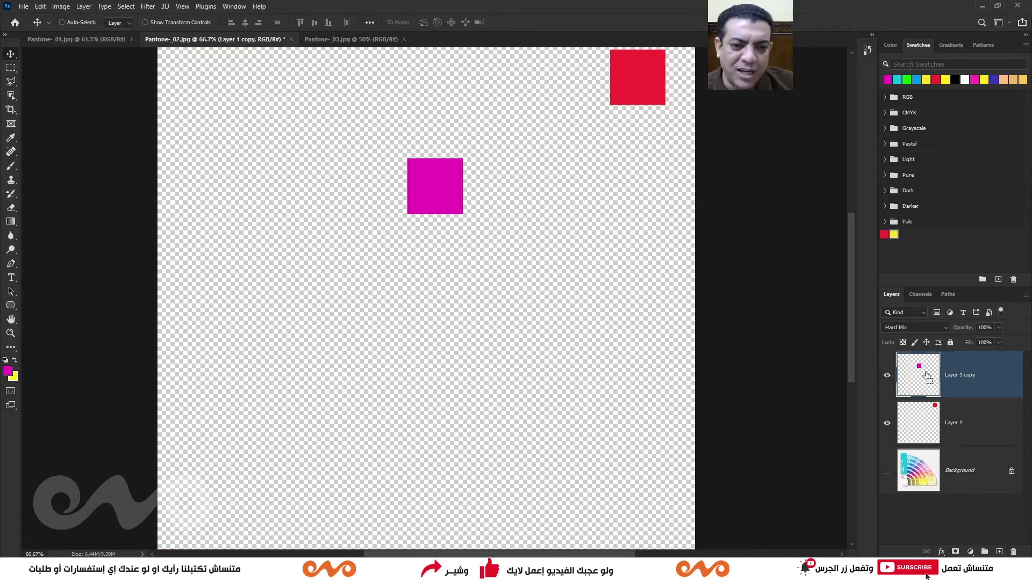
left_click(927, 377, "ctrl")
key("ctrl+BackSpace")
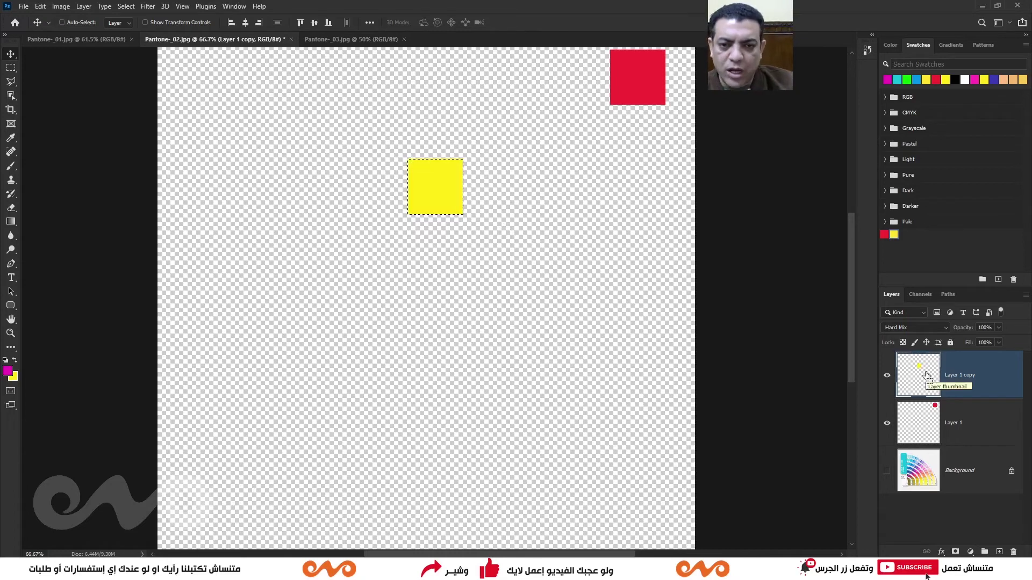
key("ctrl+d")
key("m")
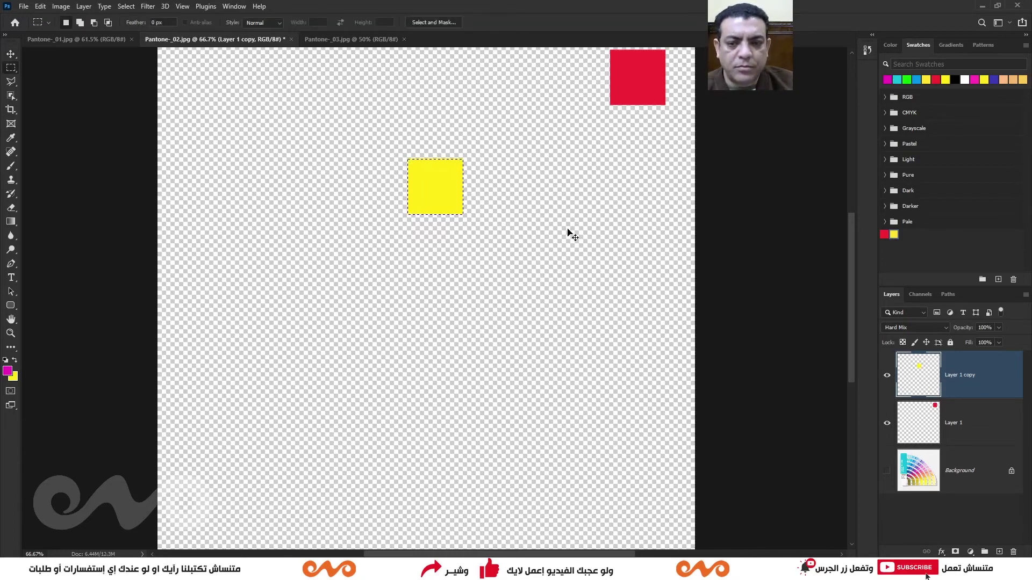
key("alt+BackSpace")
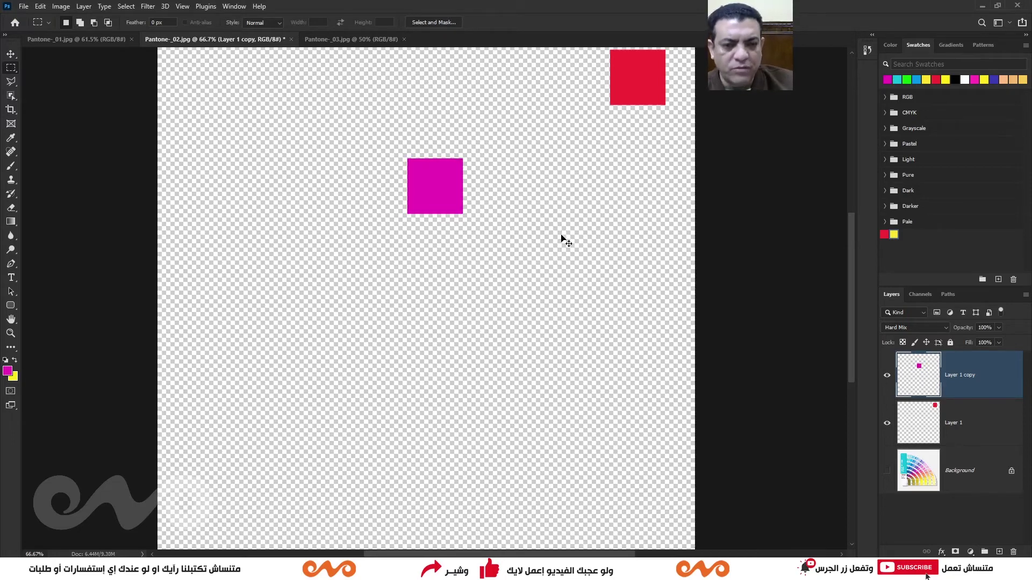
key("ctrl+BackSpace")
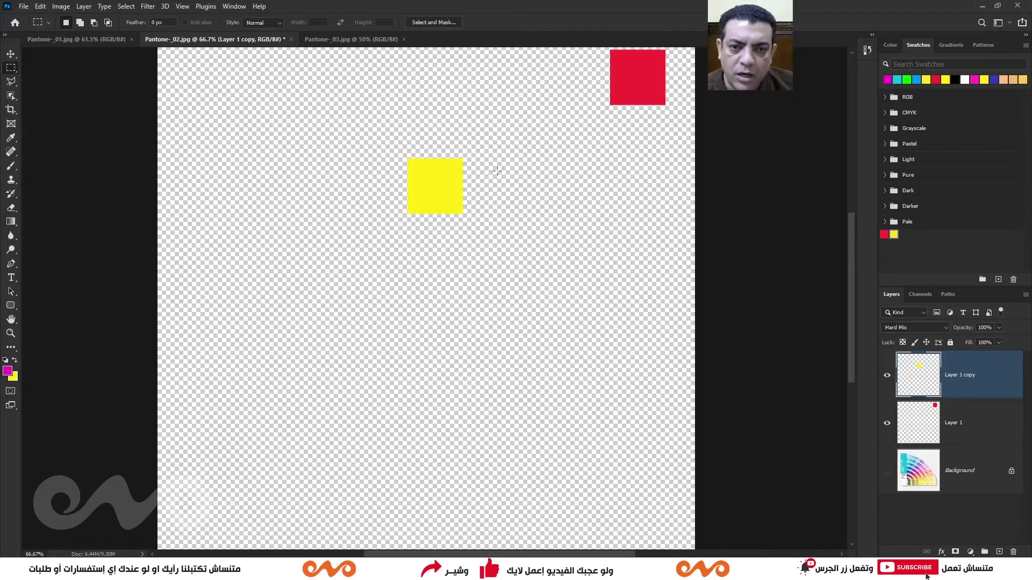
Try a rectangular selection and a move of the yellow square, then undo it
left_click_drag(576, 115, 498, 237)
left_click(561, 223)
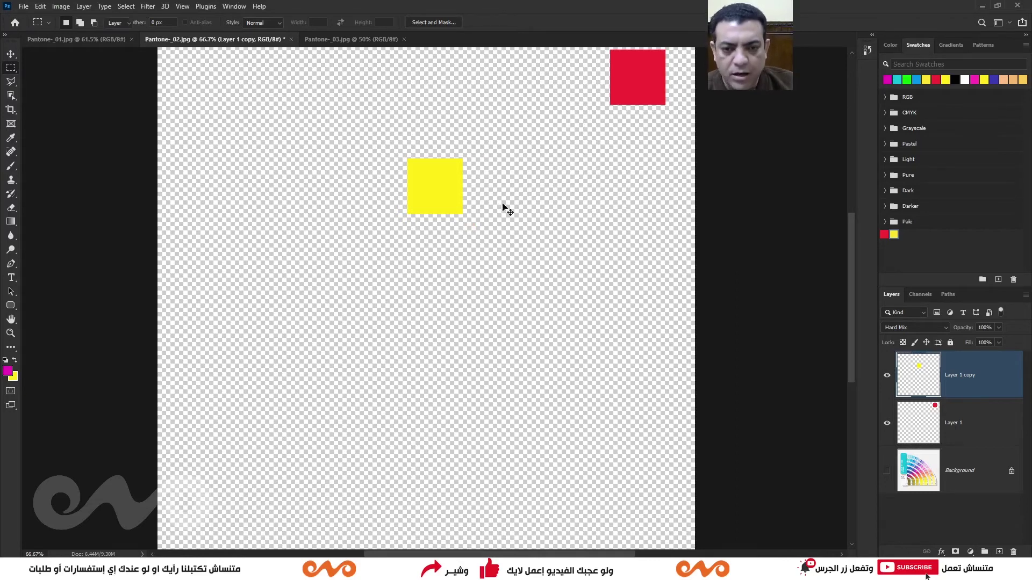
key("v")
left_click_drag(449, 184, 497, 203)
key("ctrl+z")
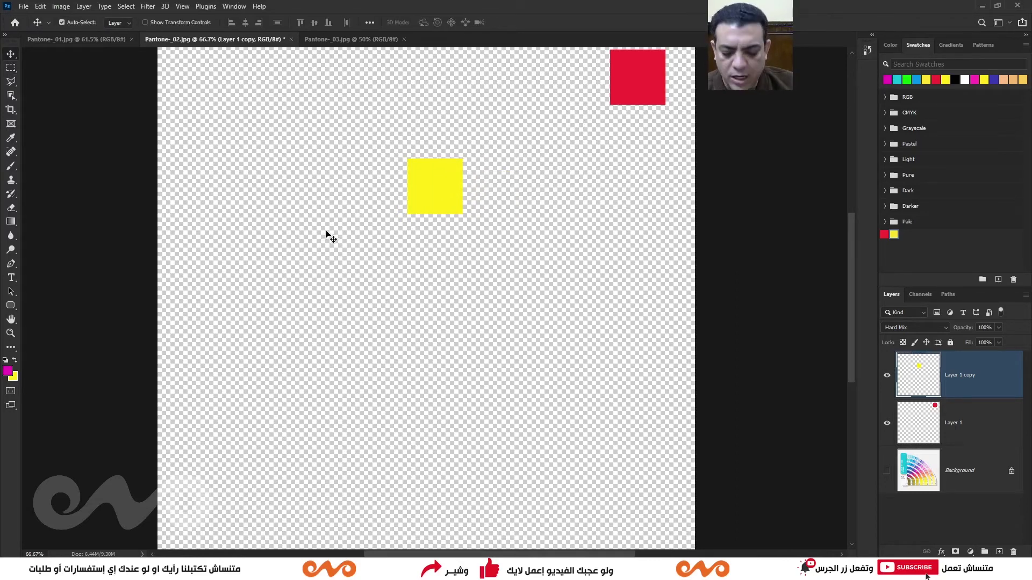
Outline a jagged seven-point polygon selection left of the yellow square and start a new layer
key("l")
left_click(287, 145)
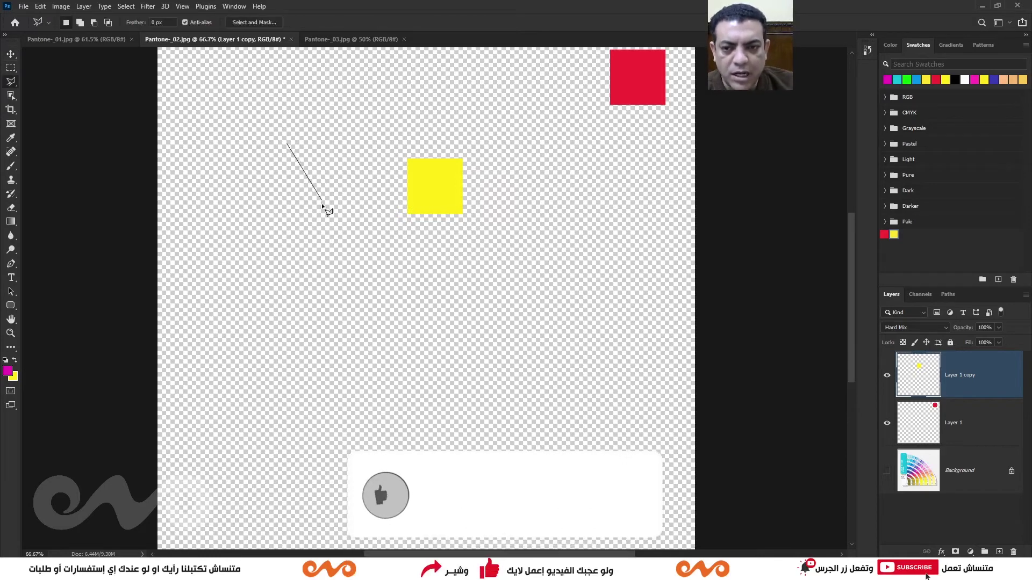
left_click(322, 204)
left_click(373, 203)
left_click(378, 299)
left_click(250, 276)
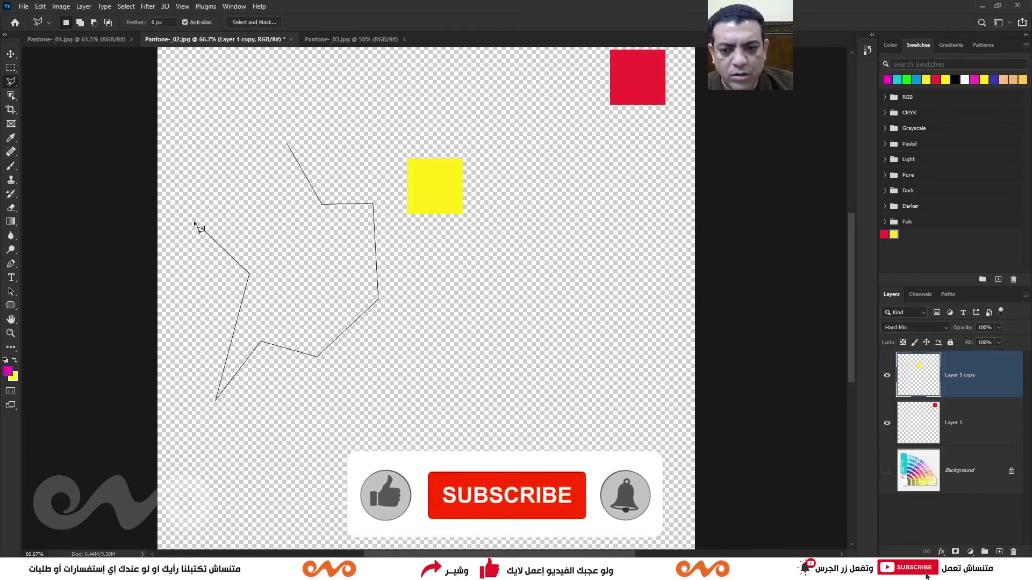
left_click(184, 191)
left_click(253, 155)
left_click(287, 144)
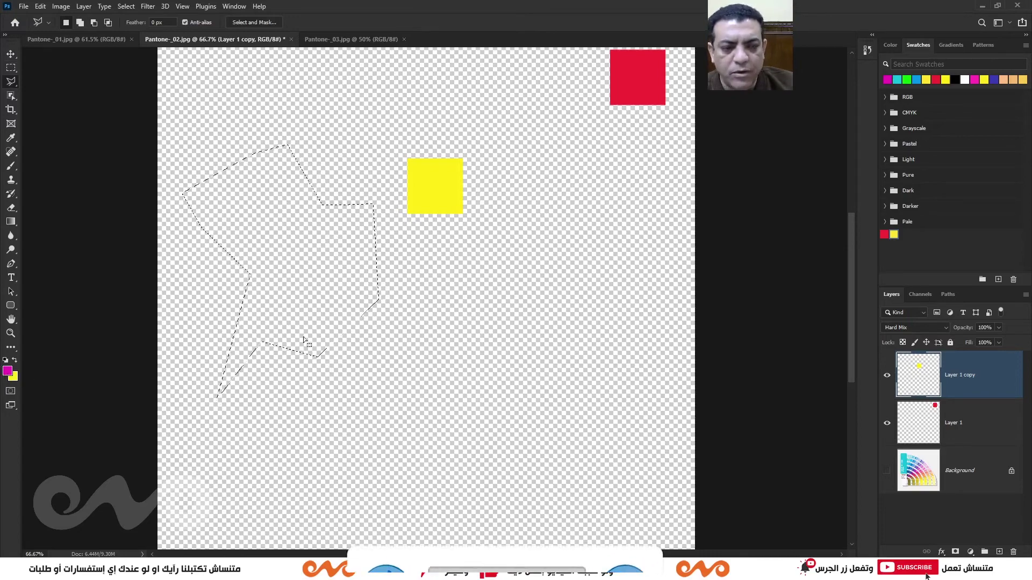
key("ctrl+shift+n")
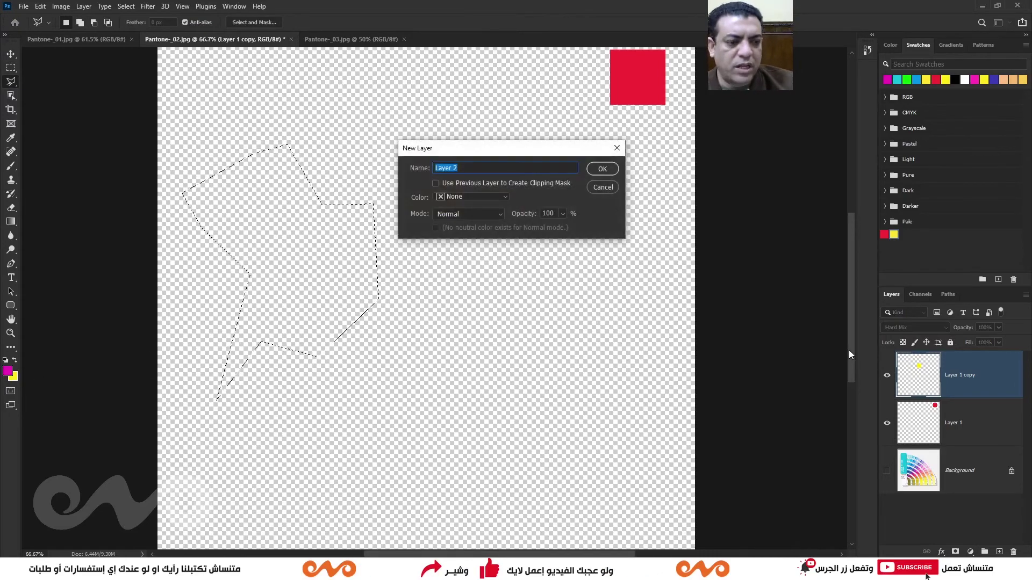
Create Layer 2 and fill the jagged selection yellow after a brief magenta fill
key("Return")
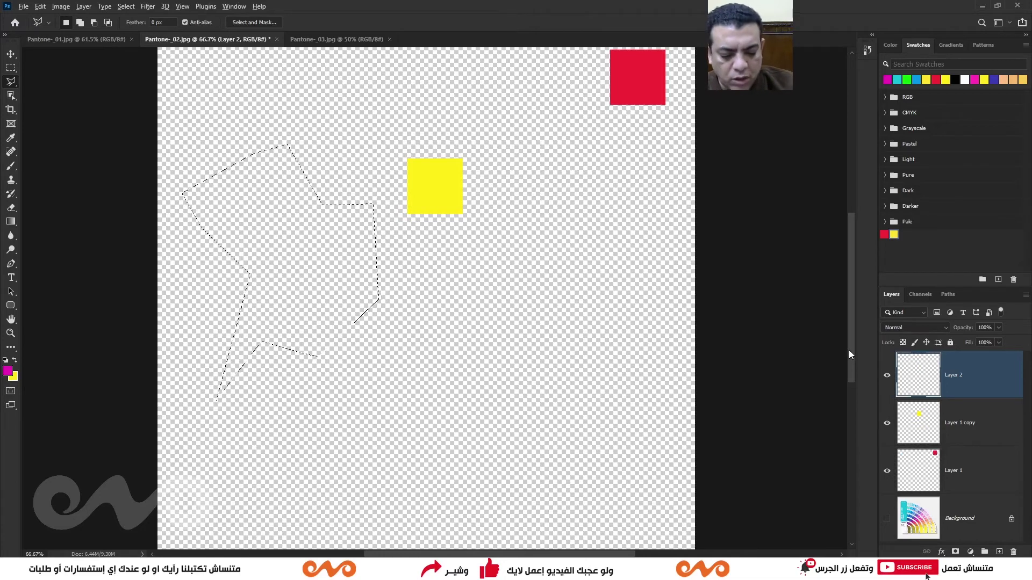
key("alt+BackSpace")
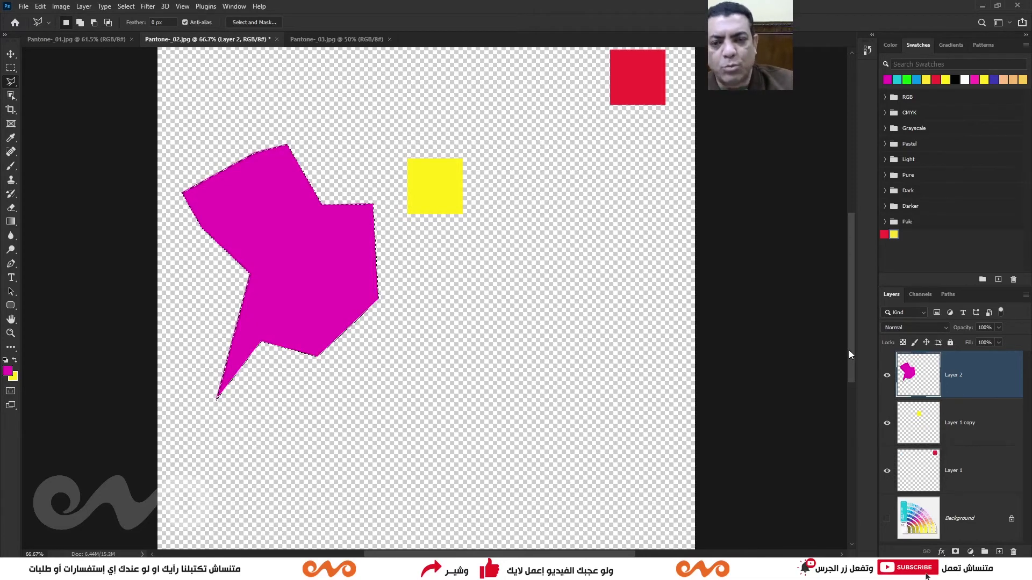
key("ctrl+BackSpace")
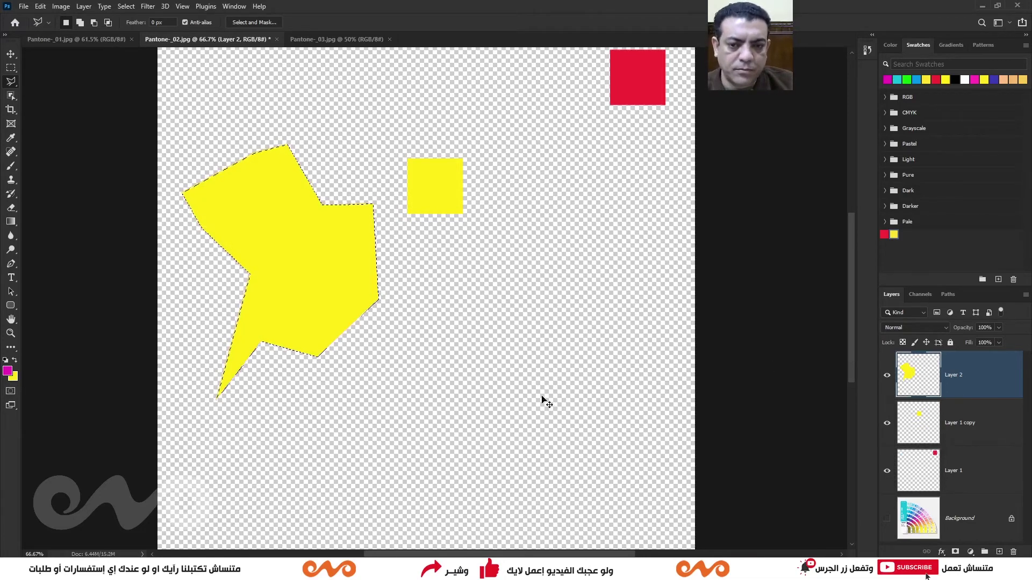
key("m")
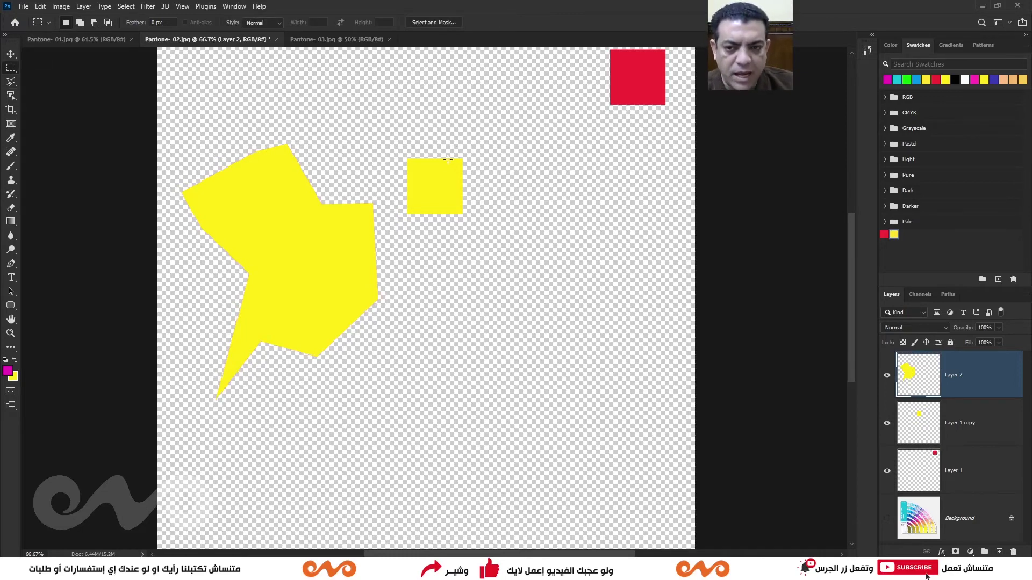
left_click_drag(281, 107, 381, 172)
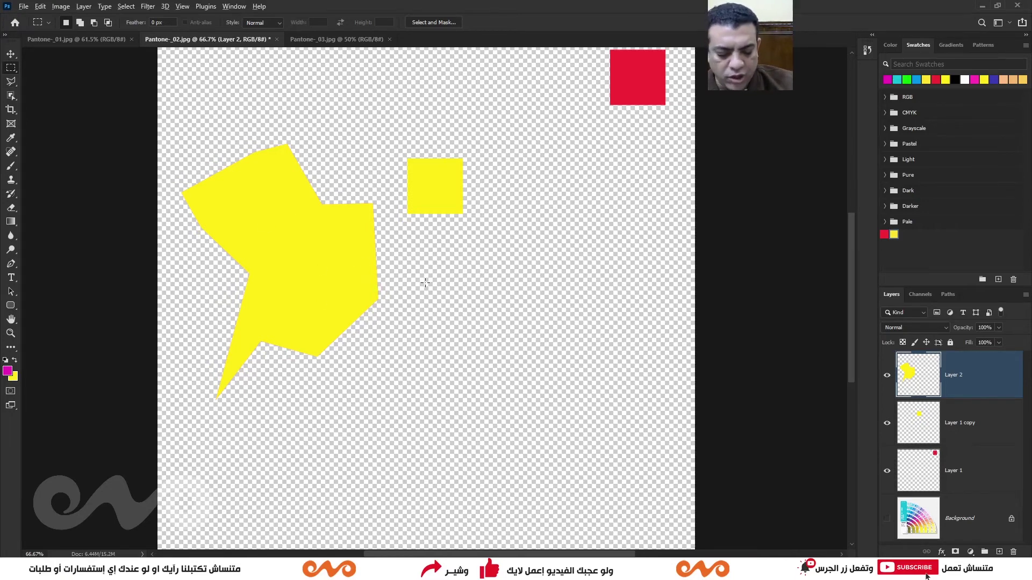
key("alt+shift+BackSpace")
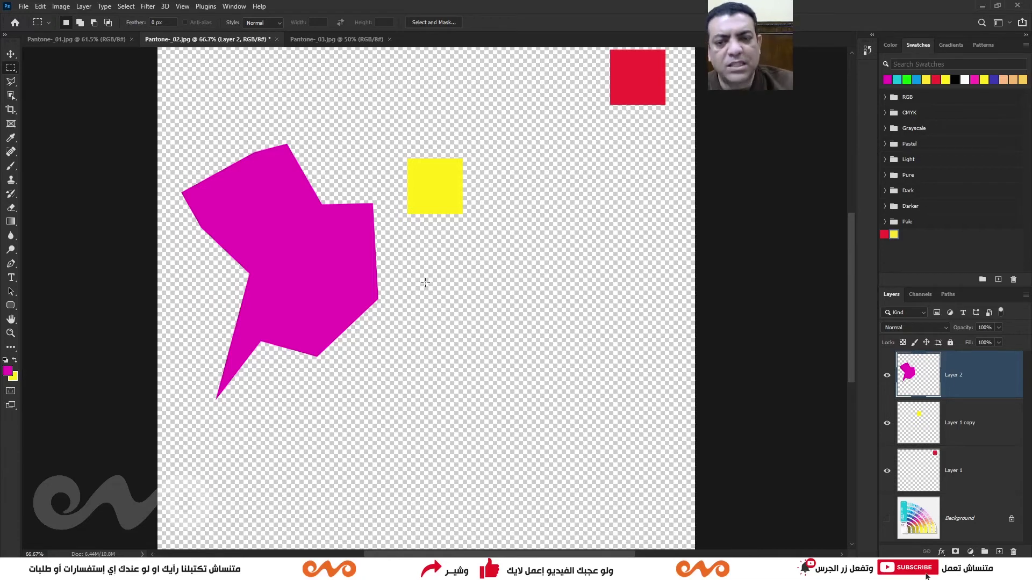
key("ctrl+shift+BackSpace")
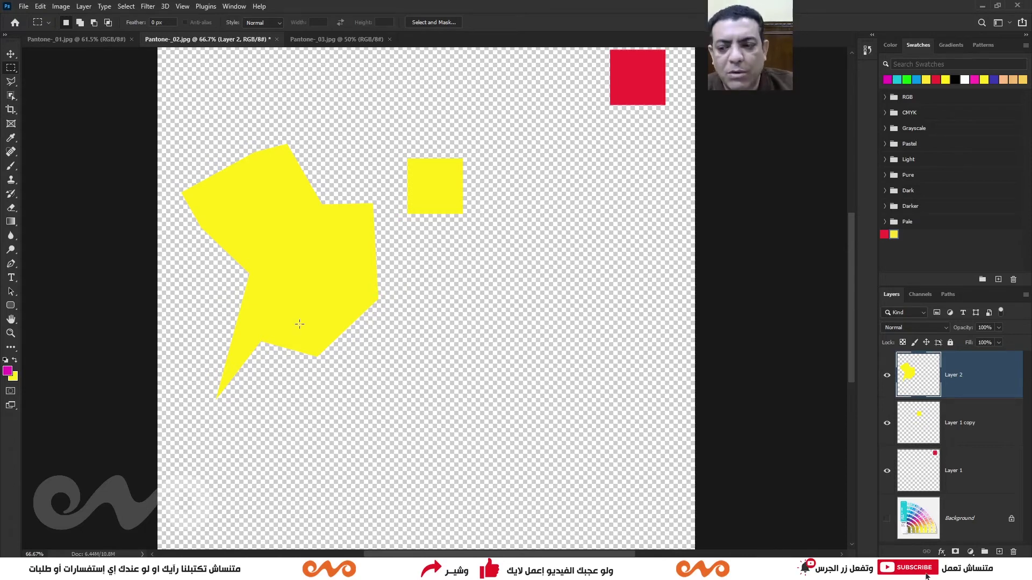
left_click(14, 361)
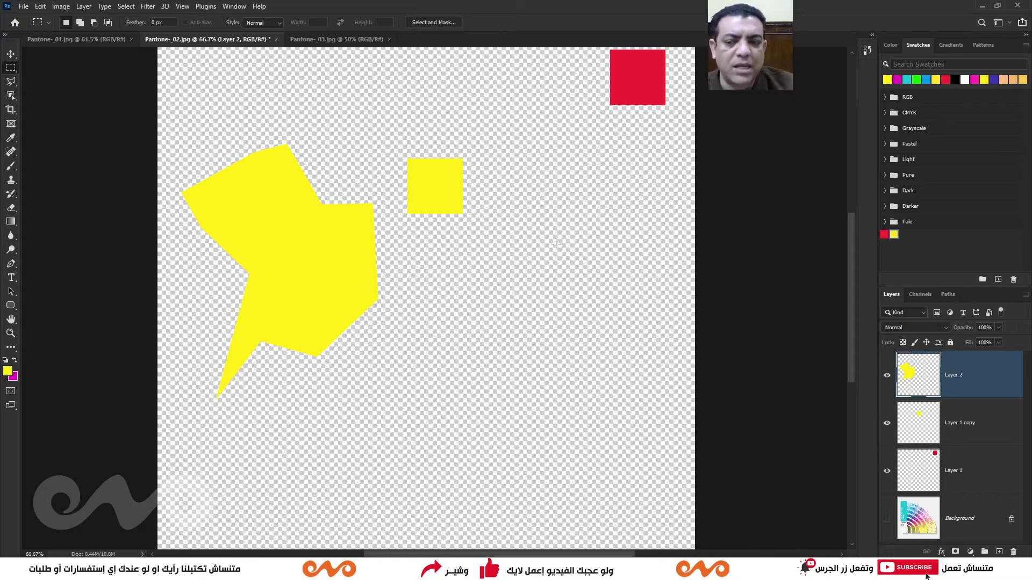
key("x")
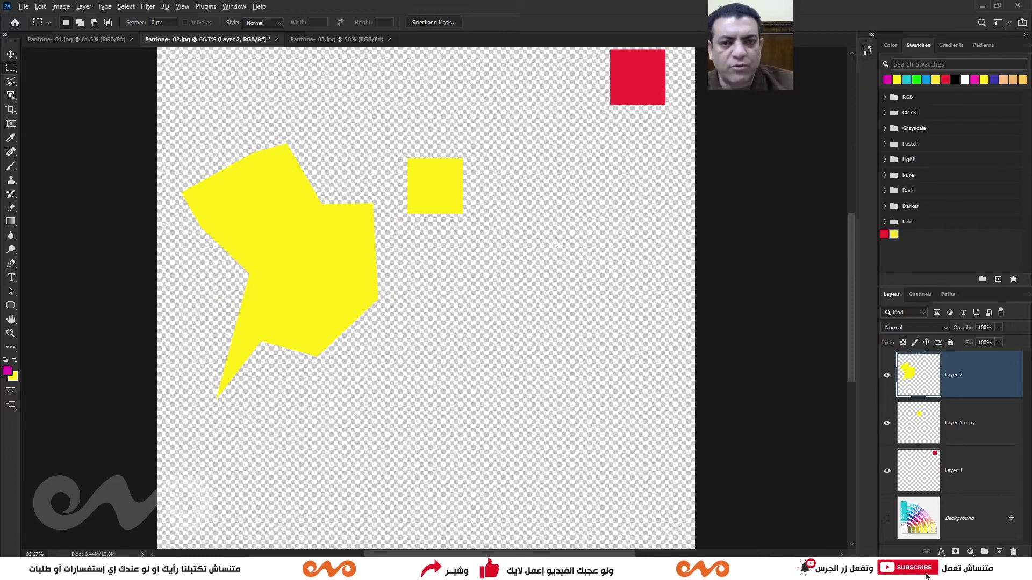
key("alt+shift+BackSpace")
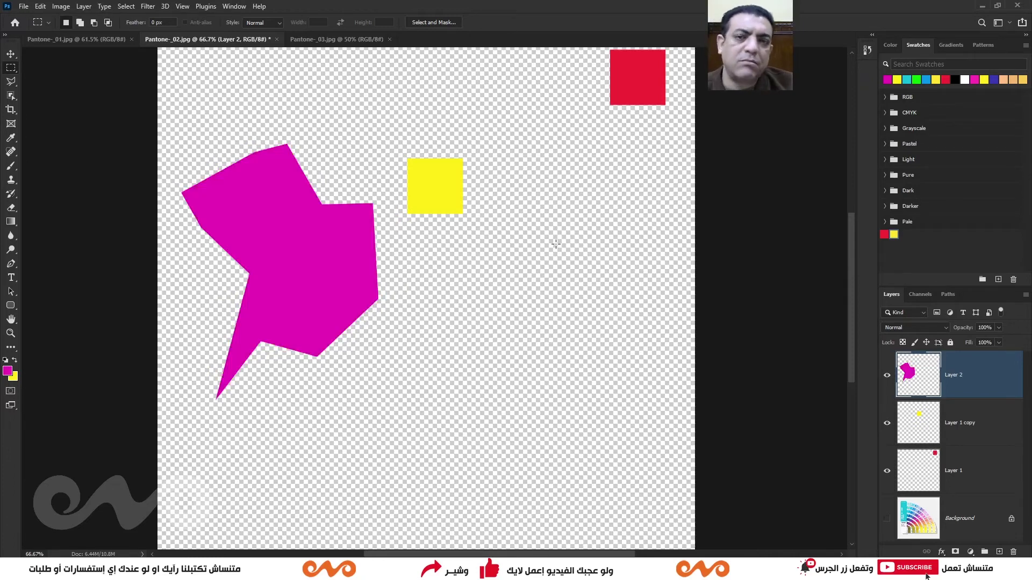
Fill the polygon blue from a swatch, then red by swapping red into the foreground
left_click(926, 79)
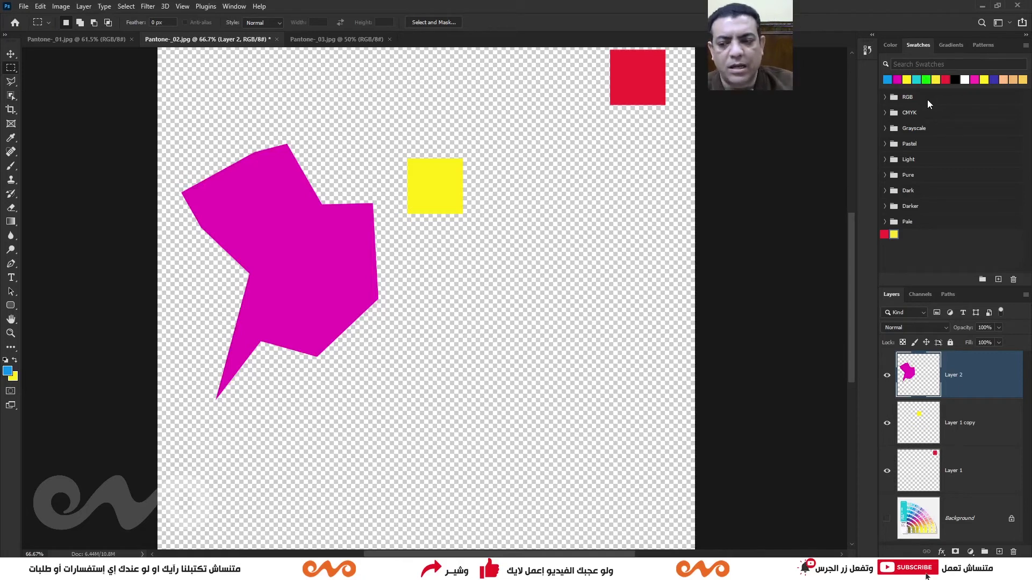
key("alt+shift+BackSpace")
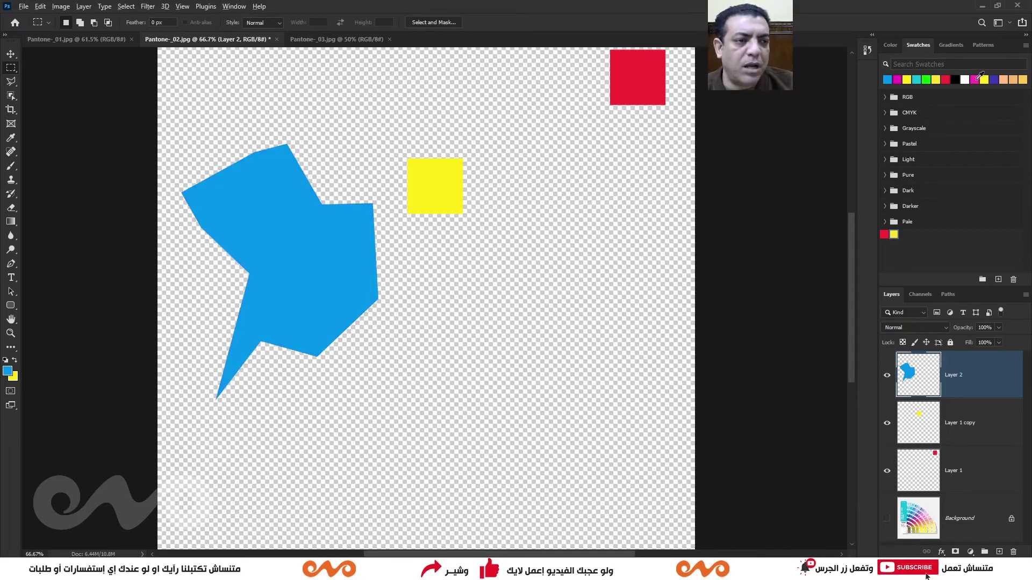
left_click(945, 80, "ctrl")
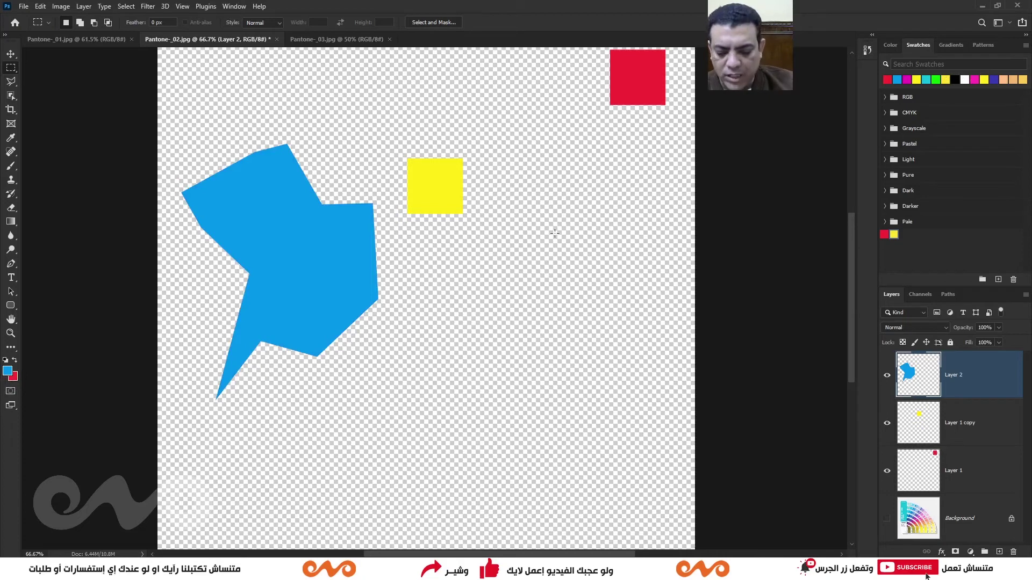
key("x")
key("alt+shift+BackSpace")
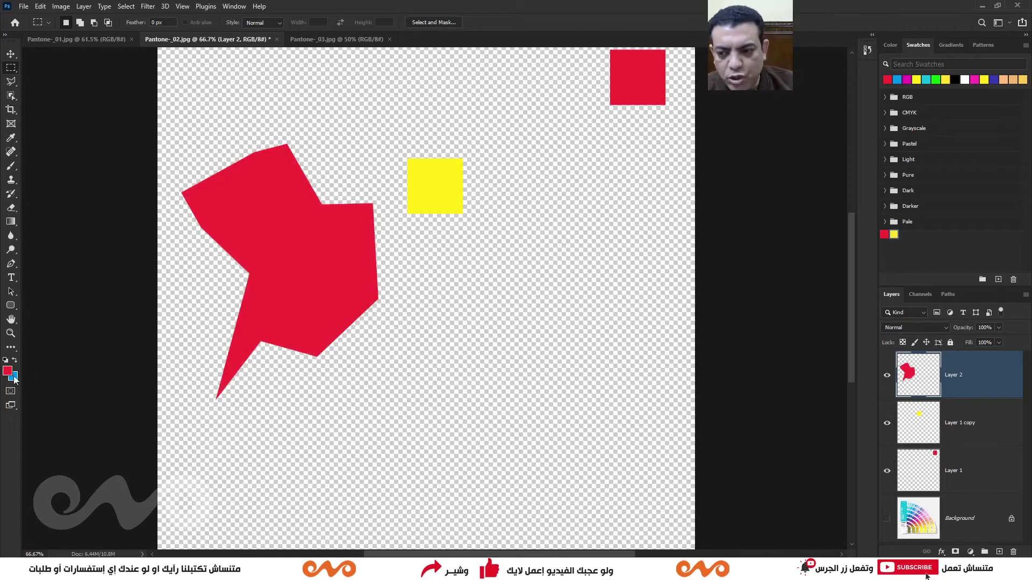
Swap the colours back and forth, then reset them to default black and white
key("x")
key("x")
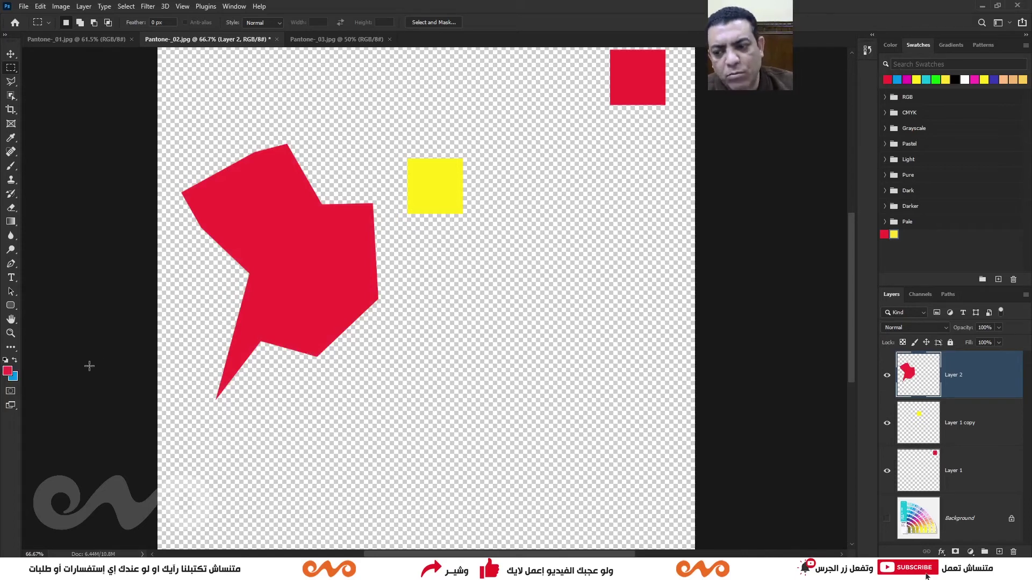
key("x")
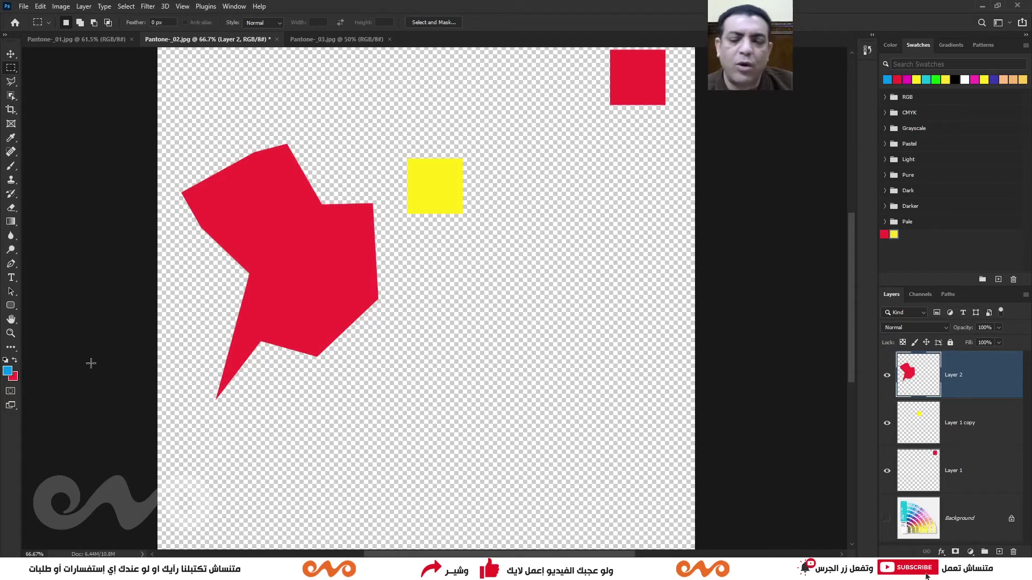
key("x")
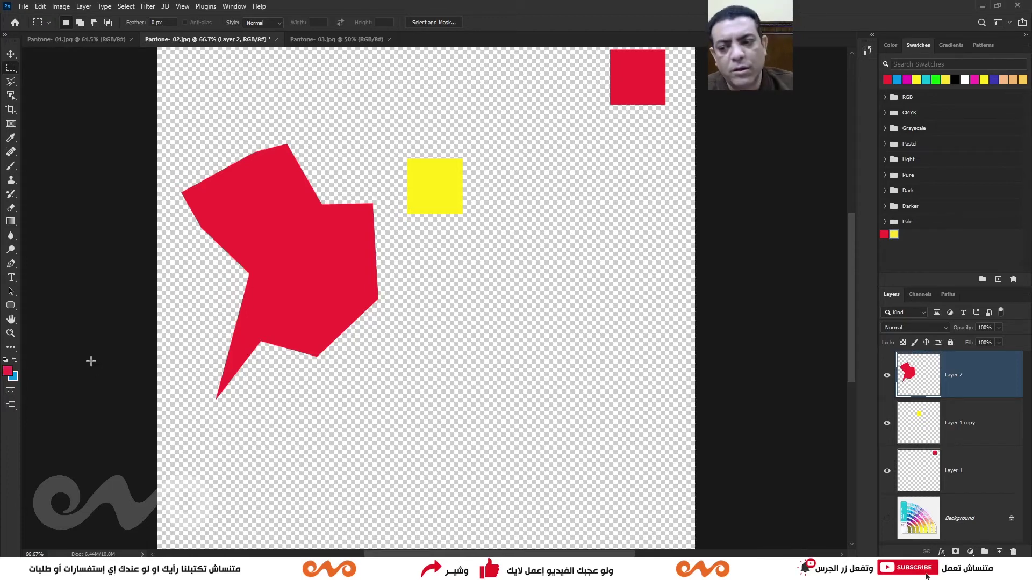
key("x")
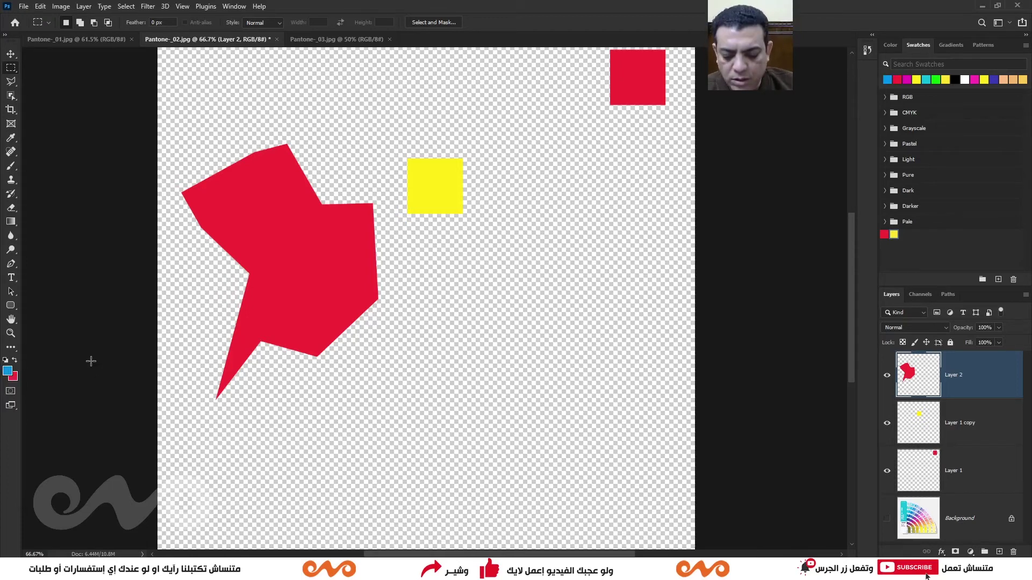
key("d")
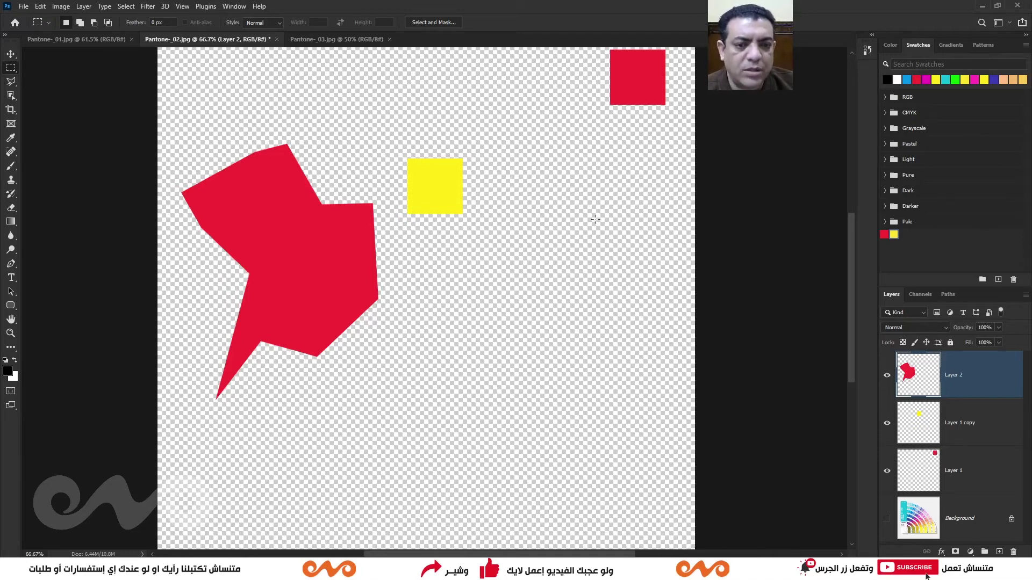
left_click_drag(595, 219, 466, 361)
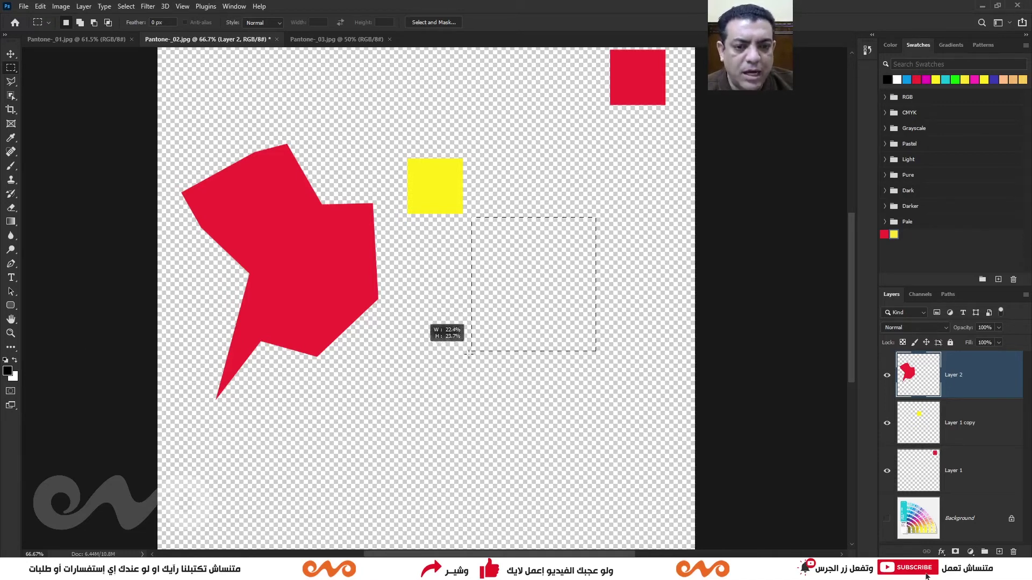
left_click(39, 7)
left_click(86, 178)
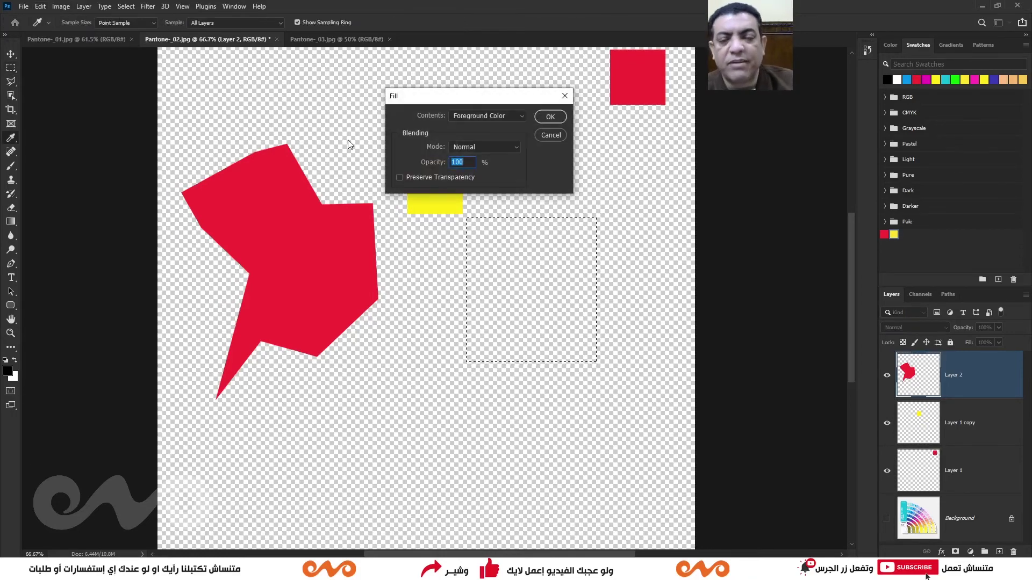
key("Escape")
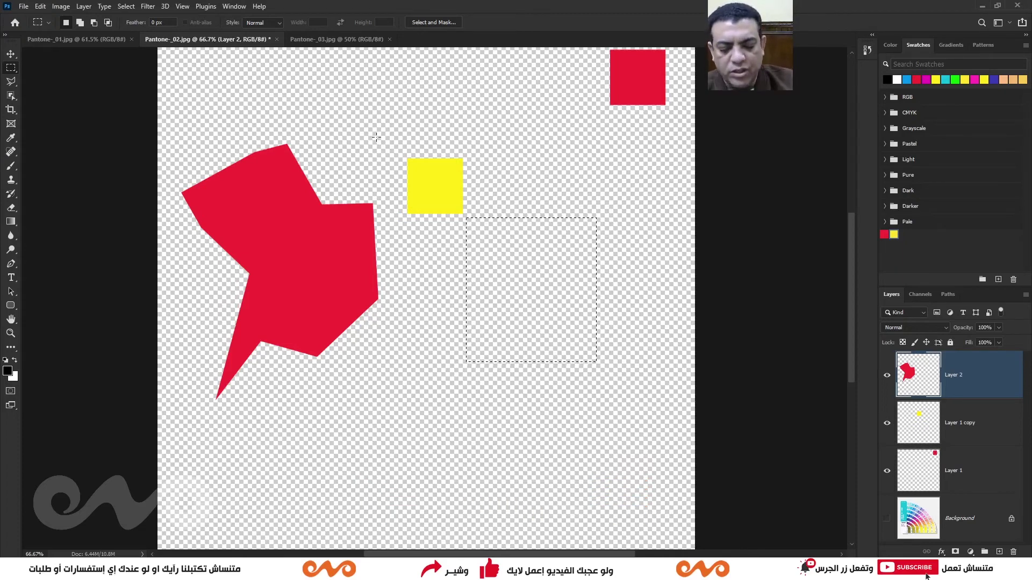
left_click(550, 168)
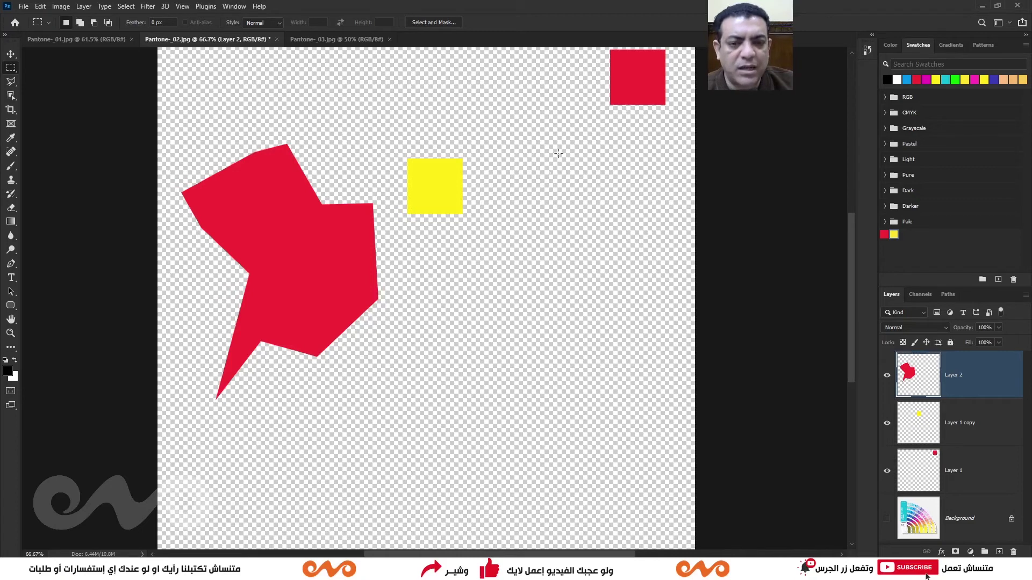
Select a tall rectangle right of the yellow square and choose a custom-colour fill
left_click_drag(620, 185, 548, 293)
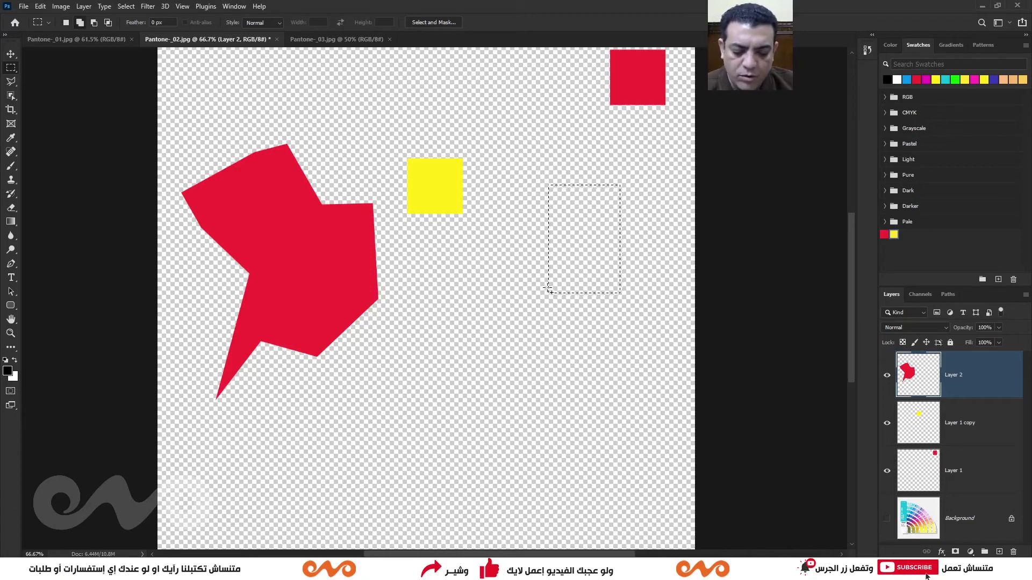
key("shift+F5")
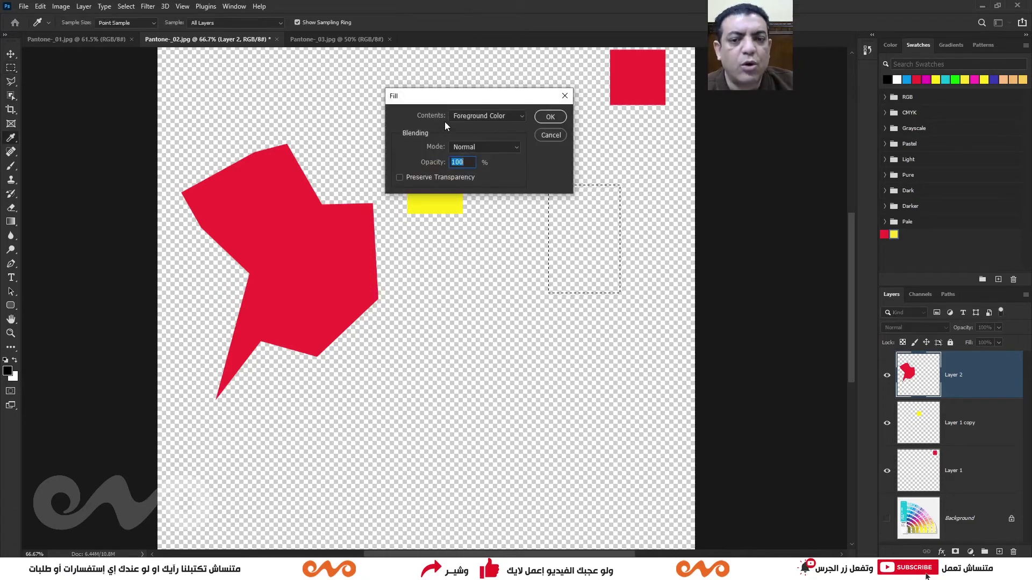
left_click(483, 115)
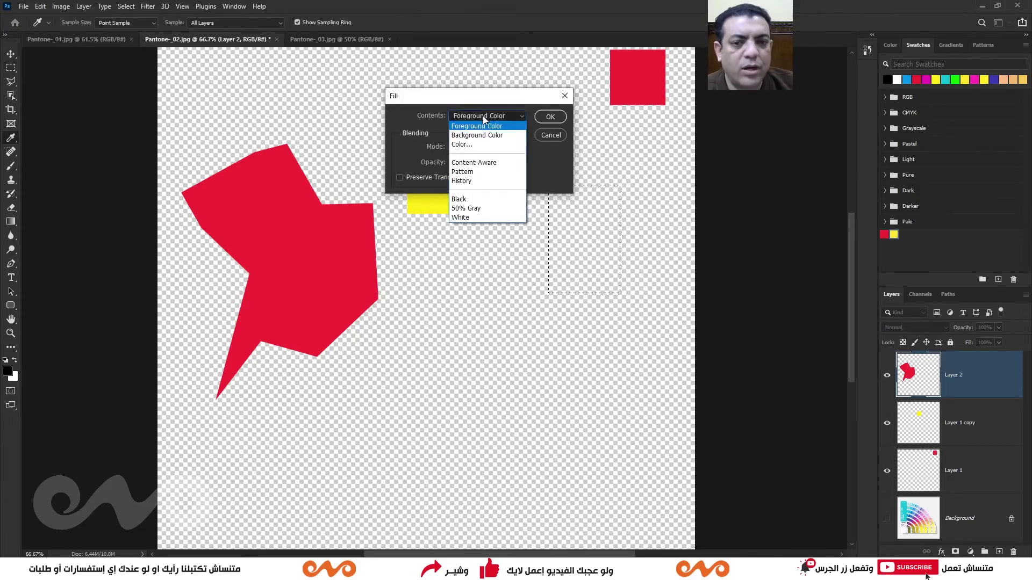
left_click(480, 145)
left_click_drag(591, 96, 663, 99)
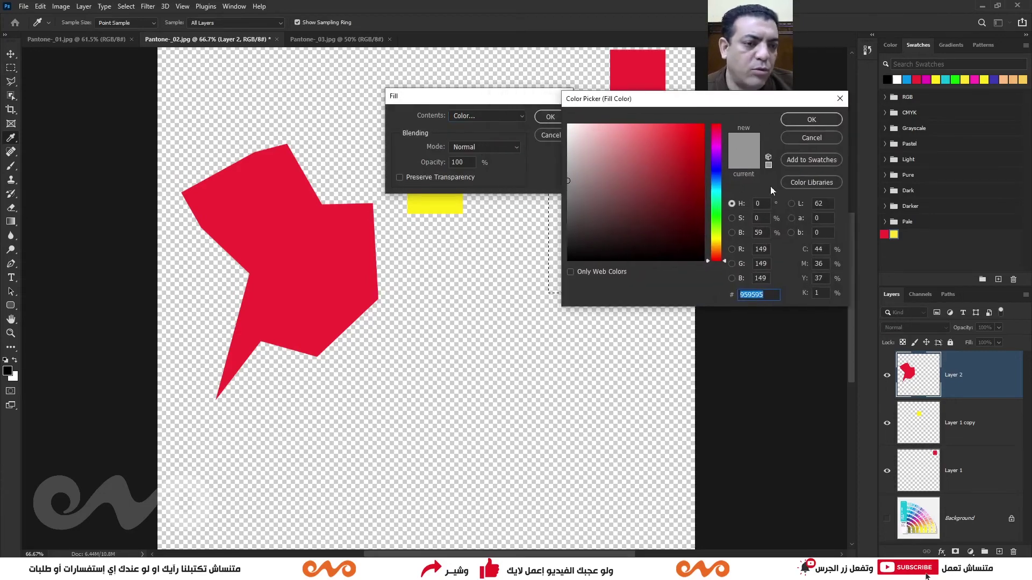
Set the fill colour to C0 M60 Y100 K0 orange and fill the rectangle
double_click(818, 249)
type("0")
key("Tab")
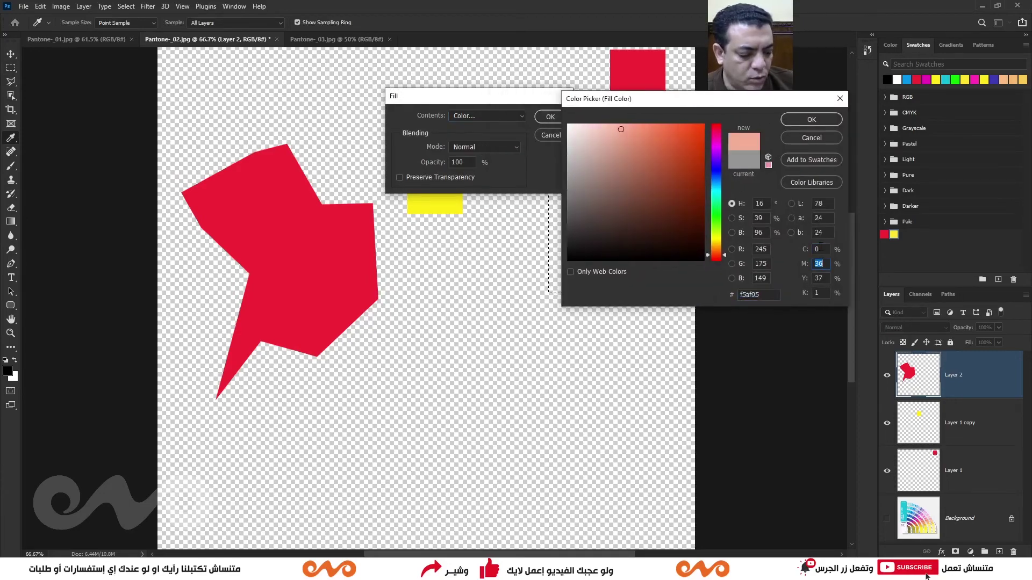
type("60")
key("Tab")
type("100")
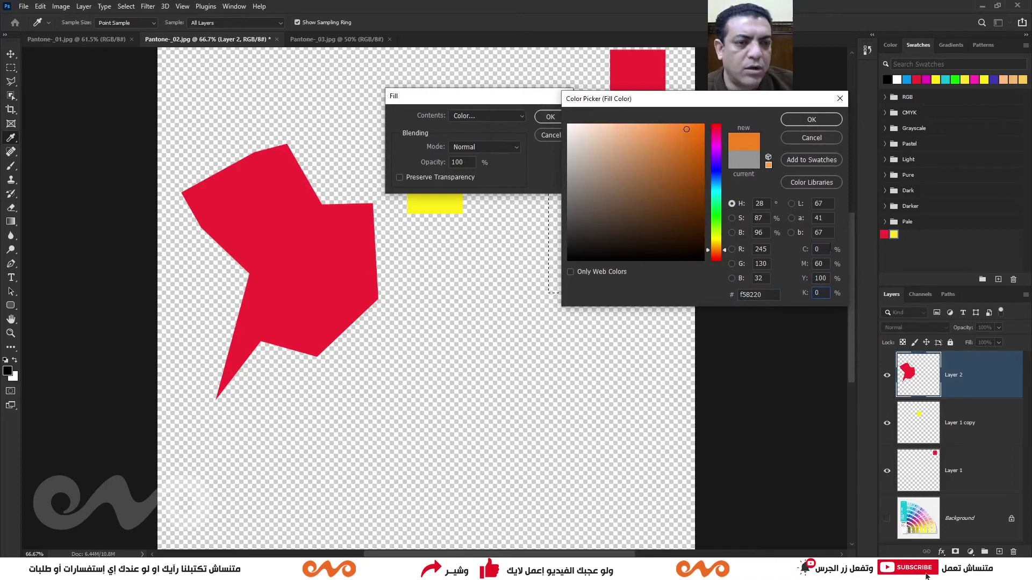
left_click(812, 120)
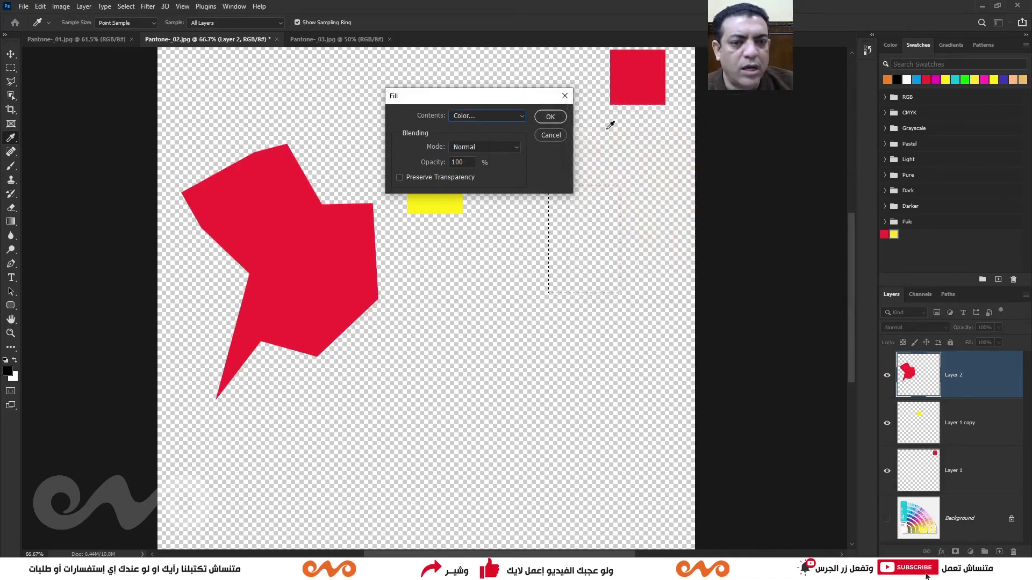
left_click(550, 117)
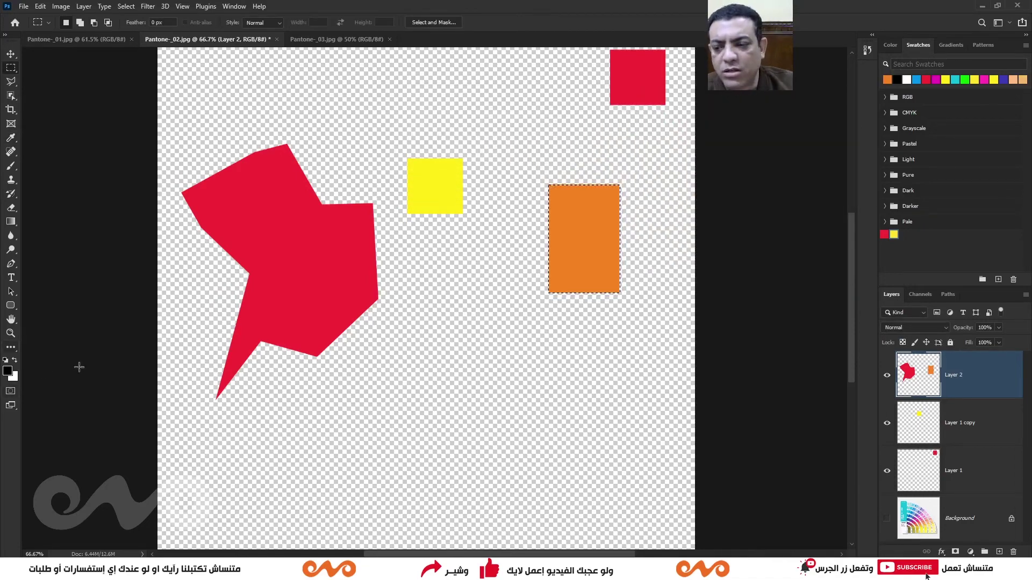
left_click(46, 6)
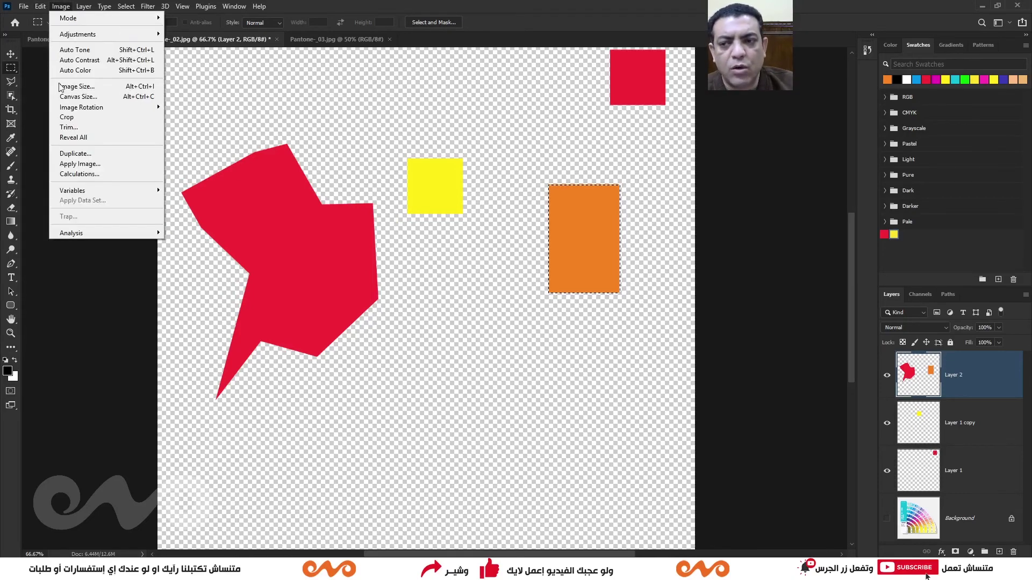
Create a swatch group named 'Eno Colors' and move the red and yellow swatches into it
left_click(354, 109)
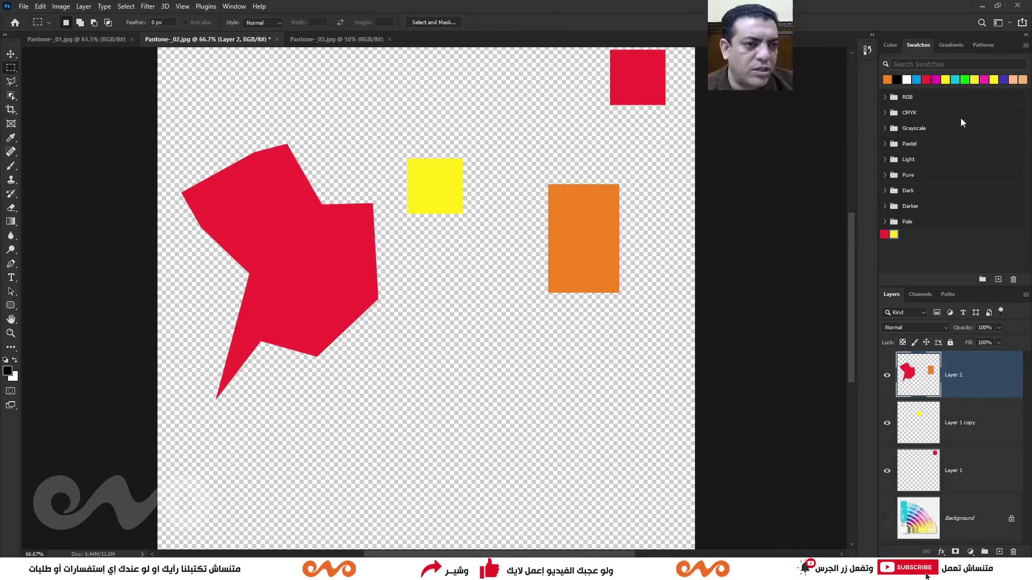
left_click(982, 281)
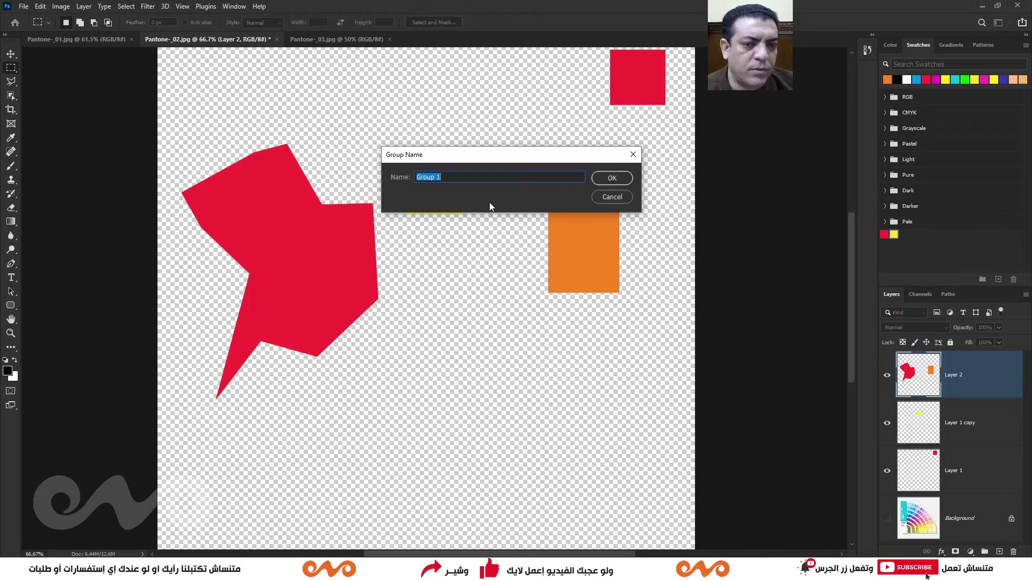
type("Eno Col")
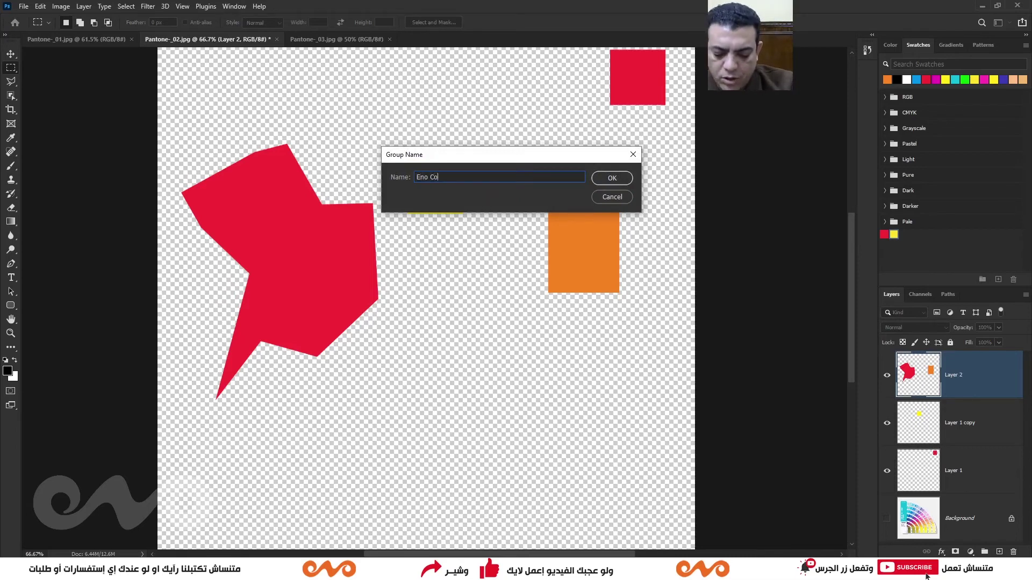
type("ors")
left_click(612, 178)
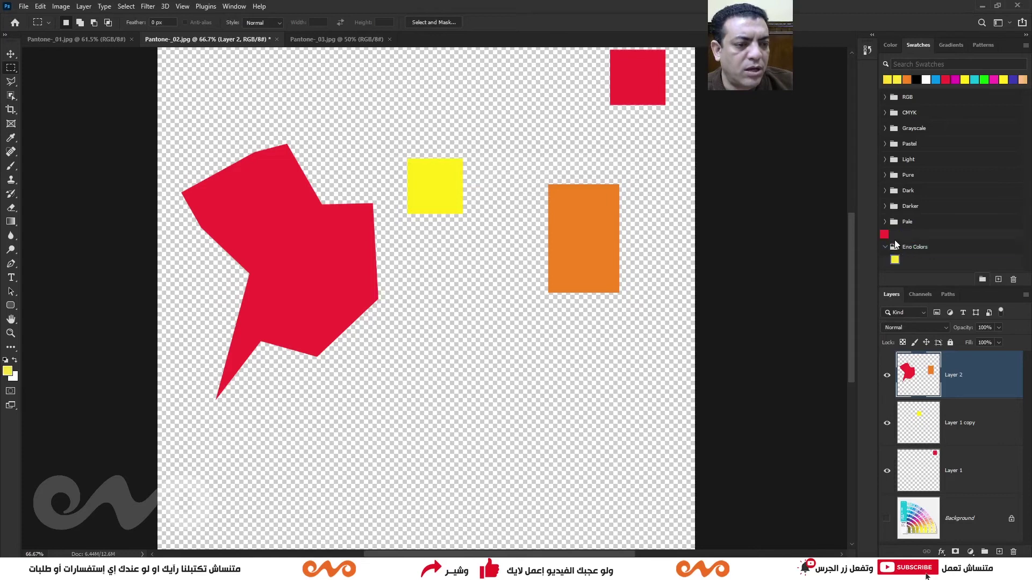
left_click_drag(902, 245, 908, 248)
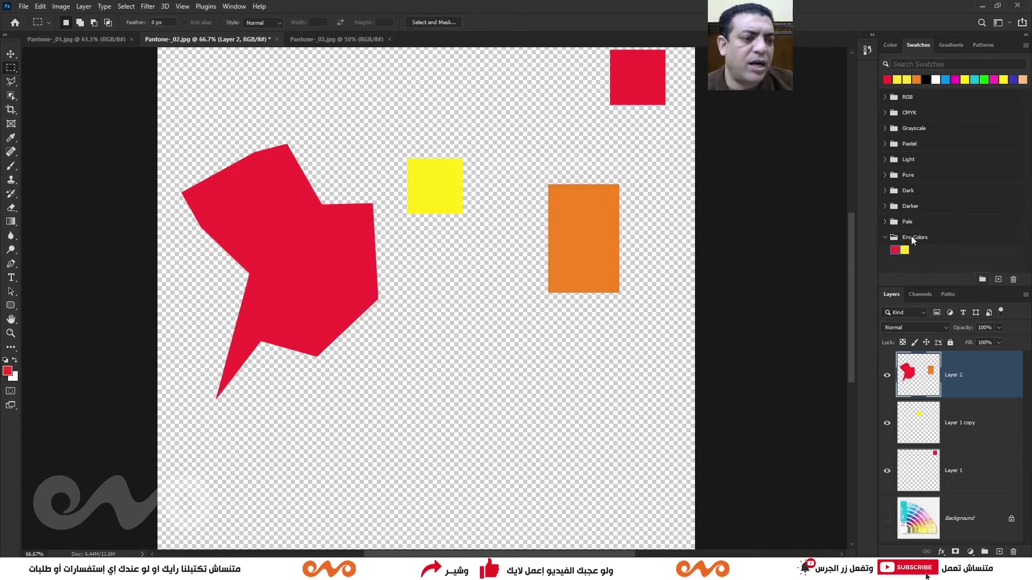
left_click(911, 237)
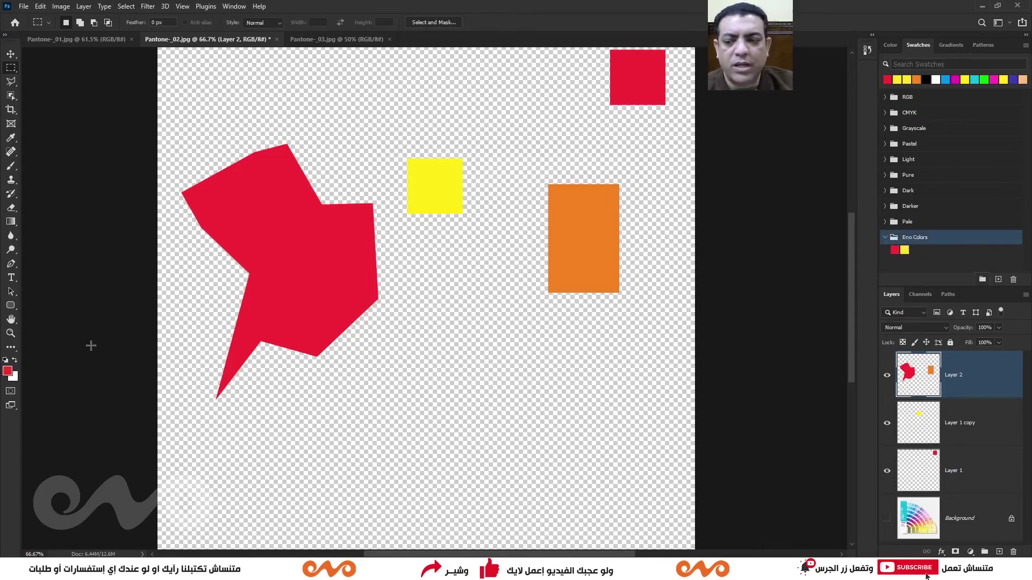
Set the foreground colour to PANTONE 334 C green from the Color Libraries
left_click(8, 371)
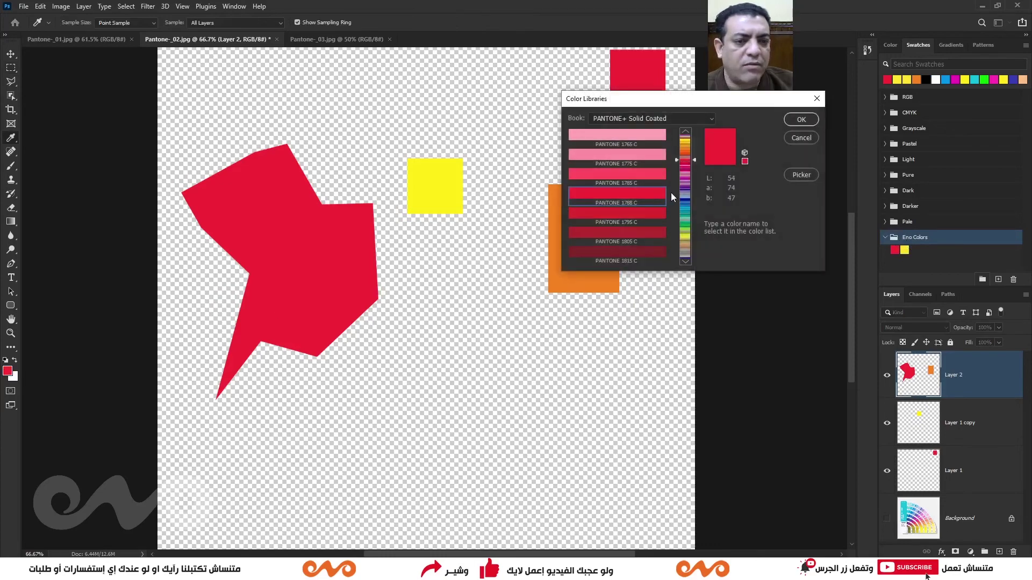
left_click(688, 221)
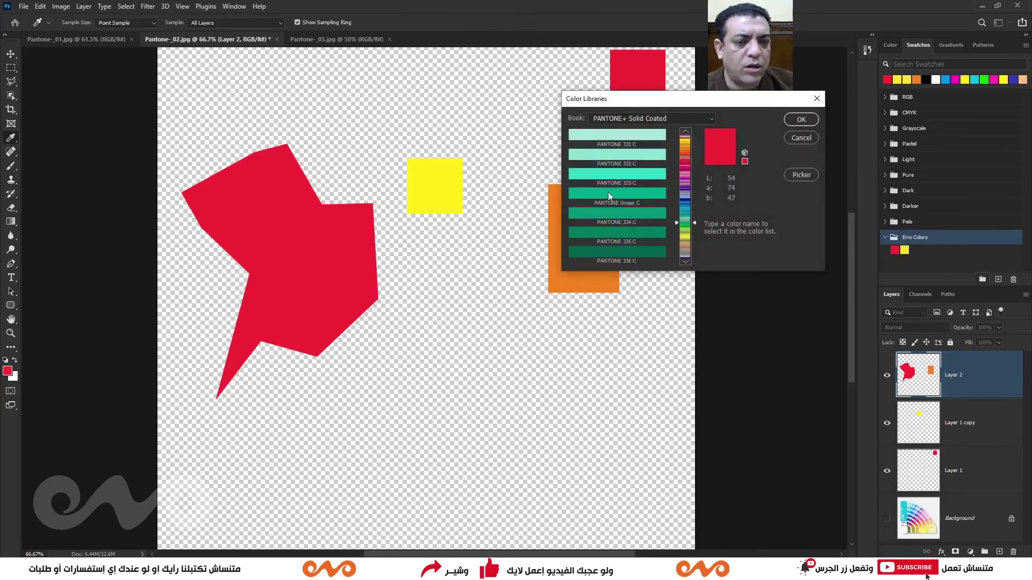
left_click(605, 219)
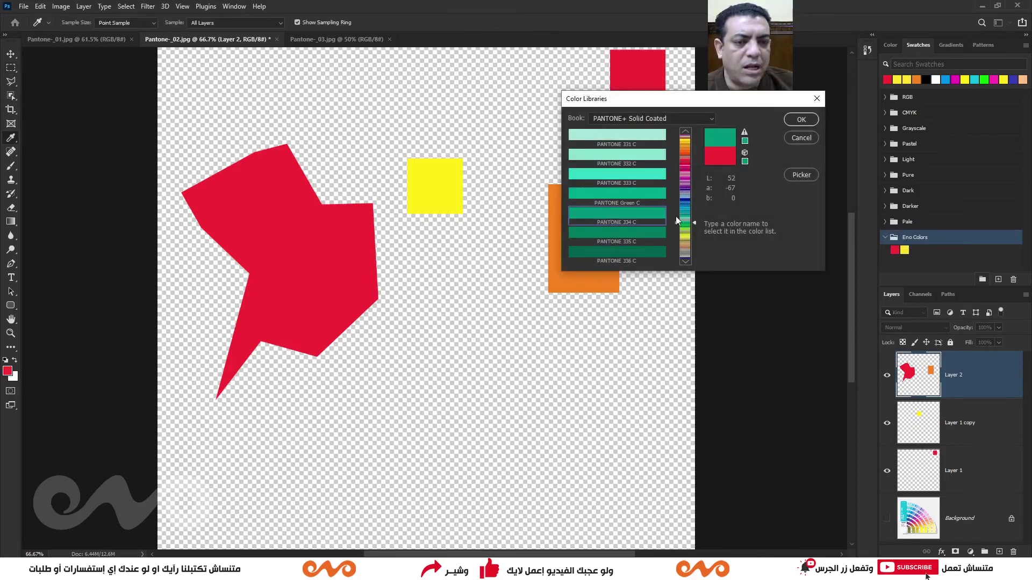
left_click(800, 120)
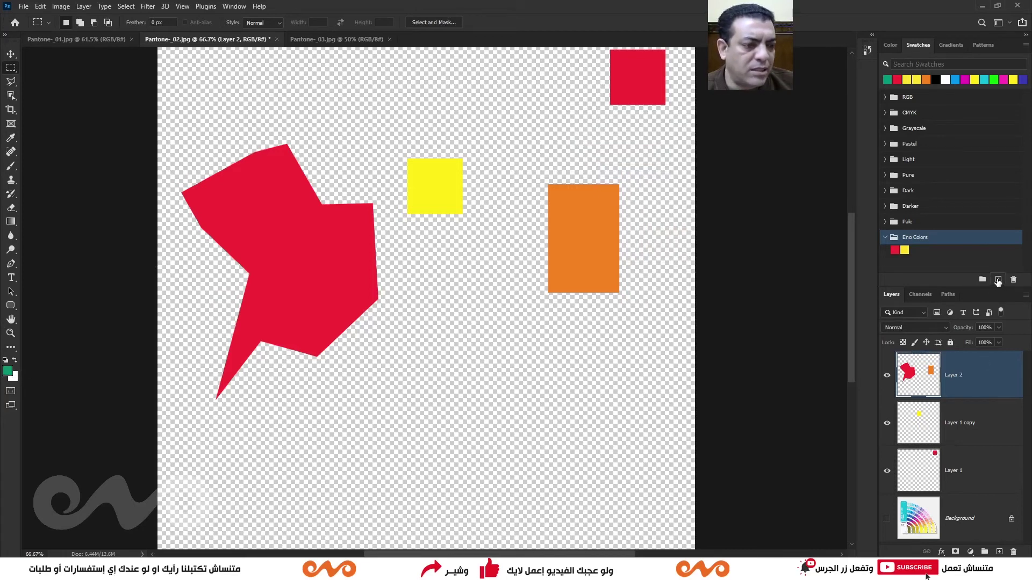
Save the green as a new swatch named 'Eno Pantone color 1' in Eno Colors
left_click(998, 280)
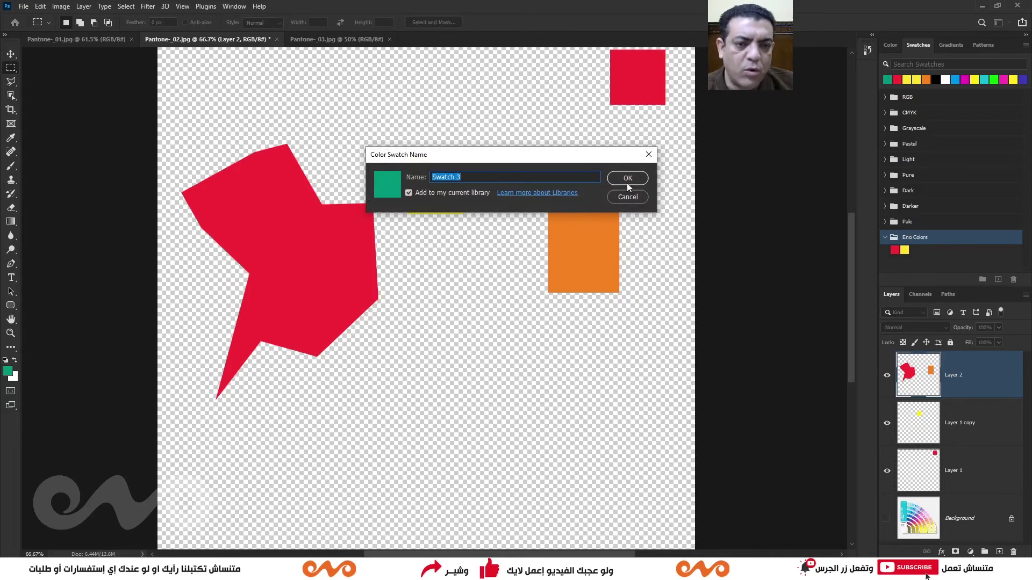
type("Eno Pa")
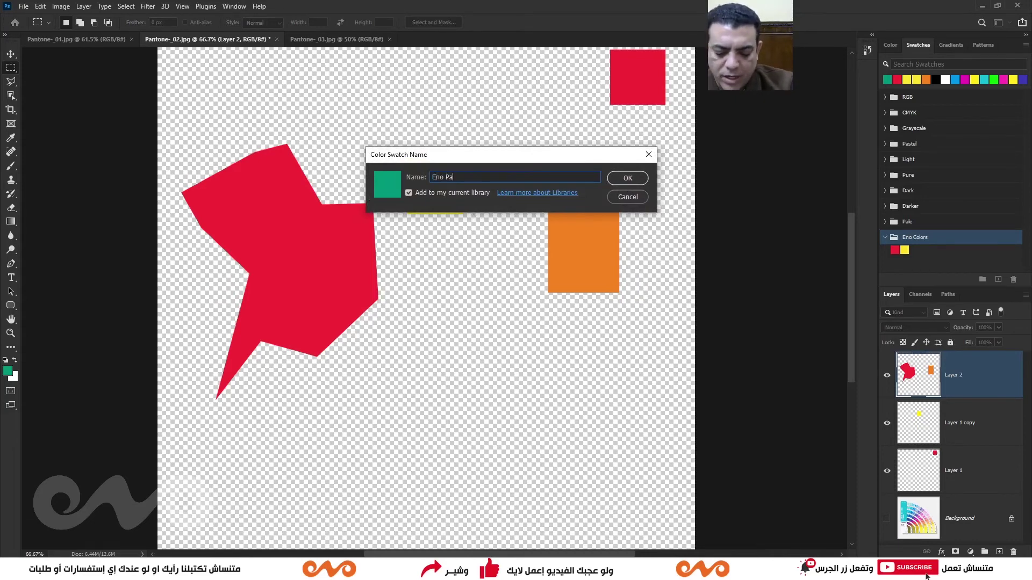
type("ntone color 1")
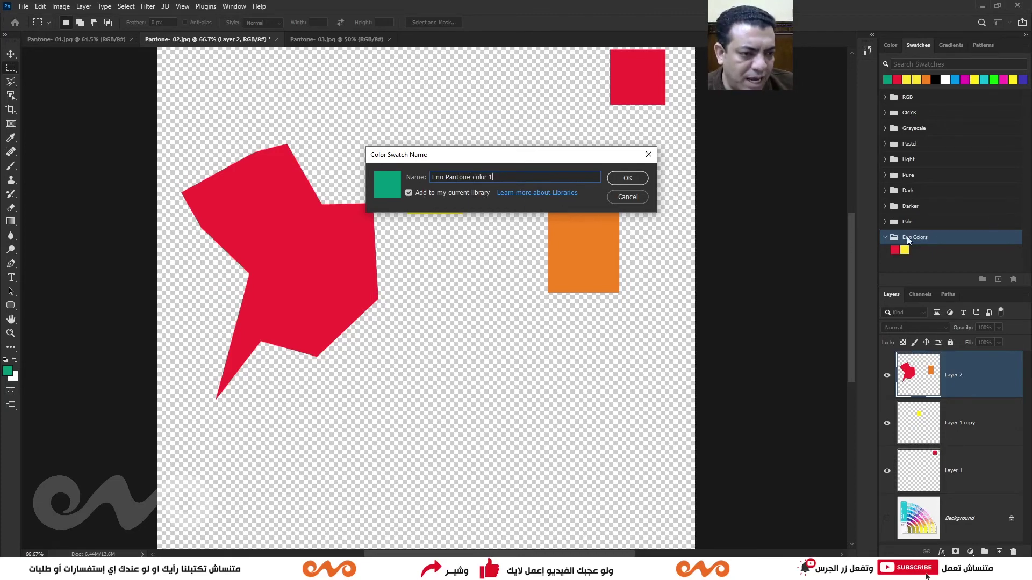
left_click(625, 178)
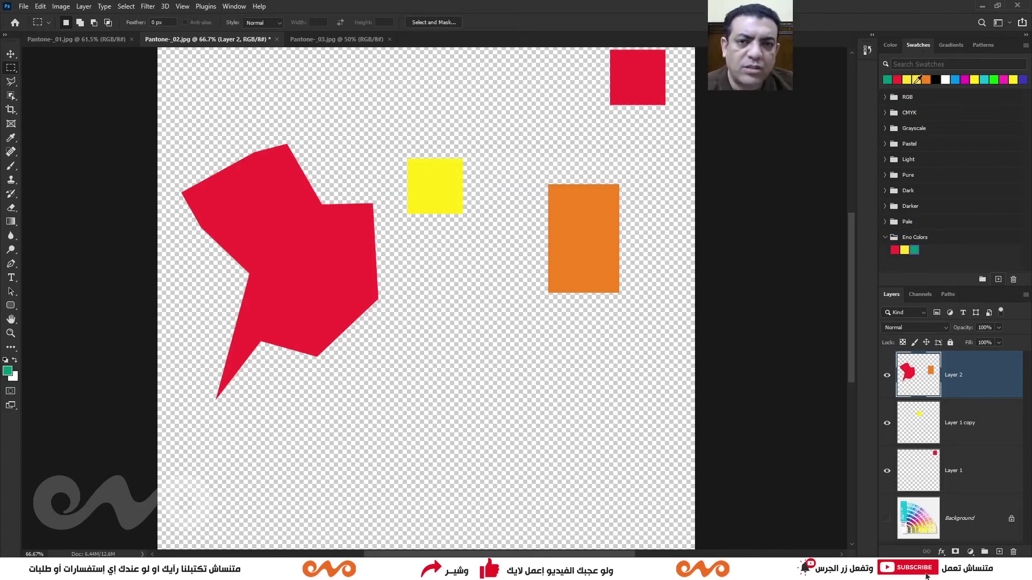
left_click(920, 237)
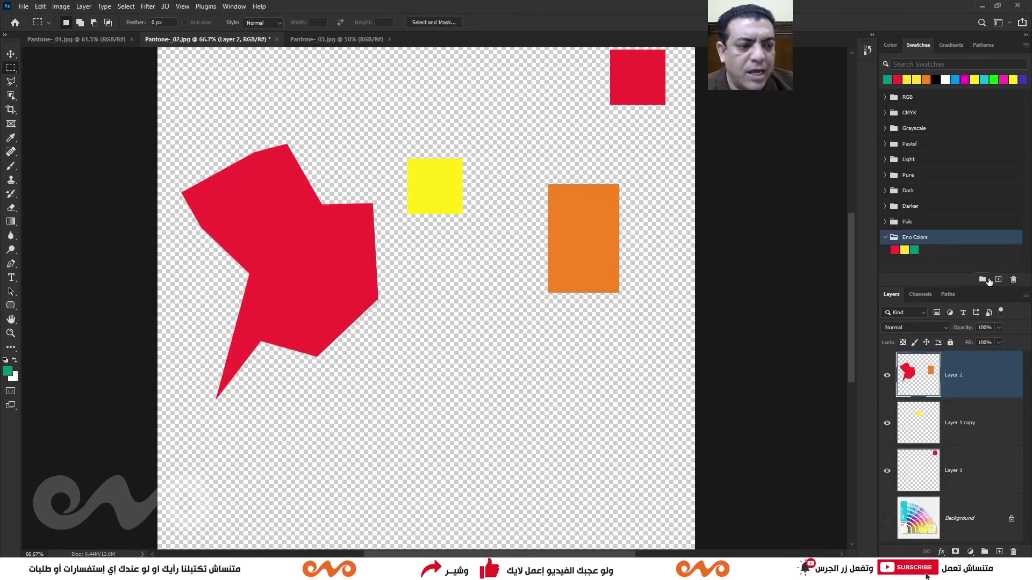
left_click(987, 280)
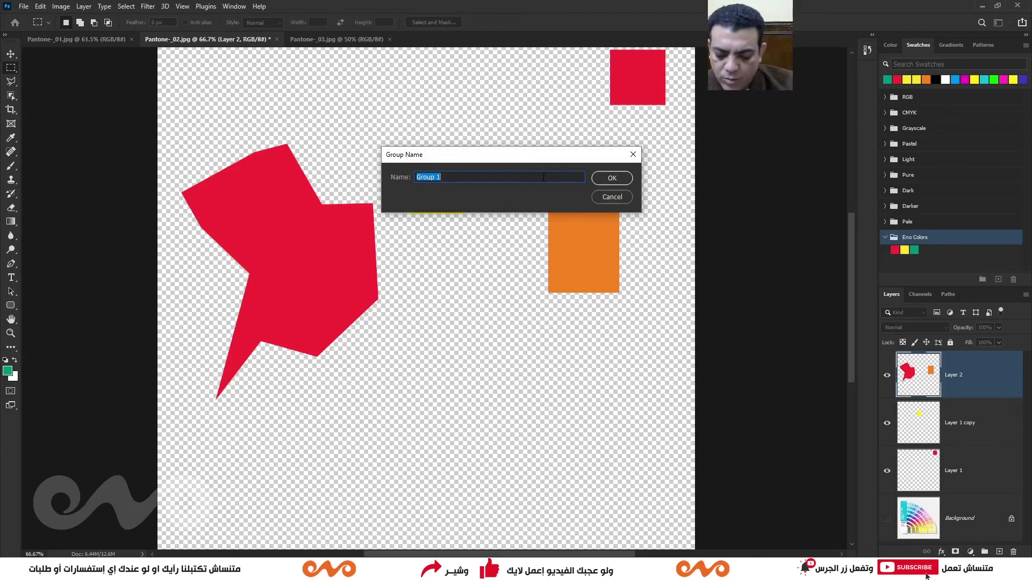
type("Eno 2")
key("Return")
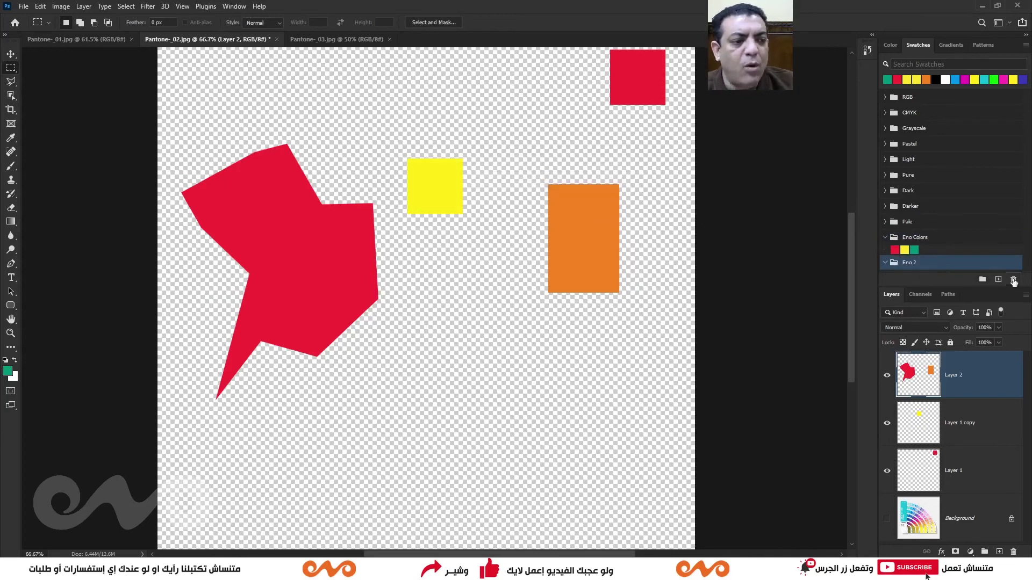
left_click(1013, 280)
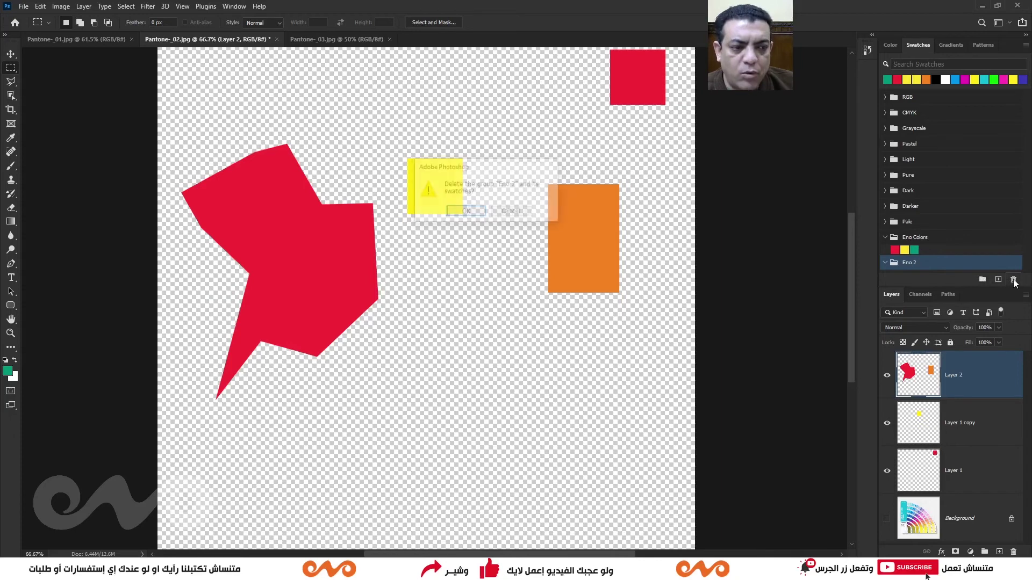
left_click(458, 212)
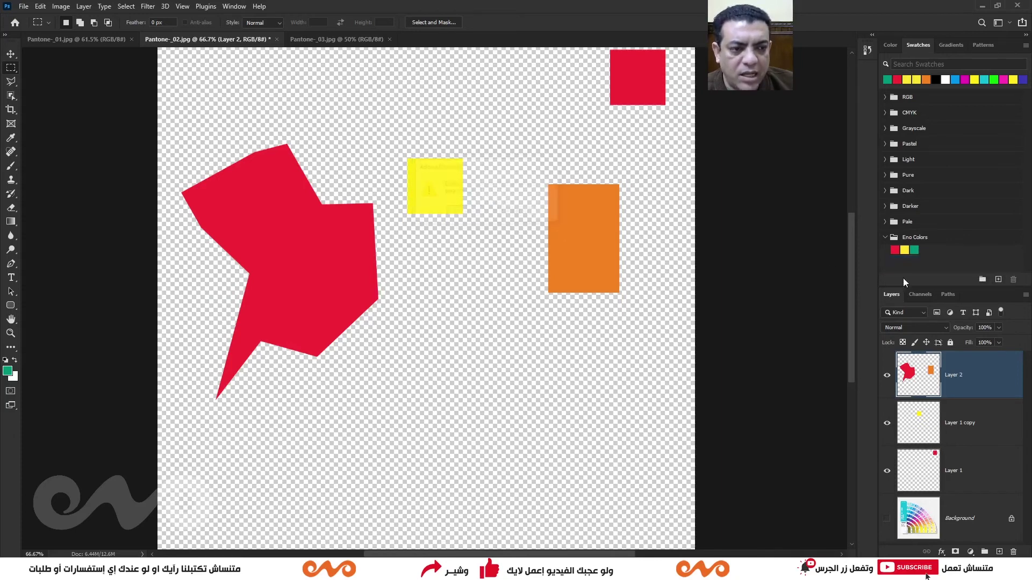
left_click(909, 237)
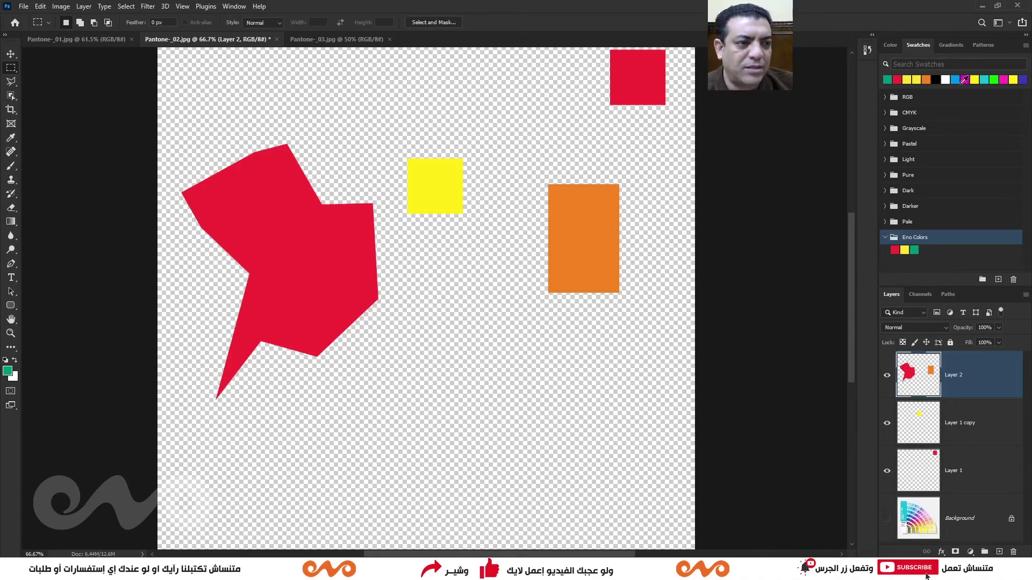
Open the Layers panel's Panel Options and close them without changes
left_click(1026, 295)
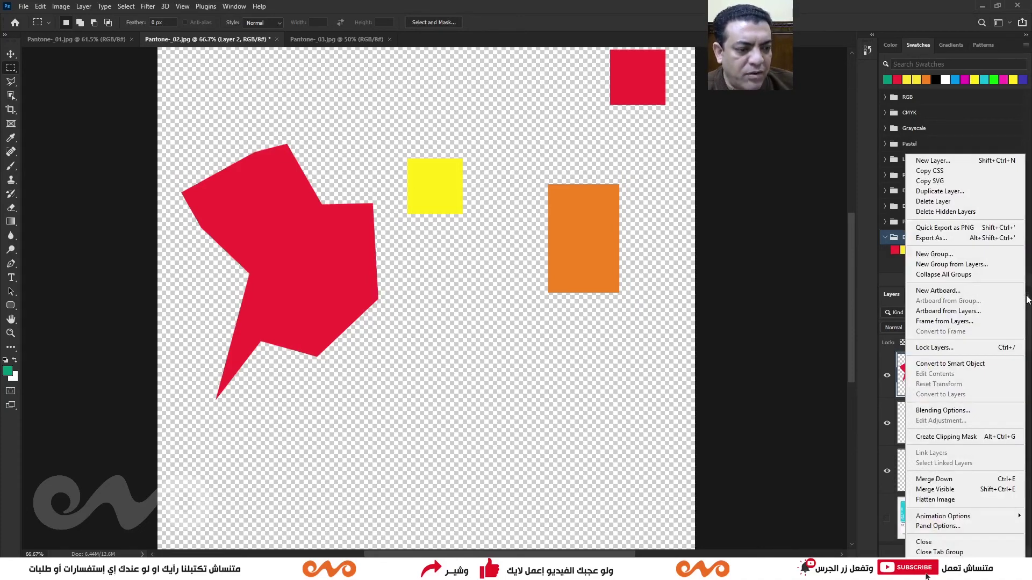
left_click(958, 526)
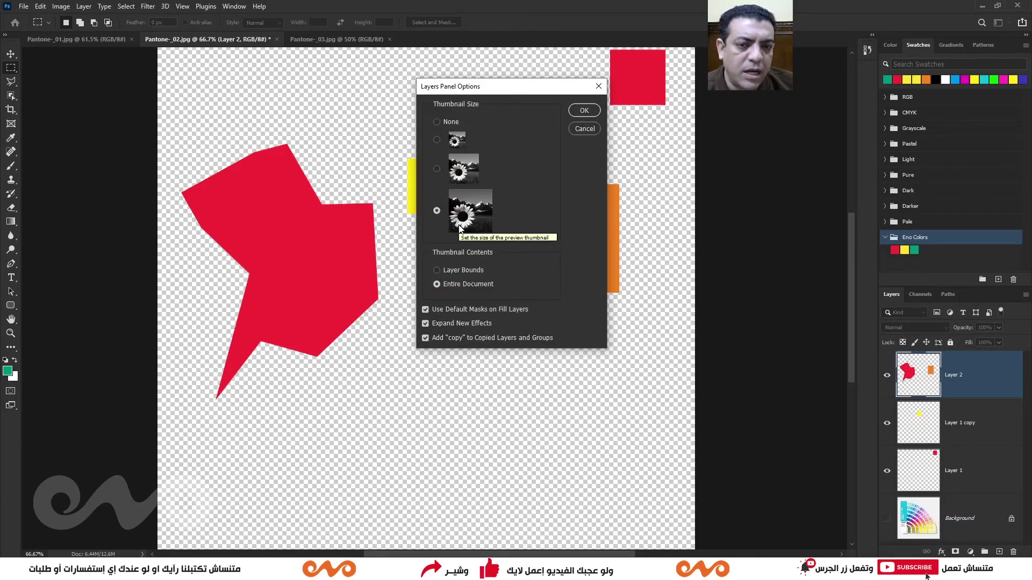
left_click(583, 111)
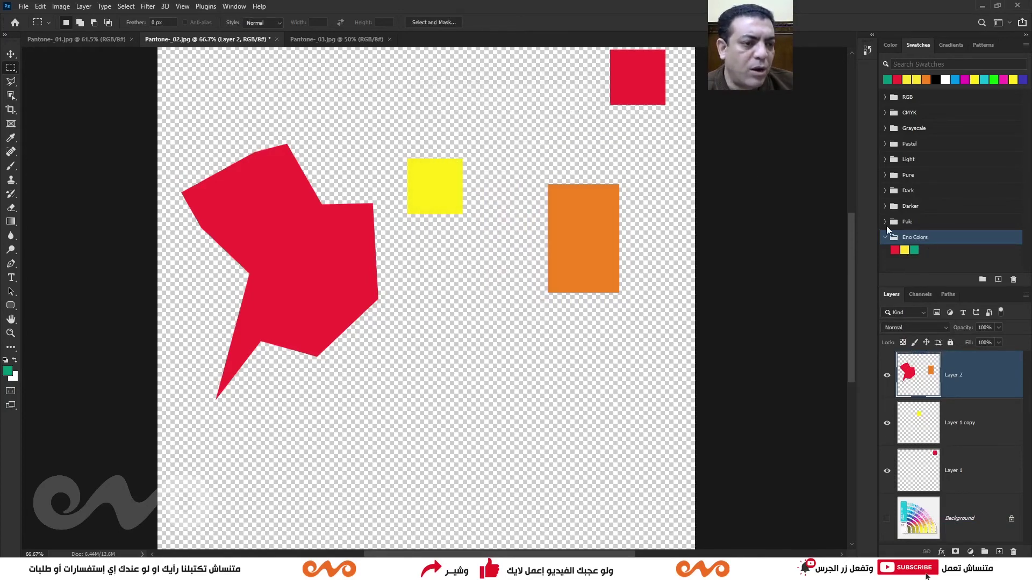
Cycle the swatch display through Tiny, Small, then Large Thumbnail
left_click(1024, 47)
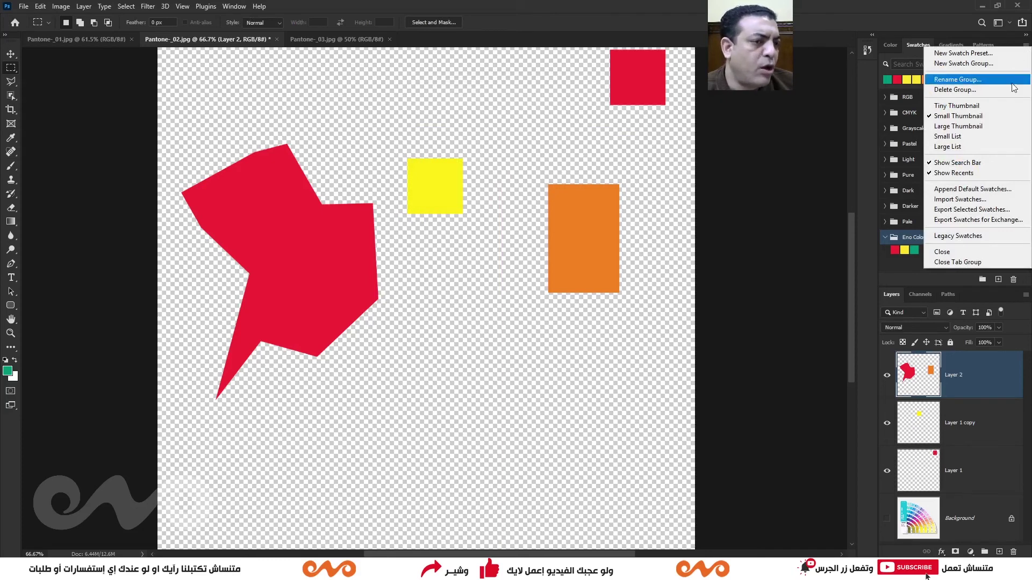
left_click(1000, 106)
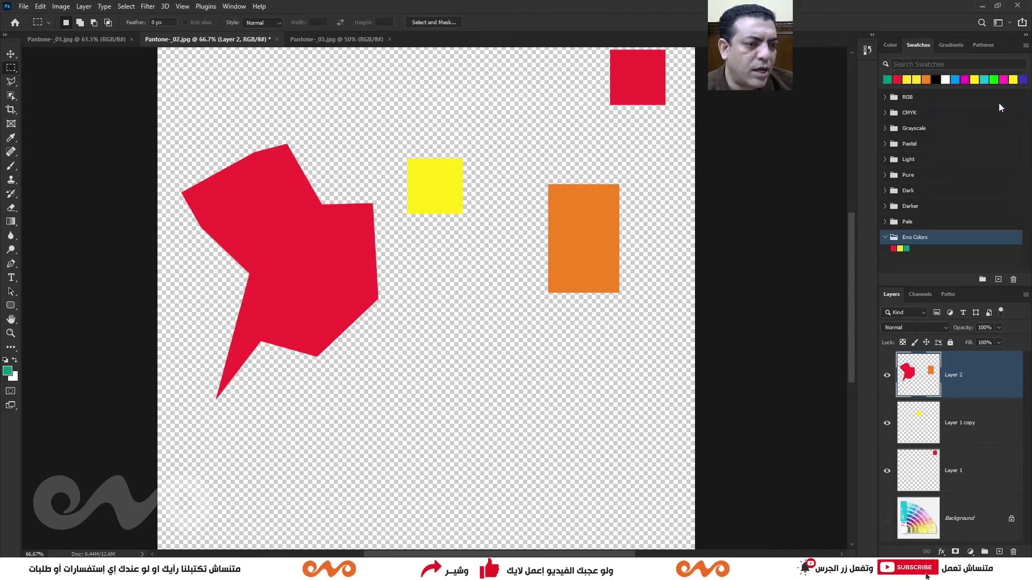
left_click(1025, 46)
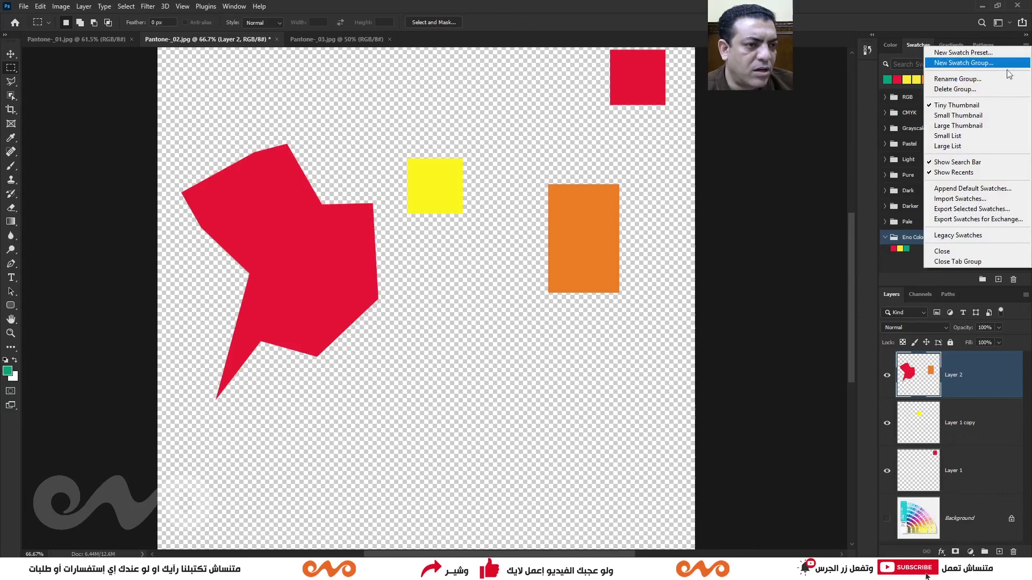
left_click(962, 114)
left_click(1025, 46)
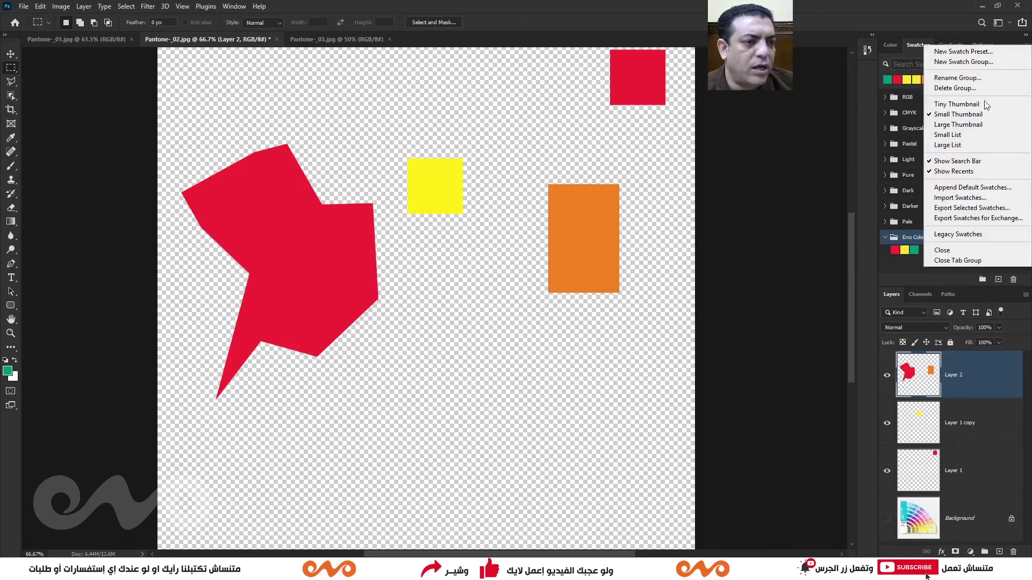
left_click(962, 120)
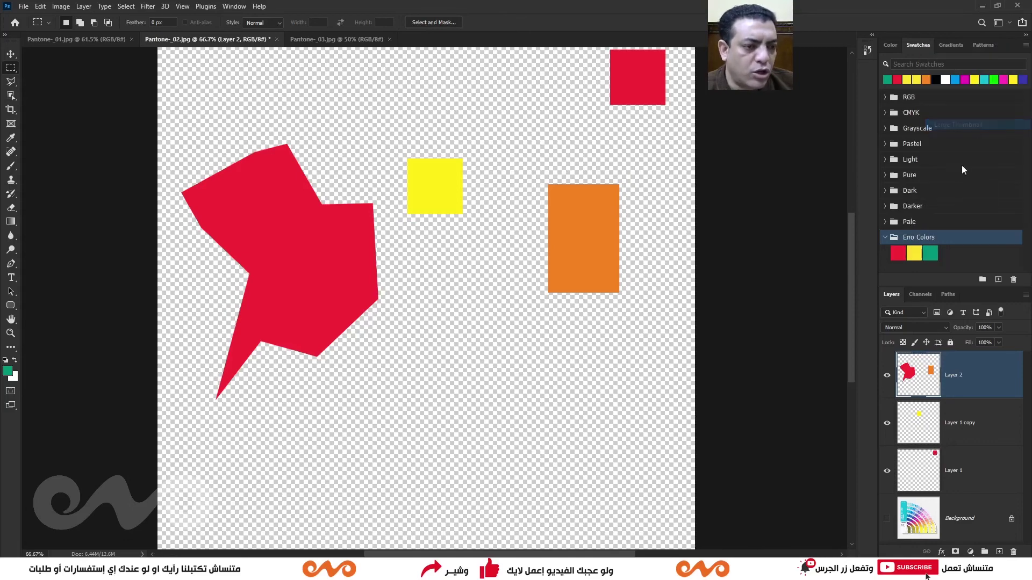
left_click(1025, 46)
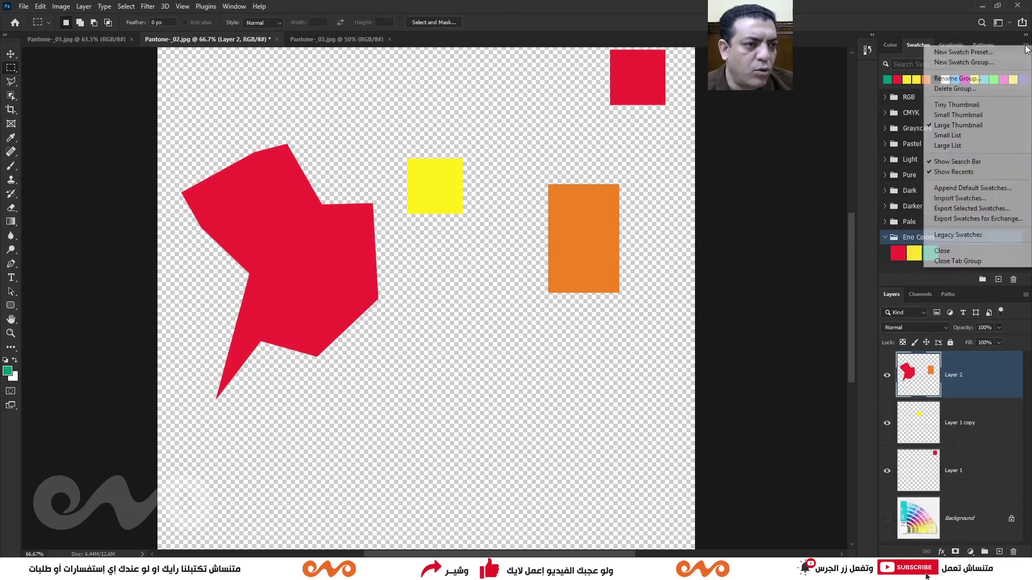
Show swatches as Small List, then Large List, so Eno Colors entries appear by name
left_click(963, 137)
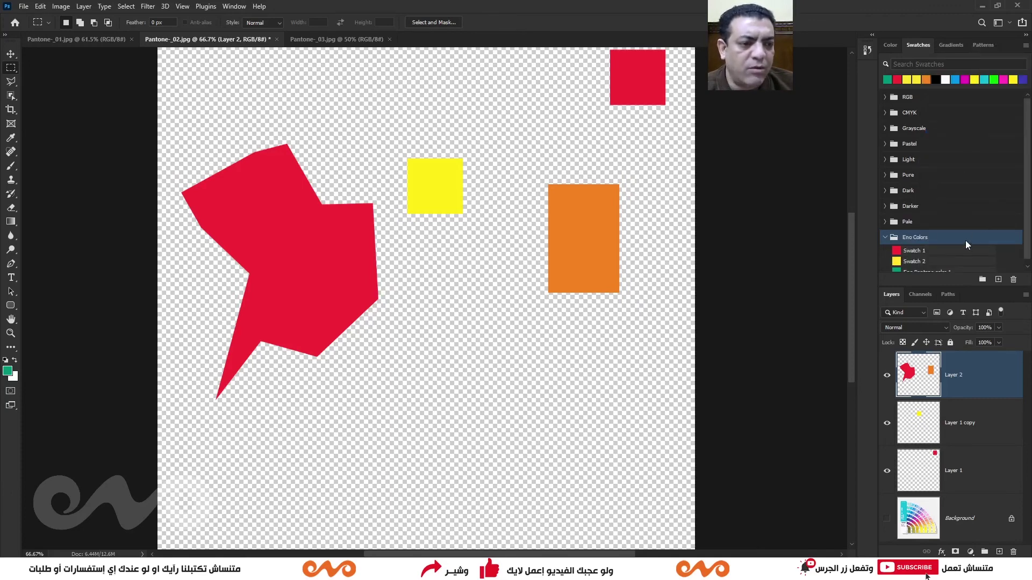
scroll(995, 240, "down", 1)
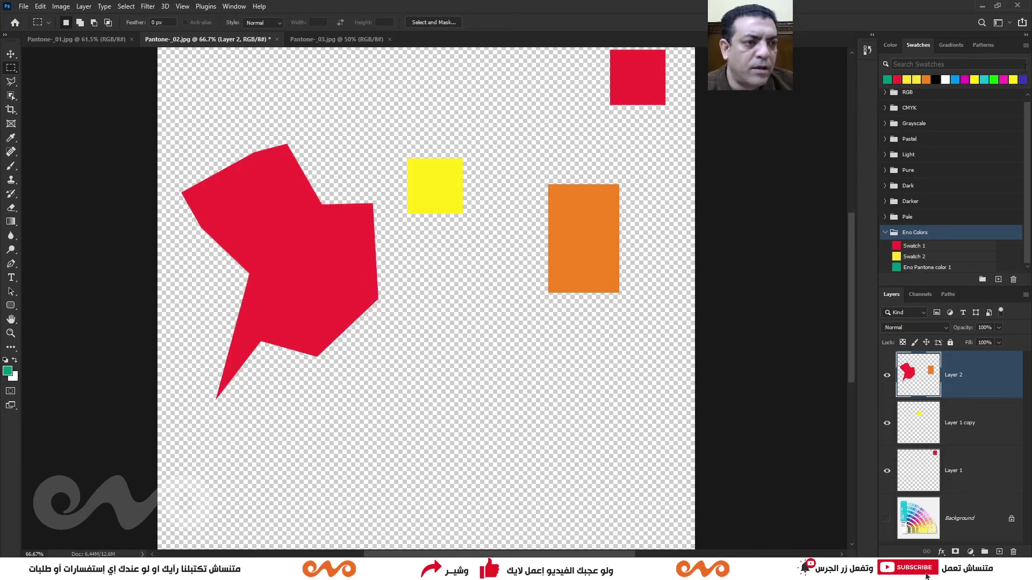
left_click(1025, 46)
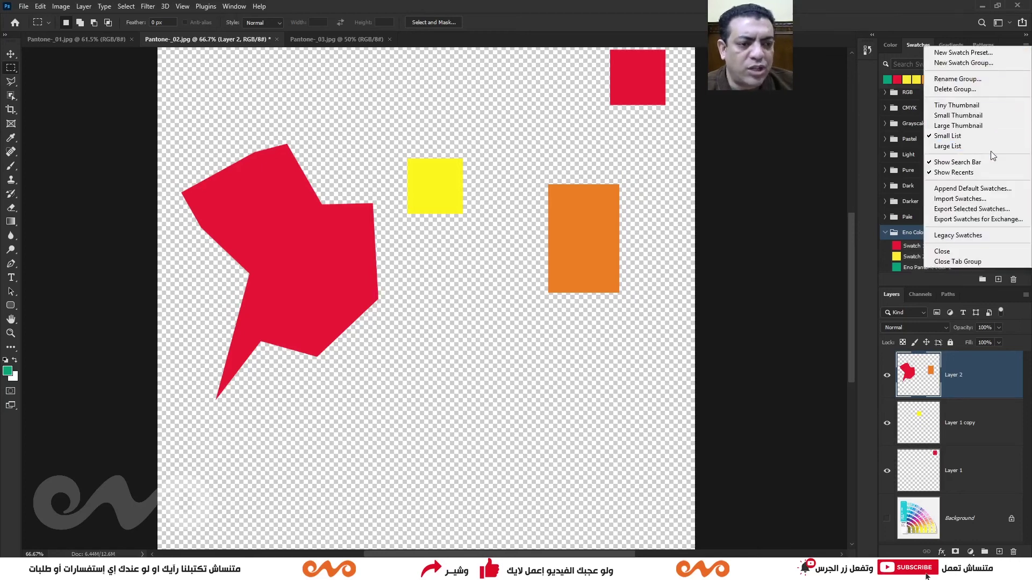
left_click(962, 147)
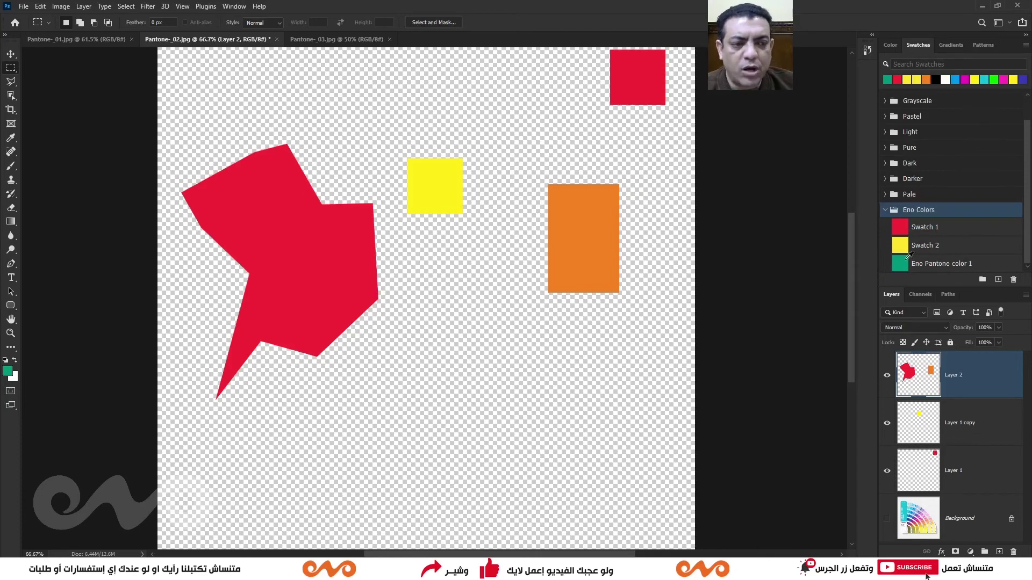
left_click(1026, 46)
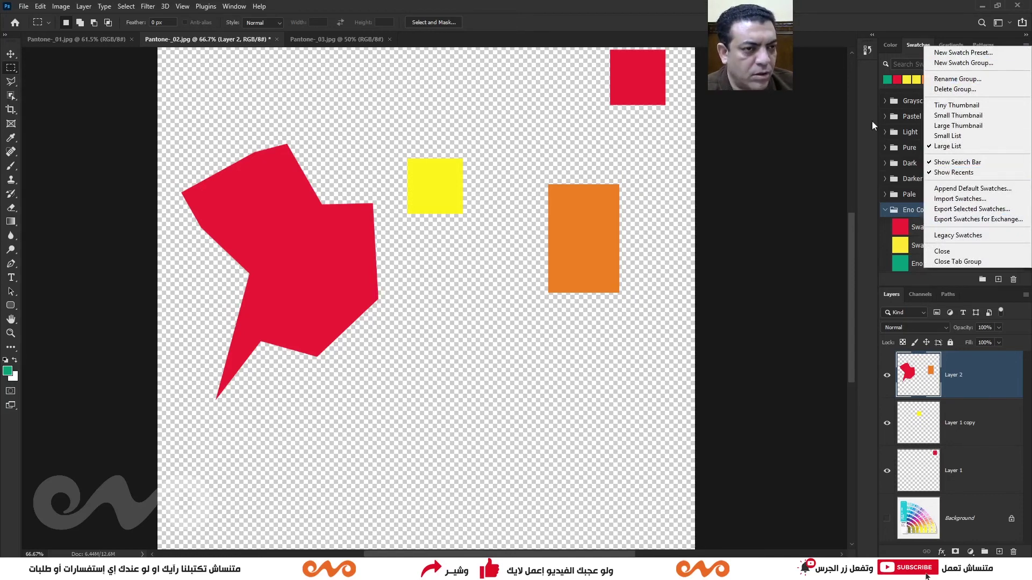
left_click(845, 41)
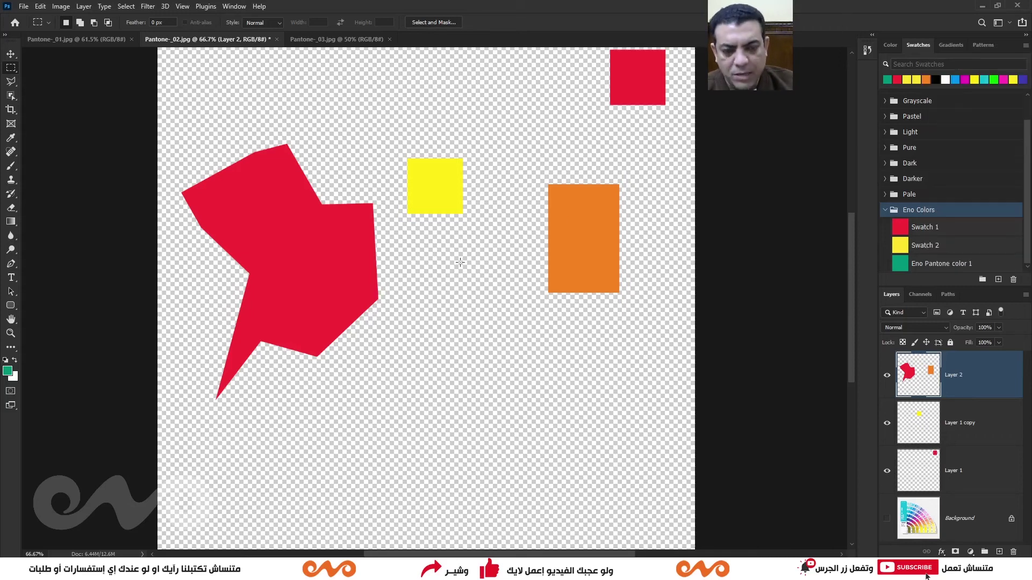
Paint a broad green ground strip along the canvas bottom with a smaller brush
key("b")
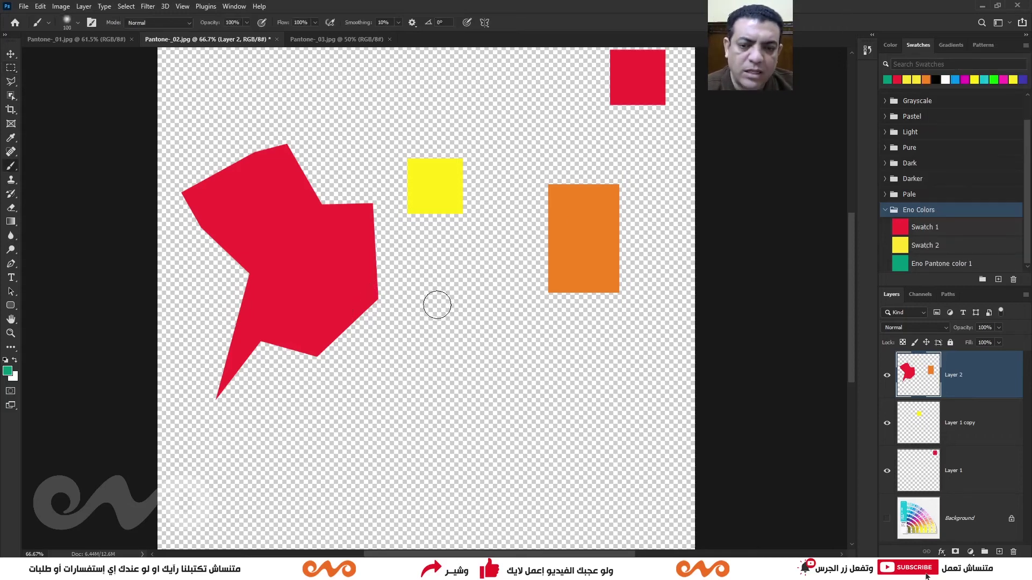
key("bracketleft")
key("bracketleft")
key("bracketleft")
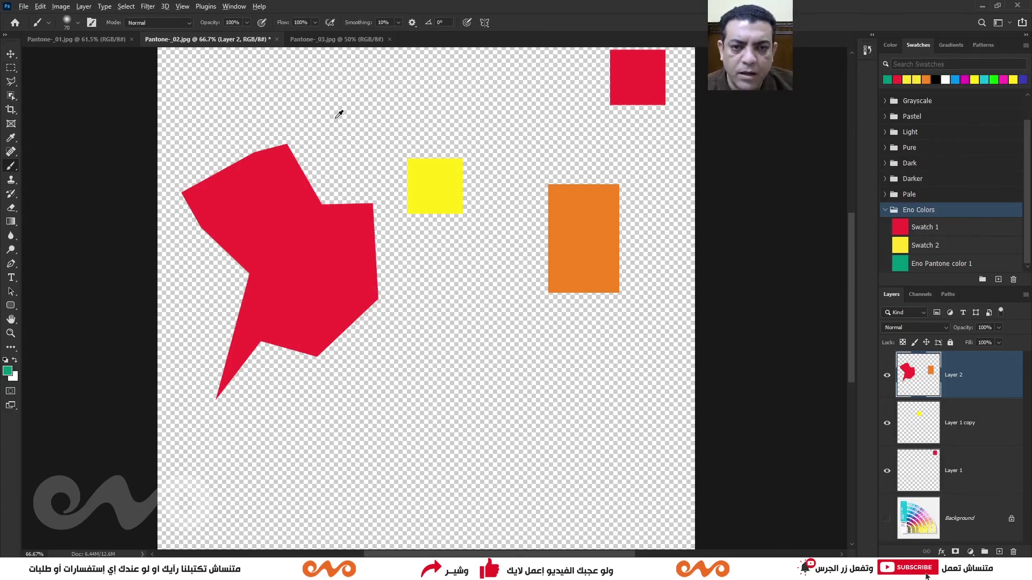
mouse_move(348, 117)
left_mouse_down()
mouse_move(387, 108)
mouse_move(421, 132)
left_mouse_up()
key("ctrl+z")
mouse_move(601, 481)
left_mouse_down()
mouse_move(628, 495)
mouse_move(618, 502)
mouse_move(629, 516)
mouse_move(540, 502)
mouse_move(672, 473)
mouse_move(693, 505)
mouse_move(645, 524)
left_mouse_up()
left_click_drag(569, 473, 569, 454)
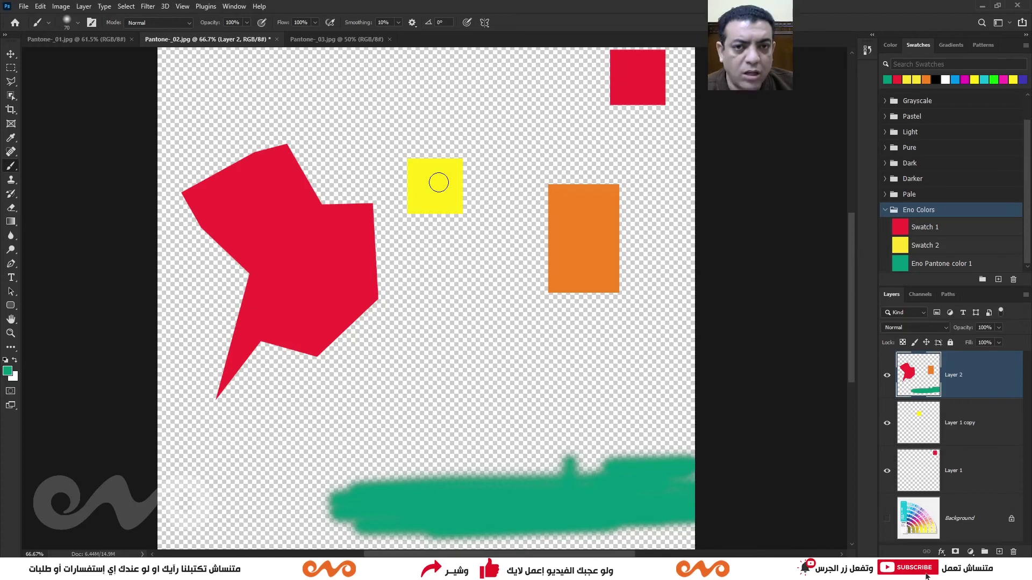
Paint an orange tree trunk from the ground, topped with green foliage clumps
left_click(442, 178, "alt")
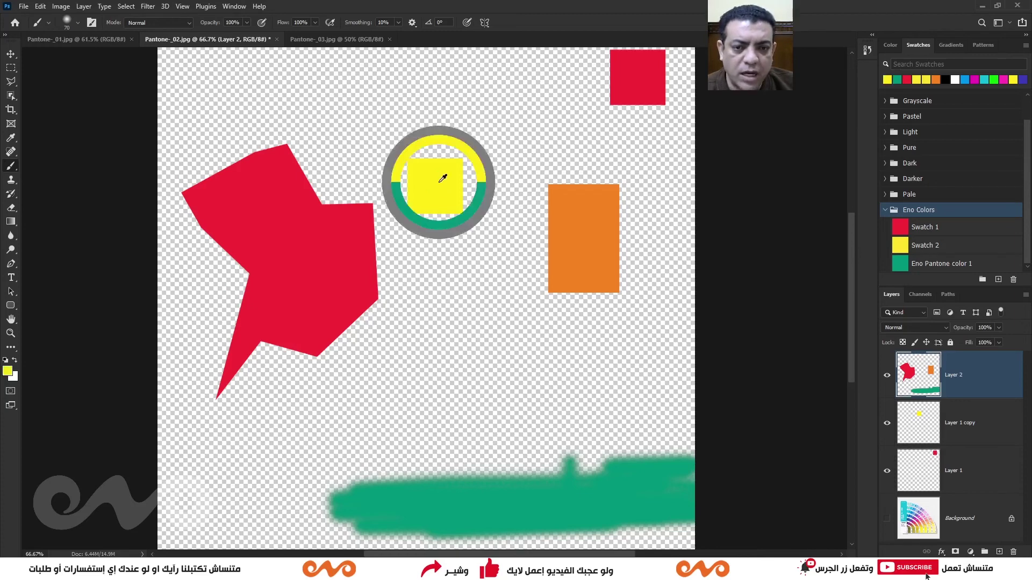
left_click(582, 219, "alt")
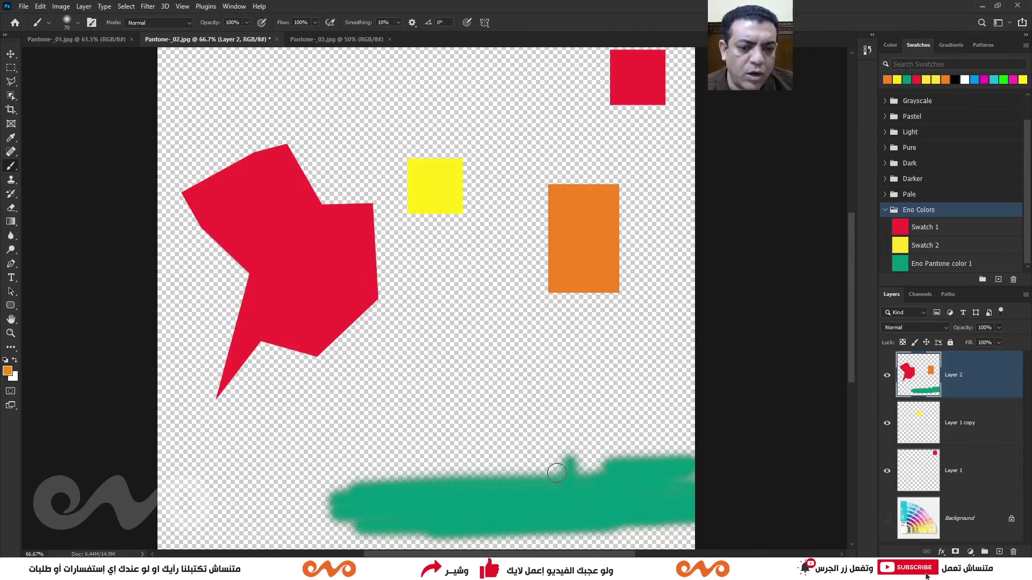
mouse_move(557, 473)
left_mouse_down()
mouse_move(553, 403)
mouse_move(572, 467)
mouse_move(579, 410)
mouse_move(521, 380)
mouse_move(574, 380)
mouse_move(577, 389)
mouse_move(553, 395)
mouse_move(555, 354)
mouse_move(556, 377)
left_mouse_up()
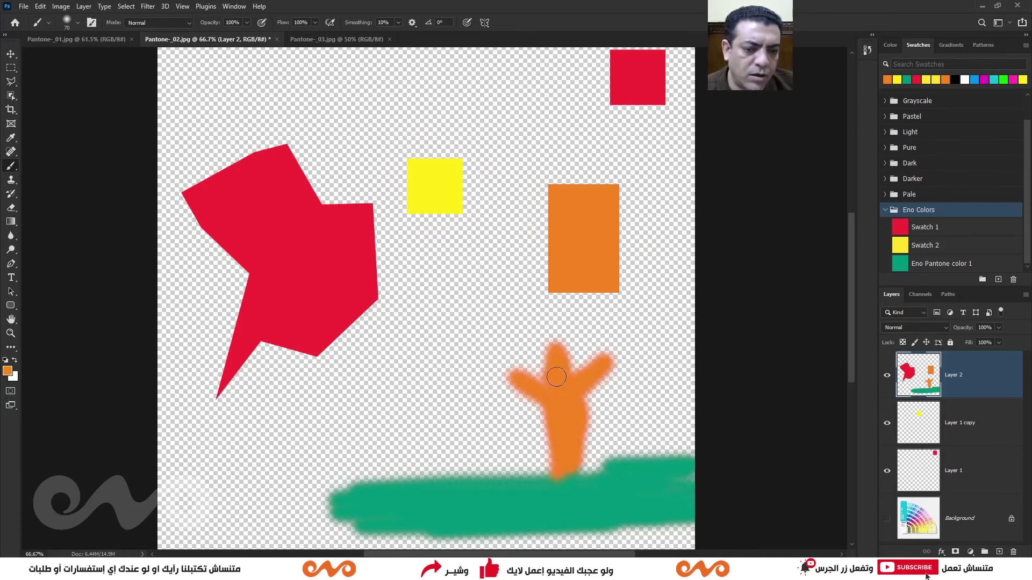
left_click(502, 506, "alt")
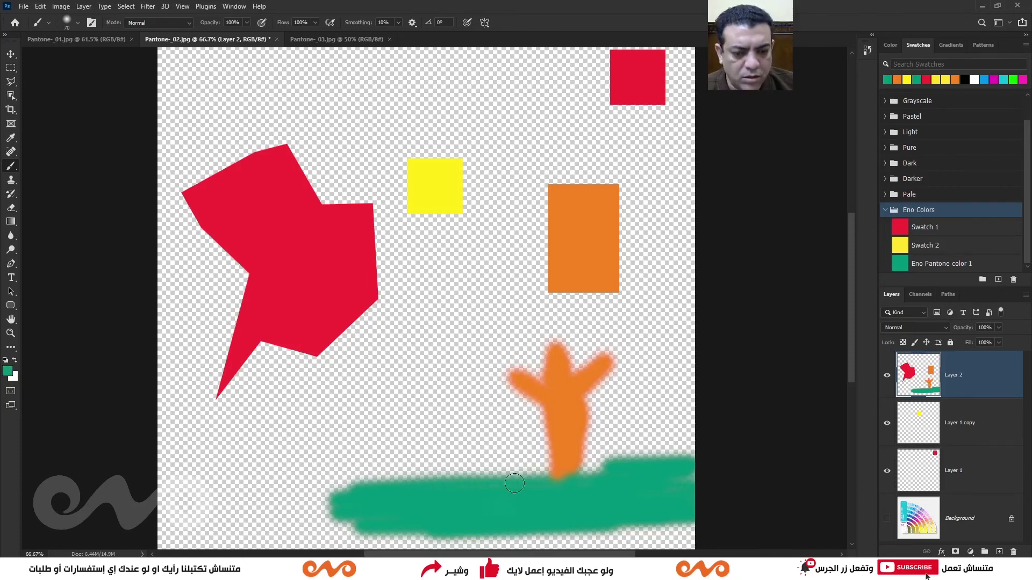
mouse_move(512, 376)
left_mouse_down()
mouse_move(486, 370)
mouse_move(513, 355)
mouse_move(499, 333)
mouse_move(474, 372)
mouse_move(553, 322)
mouse_move(541, 335)
mouse_move(618, 322)
mouse_move(652, 362)
mouse_move(626, 345)
left_mouse_up()
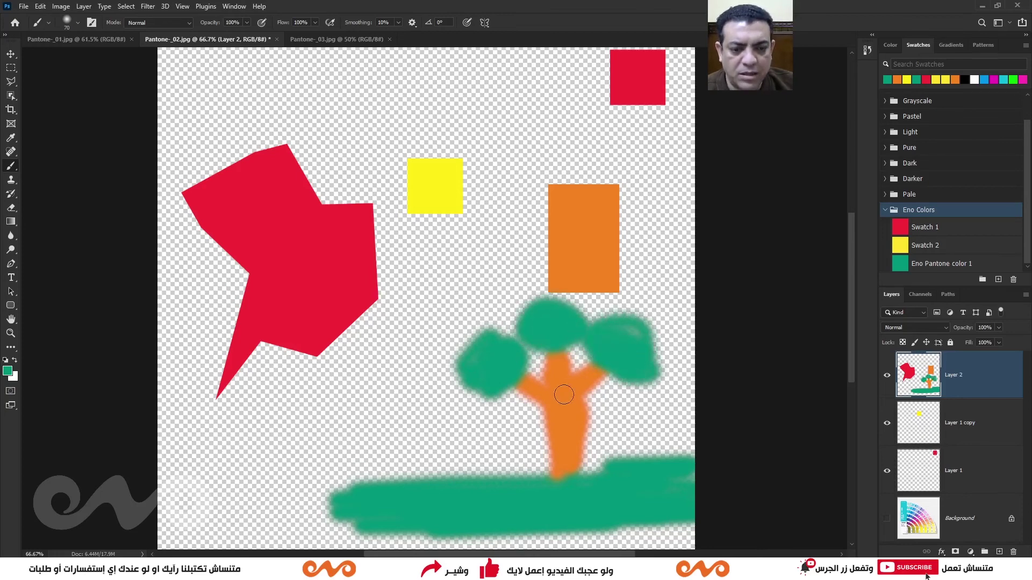
Sample red, paint a stray scribble near the top, and undo it
left_click(640, 77, "alt")
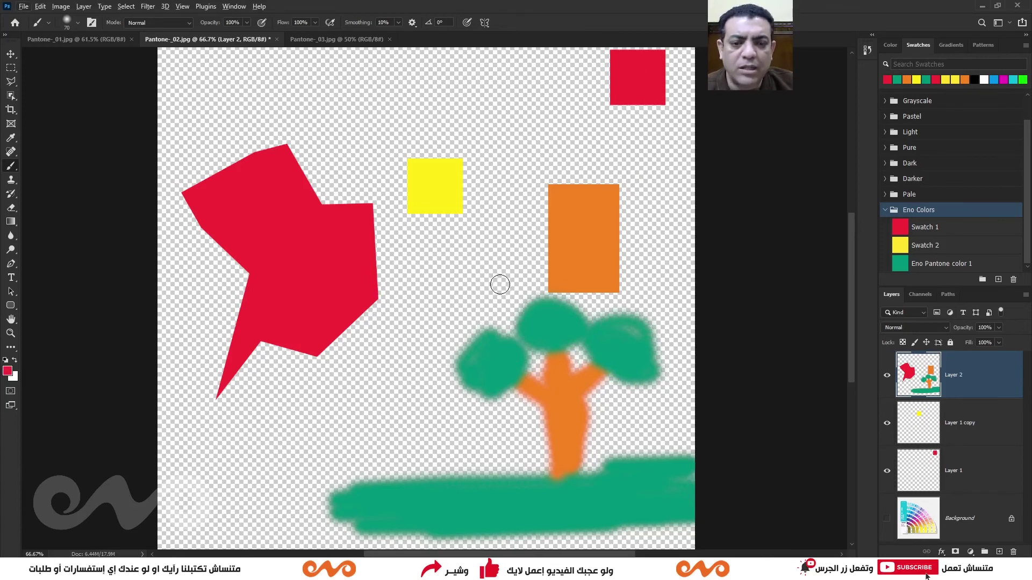
left_click_drag(322, 78, 315, 108)
key("ctrl+z")
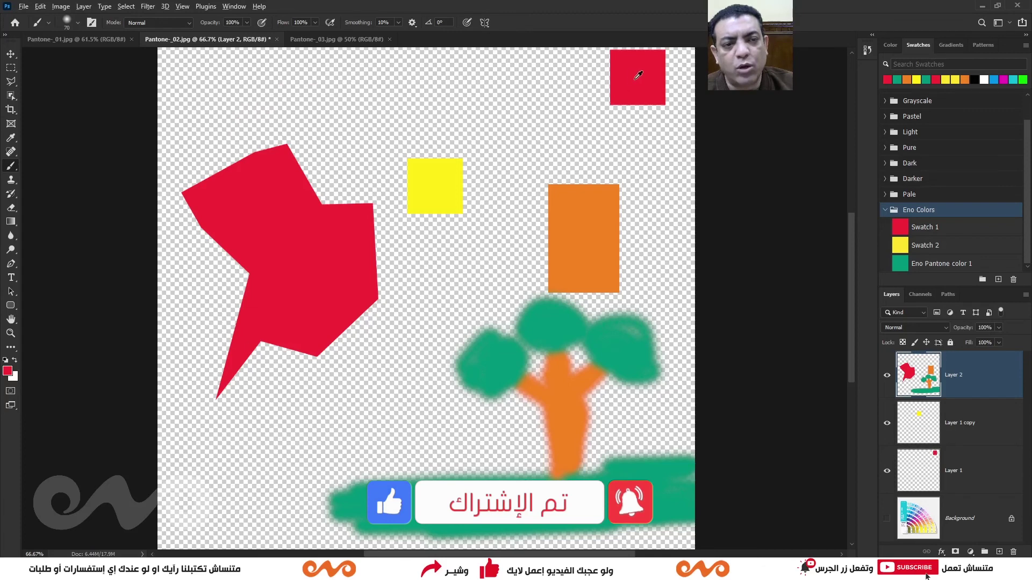
Dab small red fruit dots across the left, middle and right foliage clumps
key("bracketleft")
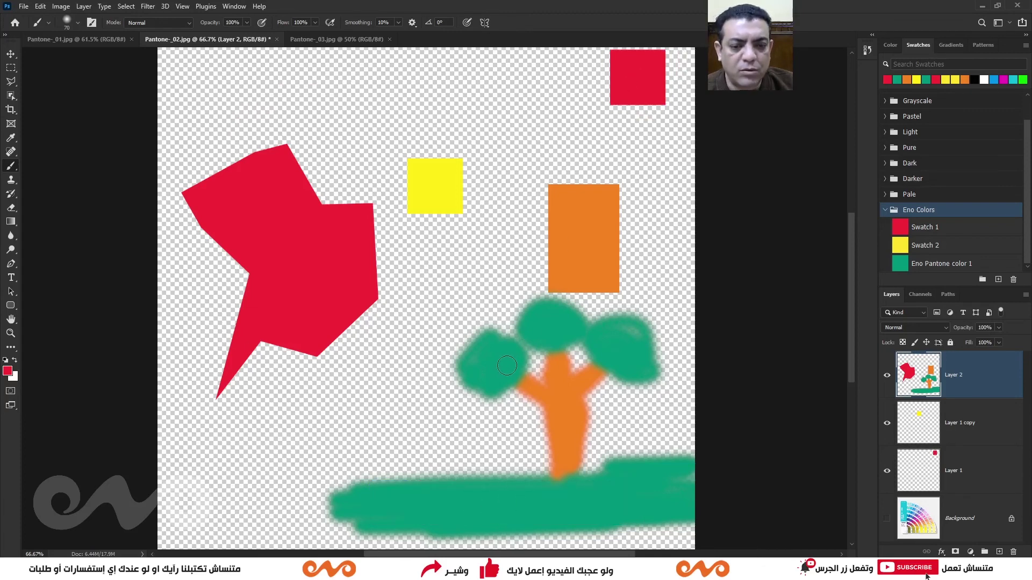
key("bracketleft")
key("bracketleft")
key("bracketleft")
left_click(515, 358)
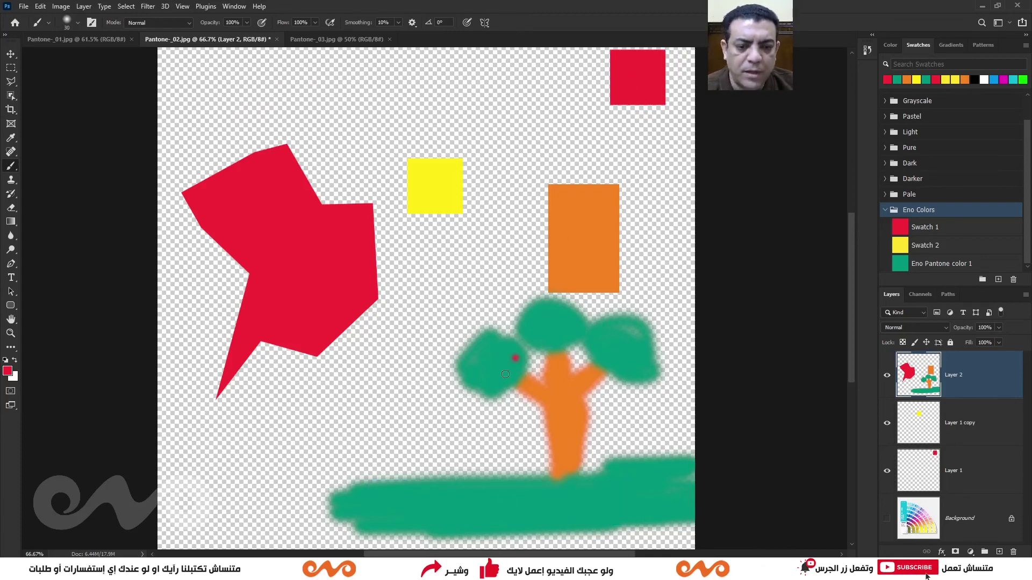
left_click(501, 383)
left_click(477, 368)
left_click(489, 349)
left_click(545, 326)
left_click(542, 313)
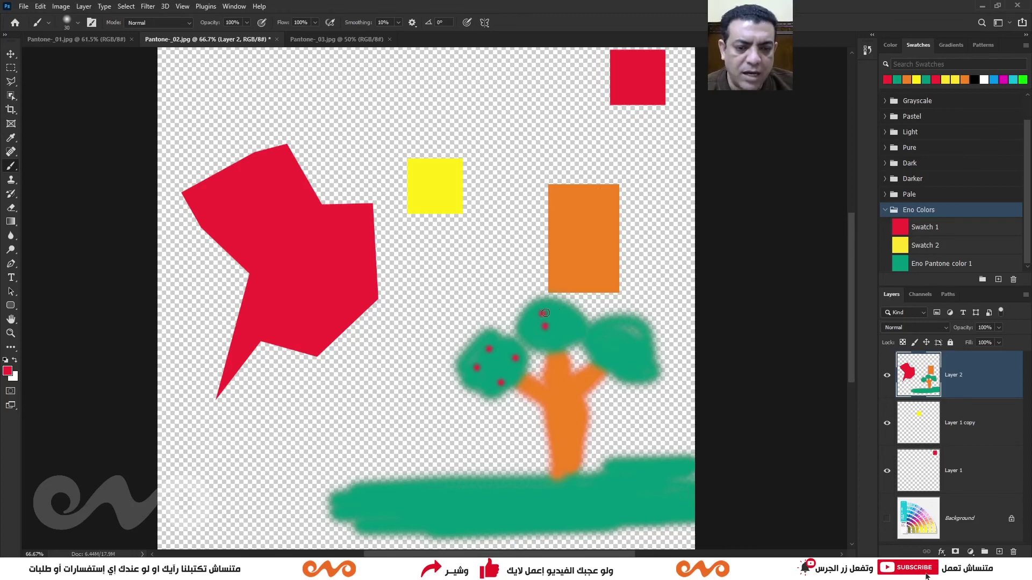
left_click(575, 316)
left_click(558, 341)
left_click(616, 328)
left_click(643, 356)
left_click(635, 370)
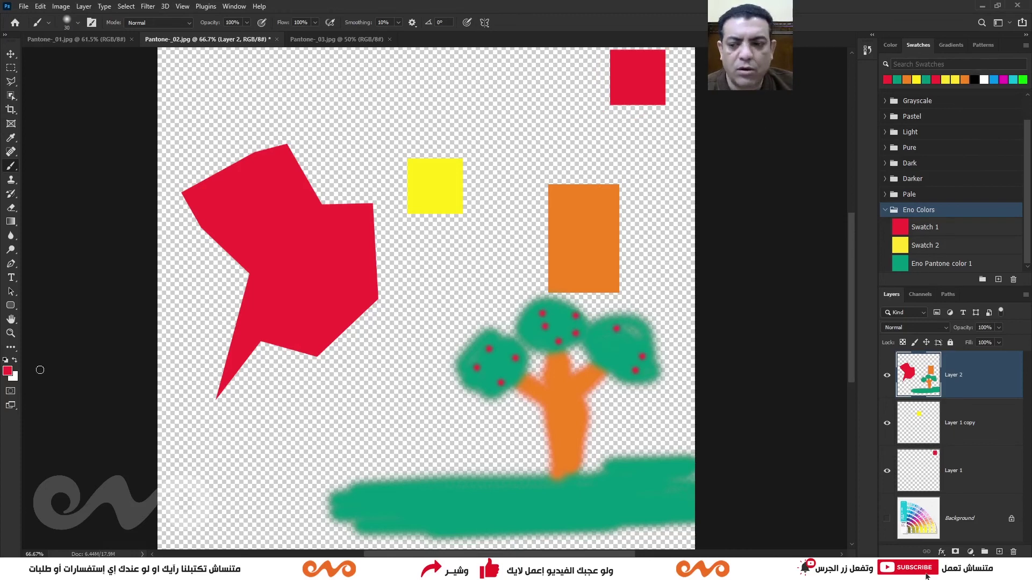
left_click(8, 371)
Paint the ground and trunk dark brown 2d140c, adding a right branch
left_click_drag(641, 226, 667, 237)
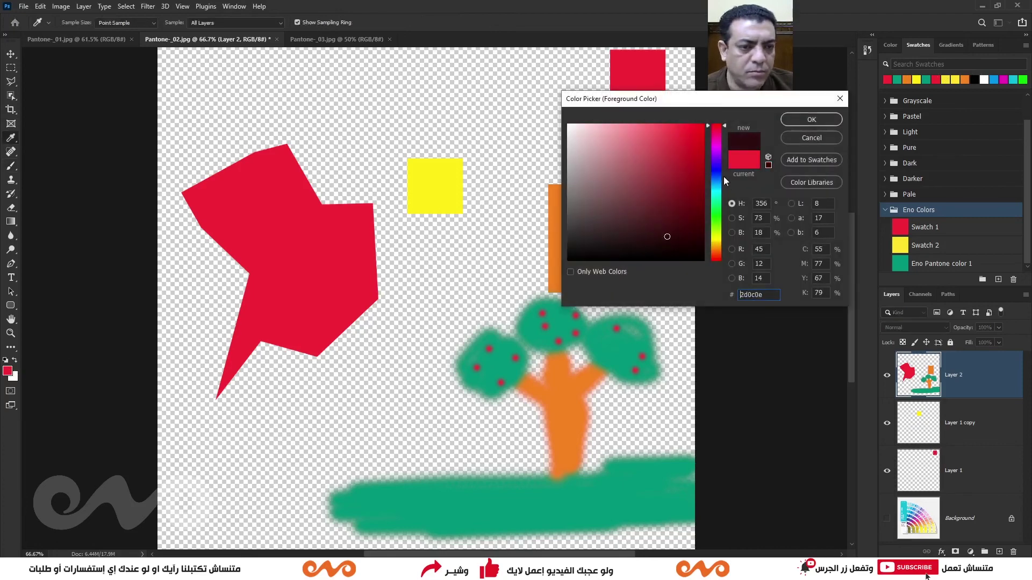
left_click_drag(717, 176, 710, 255)
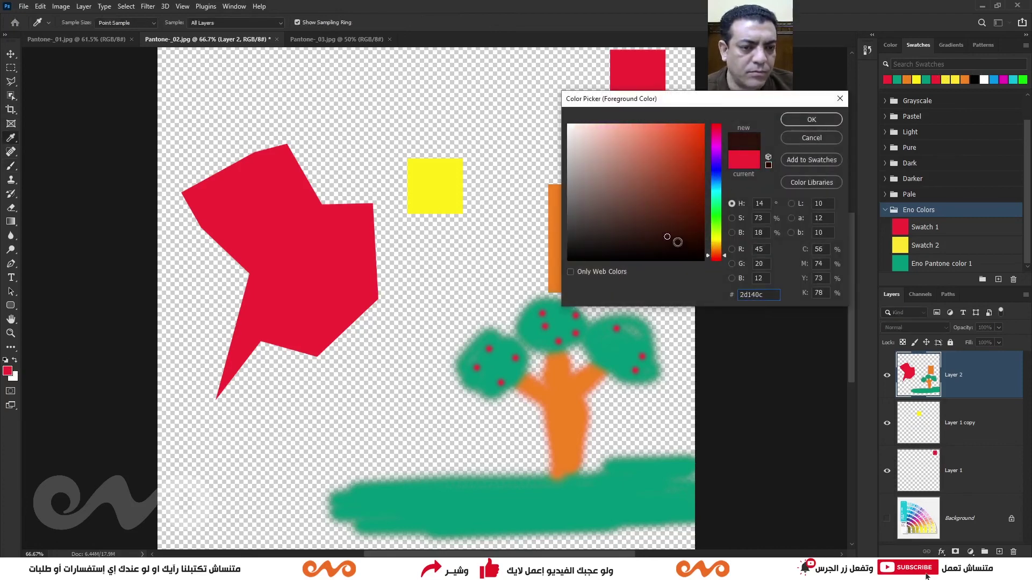
left_click(790, 120)
key("bracketright")
key("bracketright")
key("bracketright")
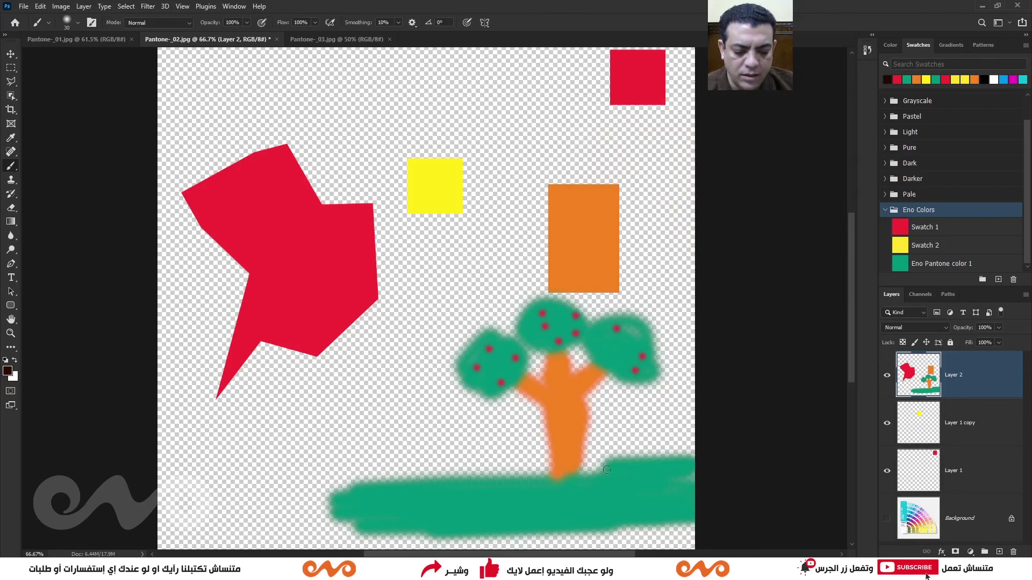
left_click_drag(720, 457, 489, 511)
mouse_move(417, 502)
left_mouse_down()
mouse_move(565, 503)
mouse_move(315, 505)
left_mouse_up()
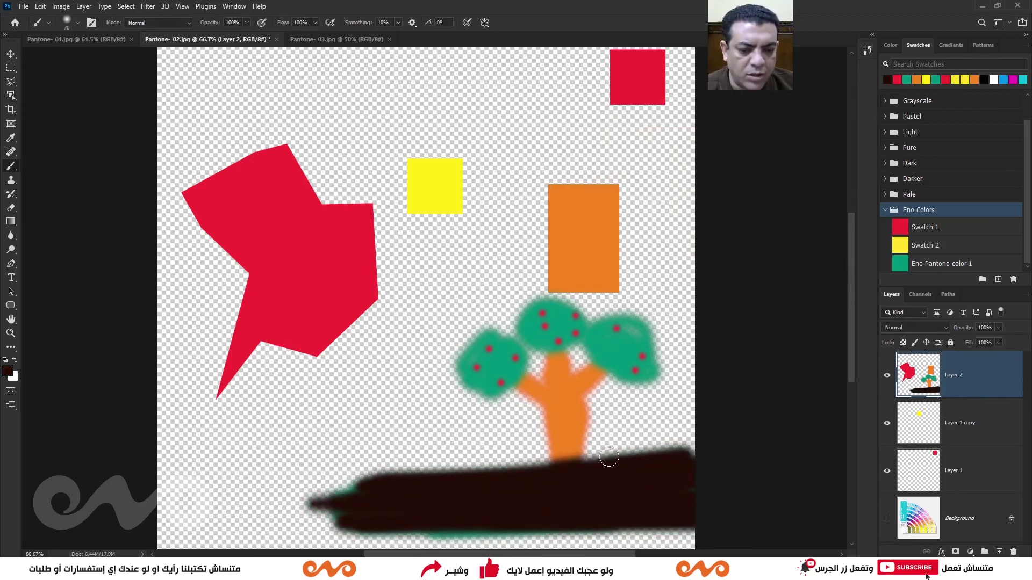
mouse_move(570, 462)
left_mouse_down()
mouse_move(529, 384)
mouse_move(558, 393)
left_mouse_up()
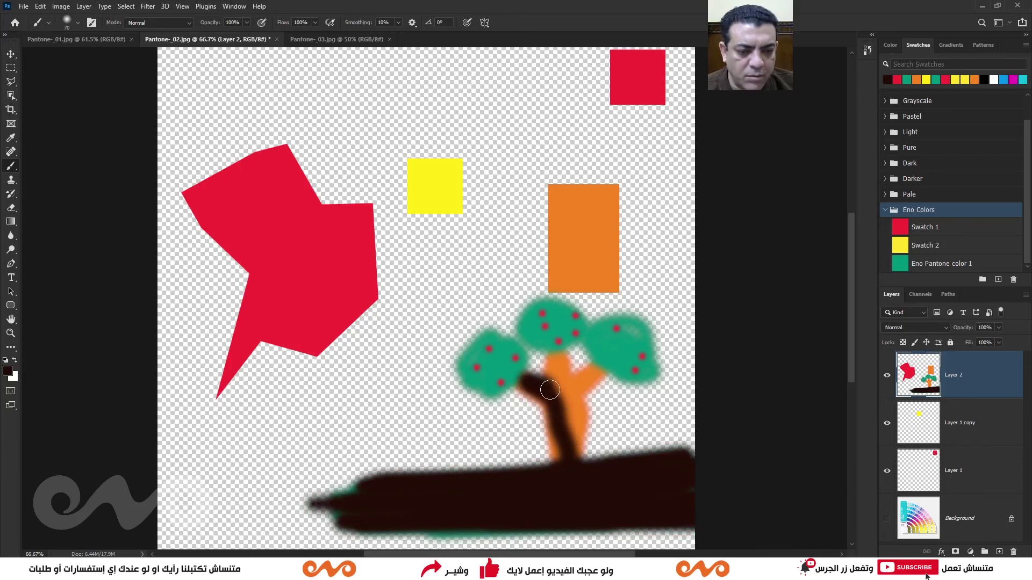
left_click_drag(564, 458, 574, 414)
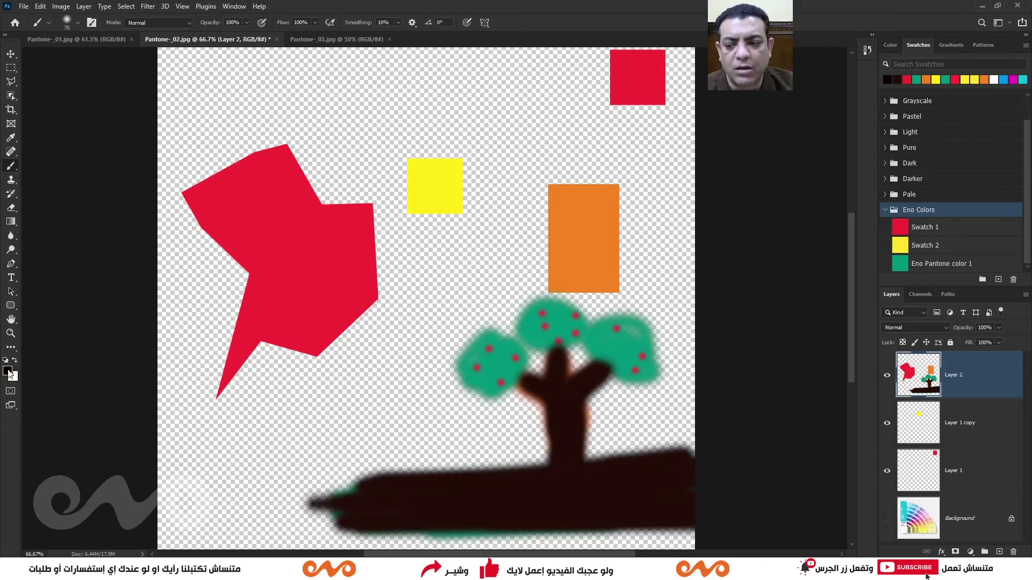
Cancel the reopened colour picker and make green the painting colour again
left_click(8, 370)
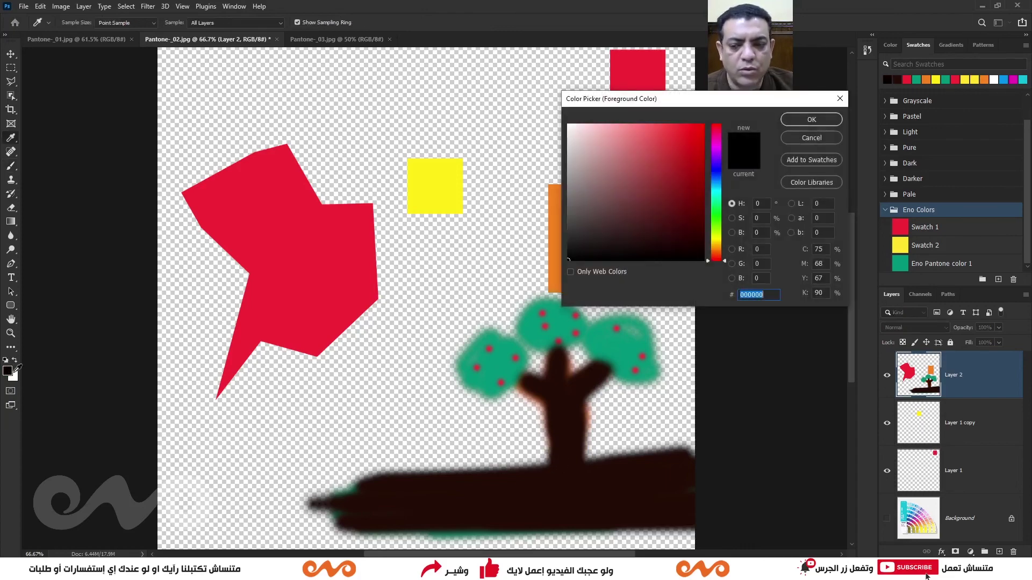
left_click(814, 139)
left_click(945, 79)
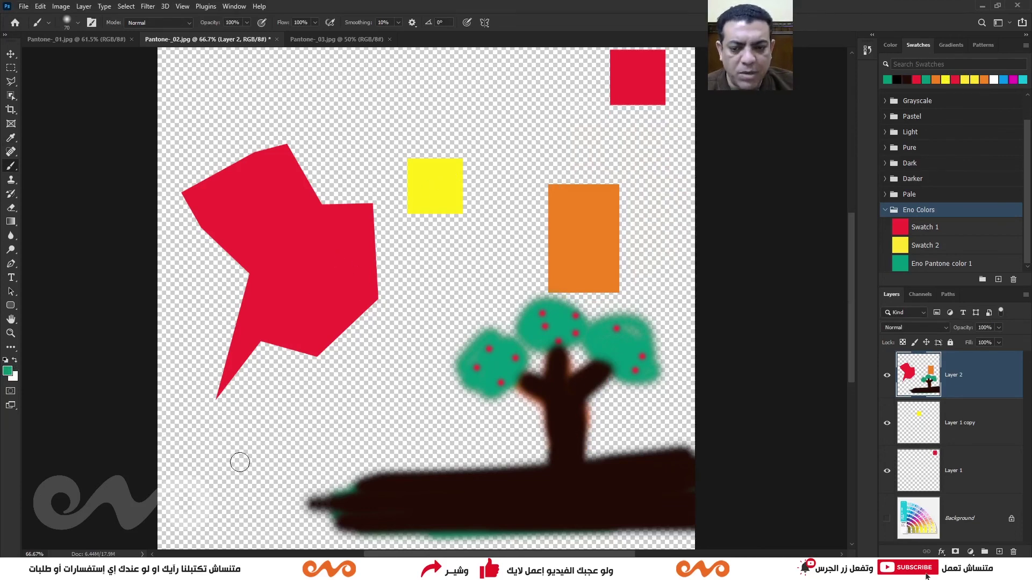
Paint green, yellow, orange and red zigzag strokes left of the tree
left_click_drag(235, 464, 329, 443)
left_click(434, 188, "alt")
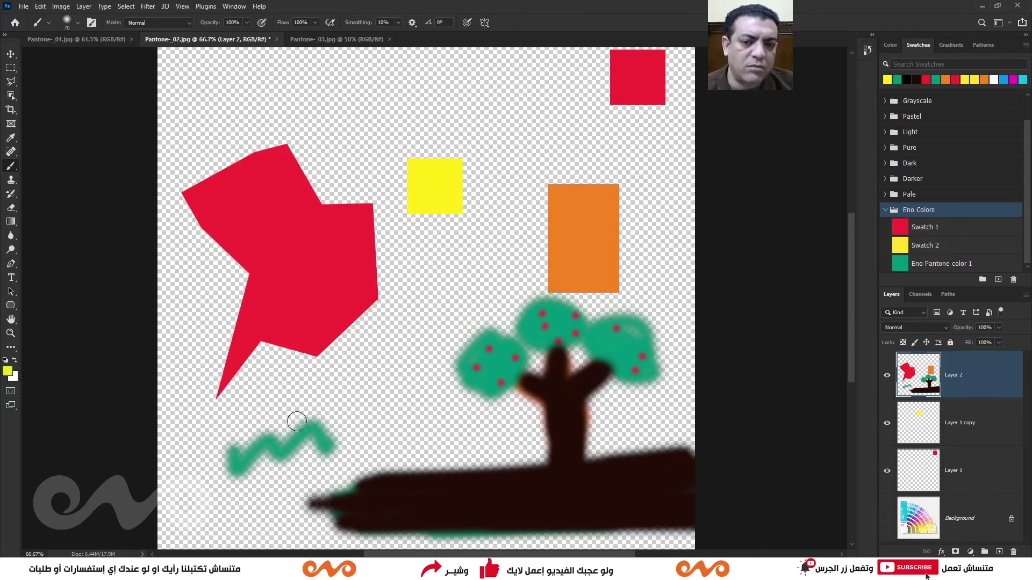
left_click_drag(200, 517, 334, 478)
left_click(593, 182, "alt")
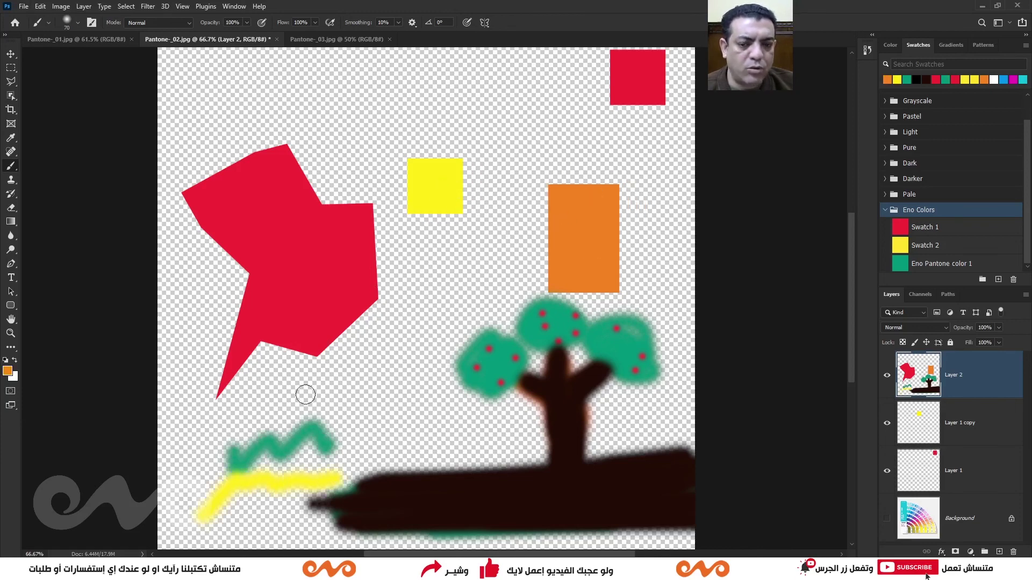
left_click_drag(290, 395, 384, 392)
left_click(634, 75, "alt")
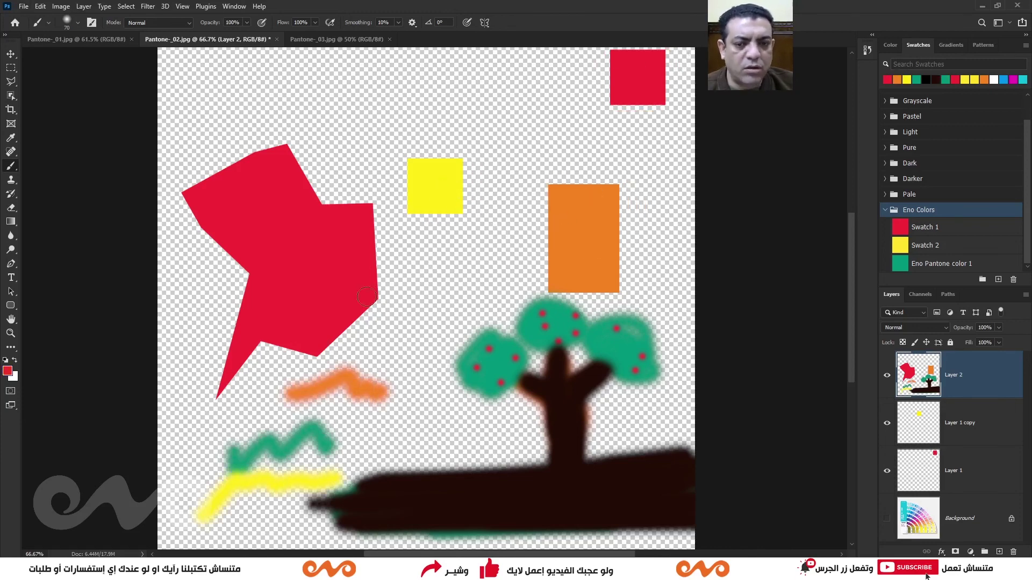
left_click_drag(363, 323, 477, 281)
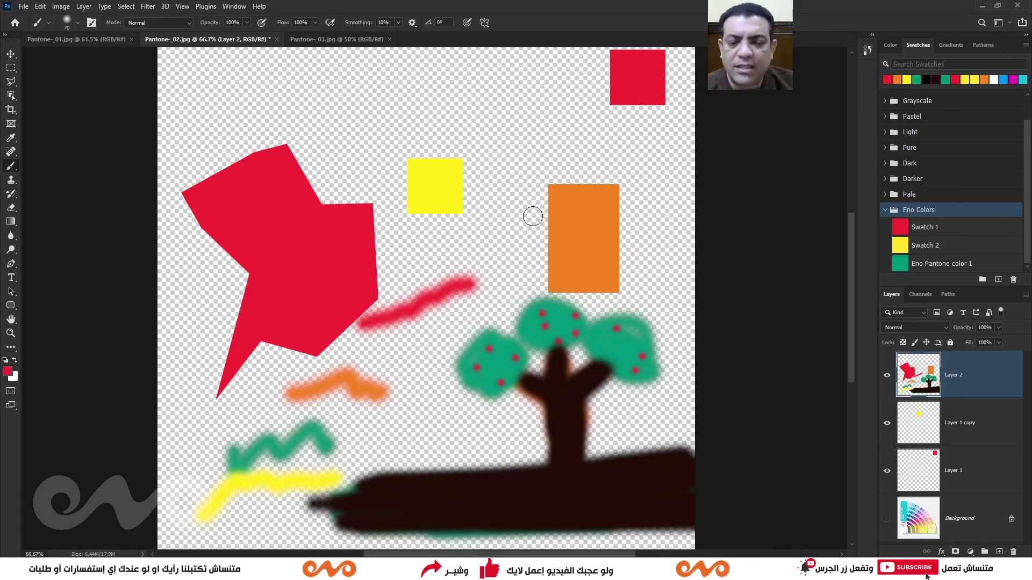
Close the painting and both Pantone JPG documents without saving
key("ctrl+w")
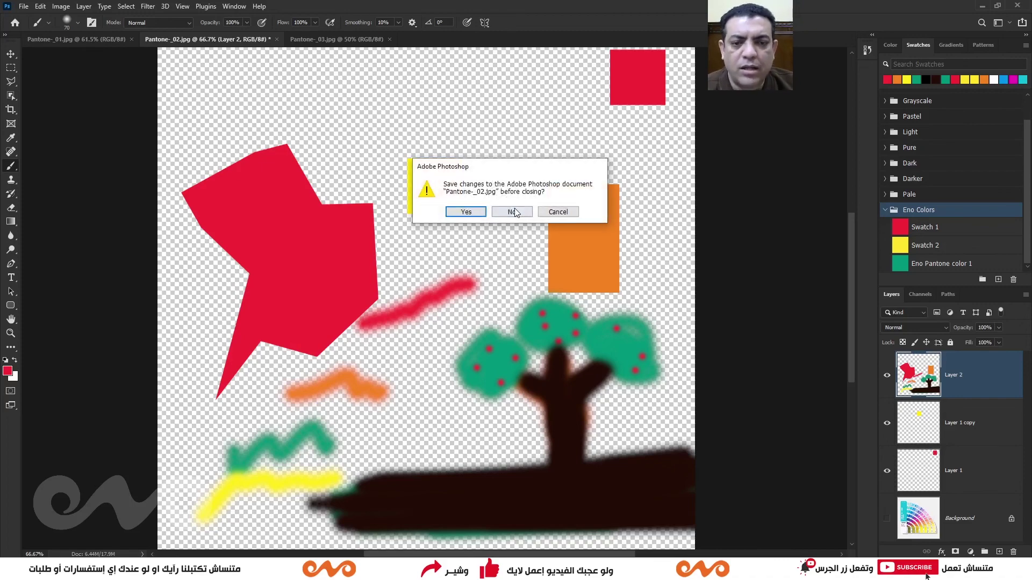
left_click(511, 213)
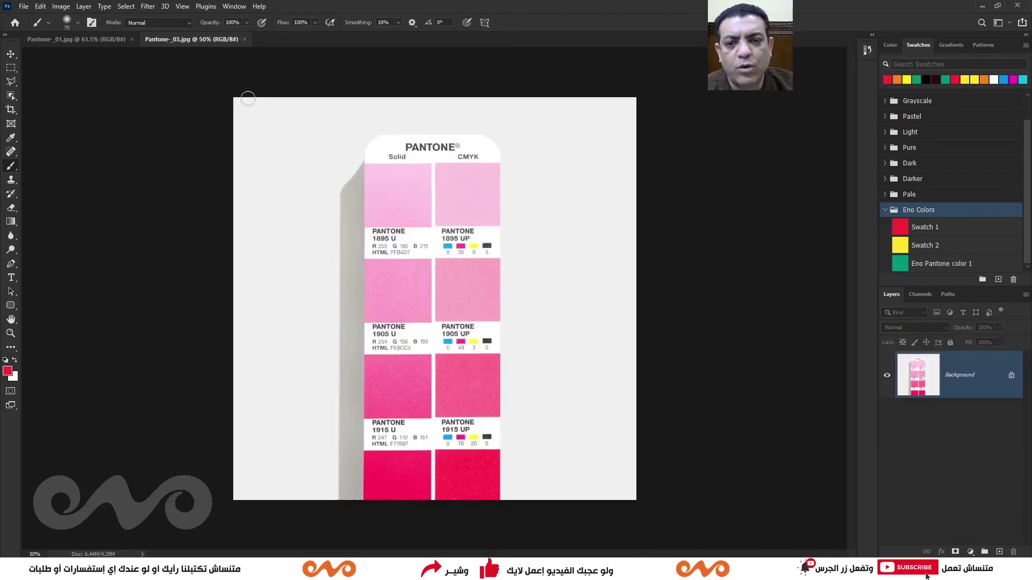
key("ctrl+w")
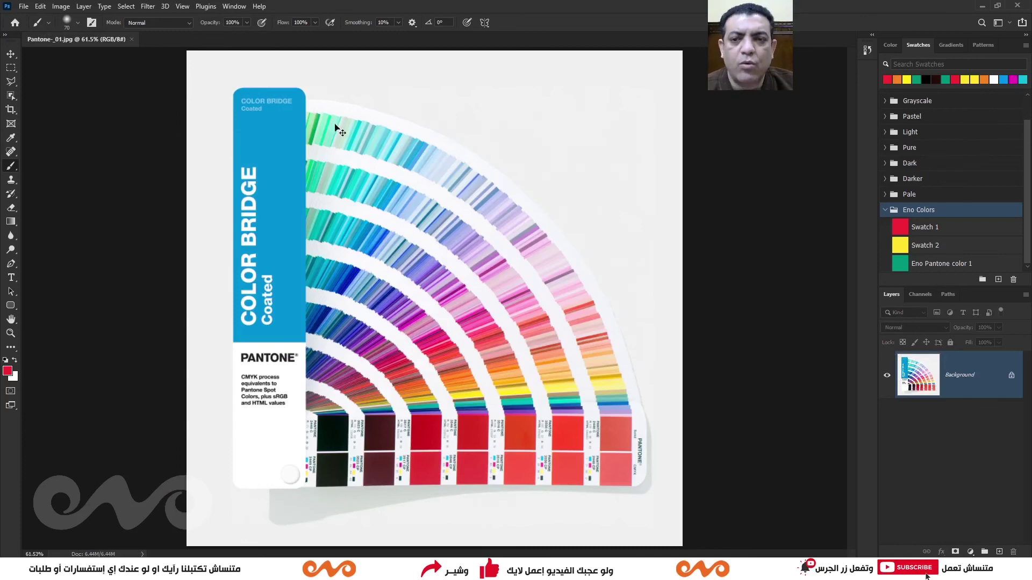
key("ctrl+w")
left_click(983, 5)
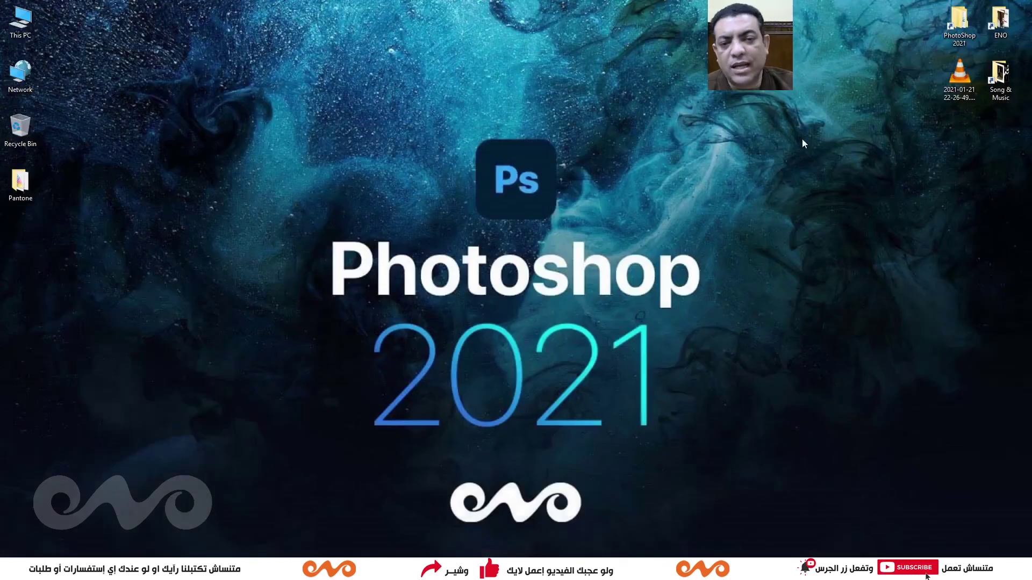